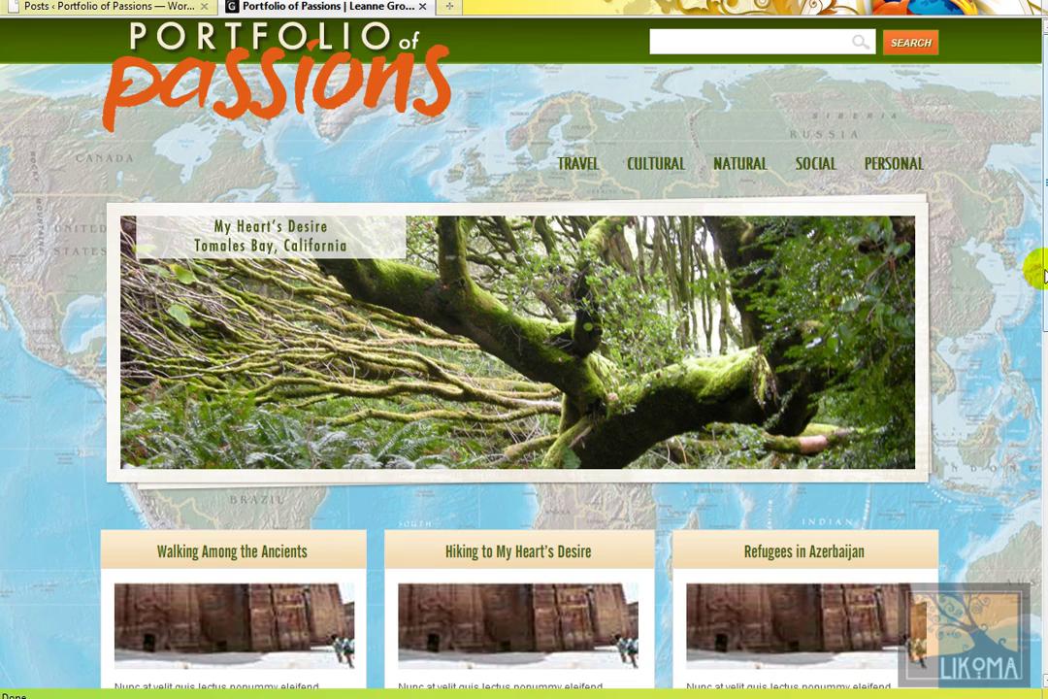
# Step: Look over the site's home page from the slideshow down to the footer boxes
pyautogui.moveTo(1036, 270); pyautogui.dragTo(983, 431)
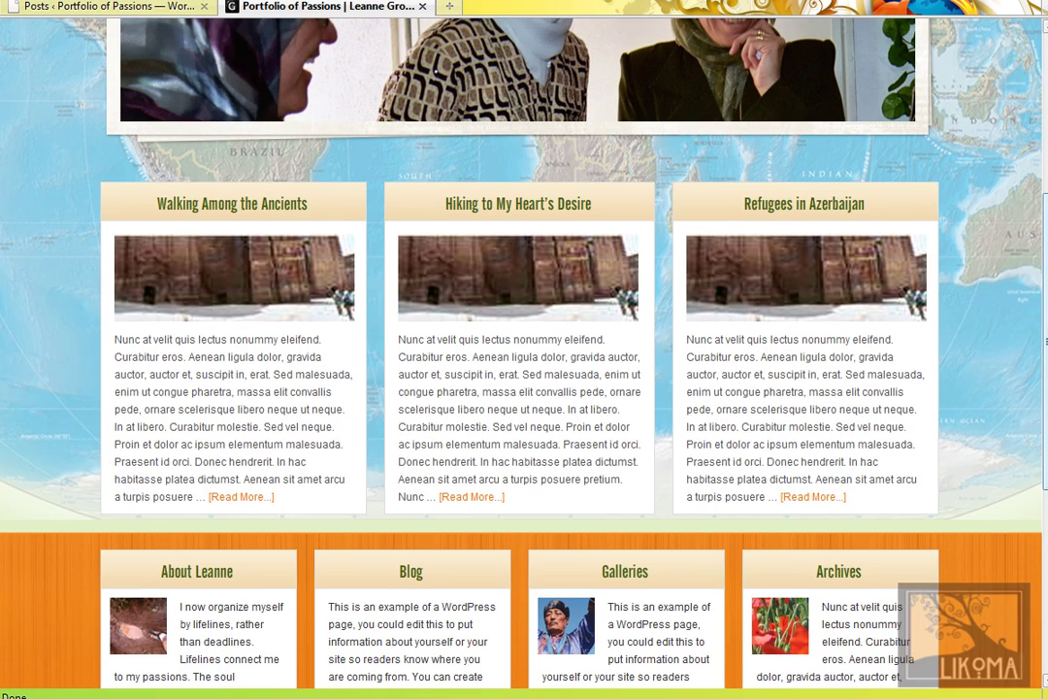
pyautogui.click(1043, 293)
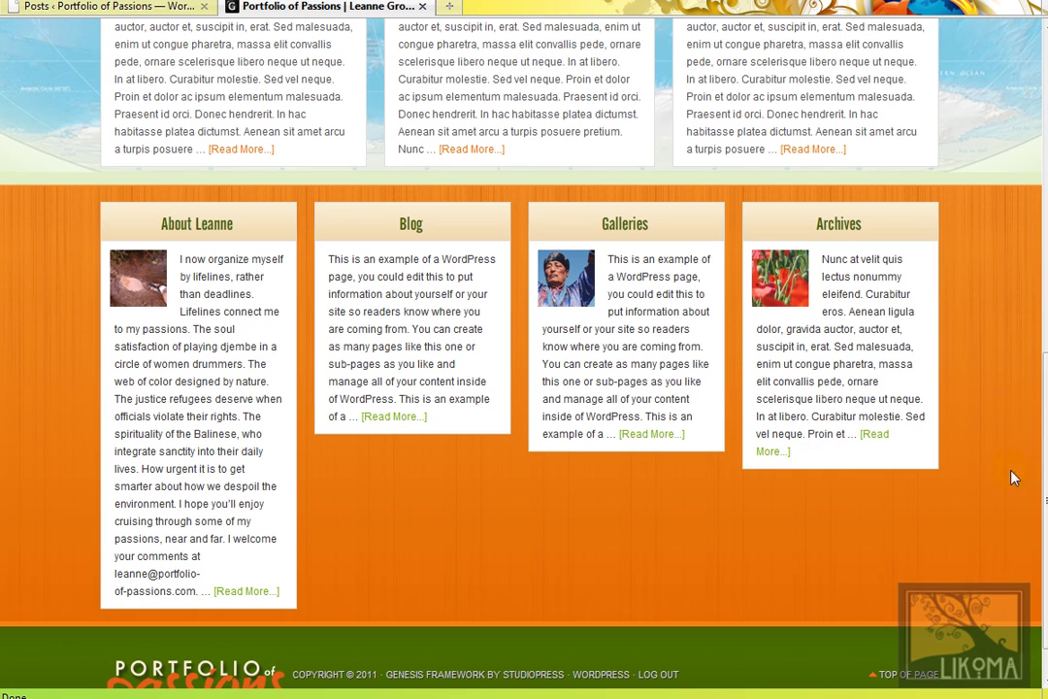
pyautogui.moveTo(1043, 293); pyautogui.dragTo(1043, 163)
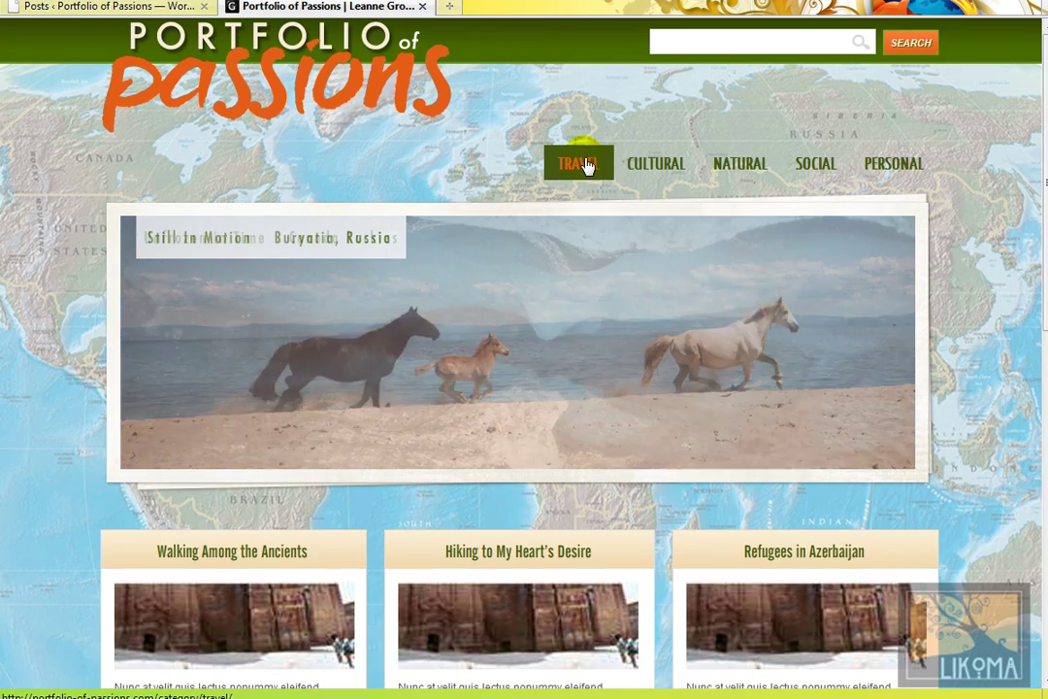
# Step: View the Travel, Cultural and Natural category pages and the full About page, ending back on the home page
pyautogui.click(579, 162)
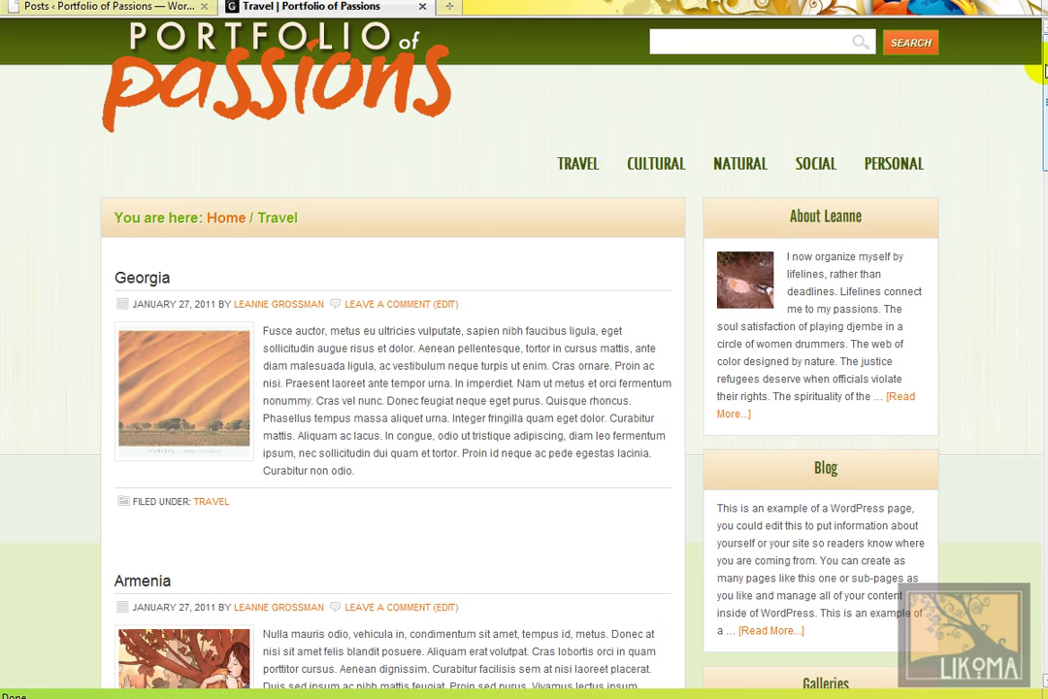
pyautogui.moveTo(1045, 70); pyautogui.dragTo(1045, 29)
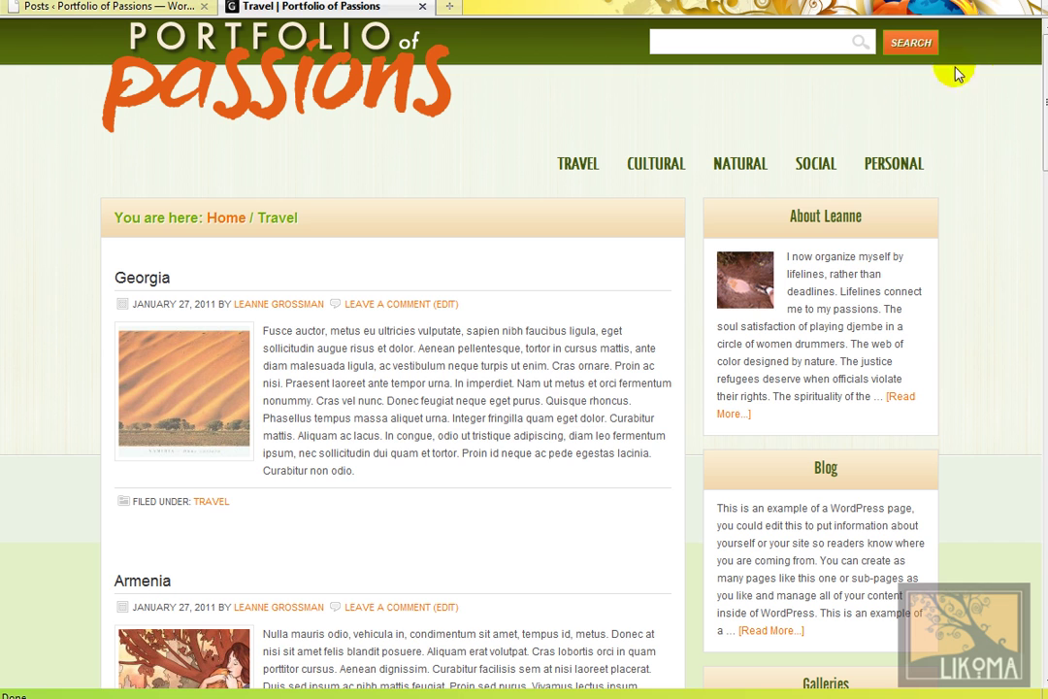
pyautogui.click(657, 161)
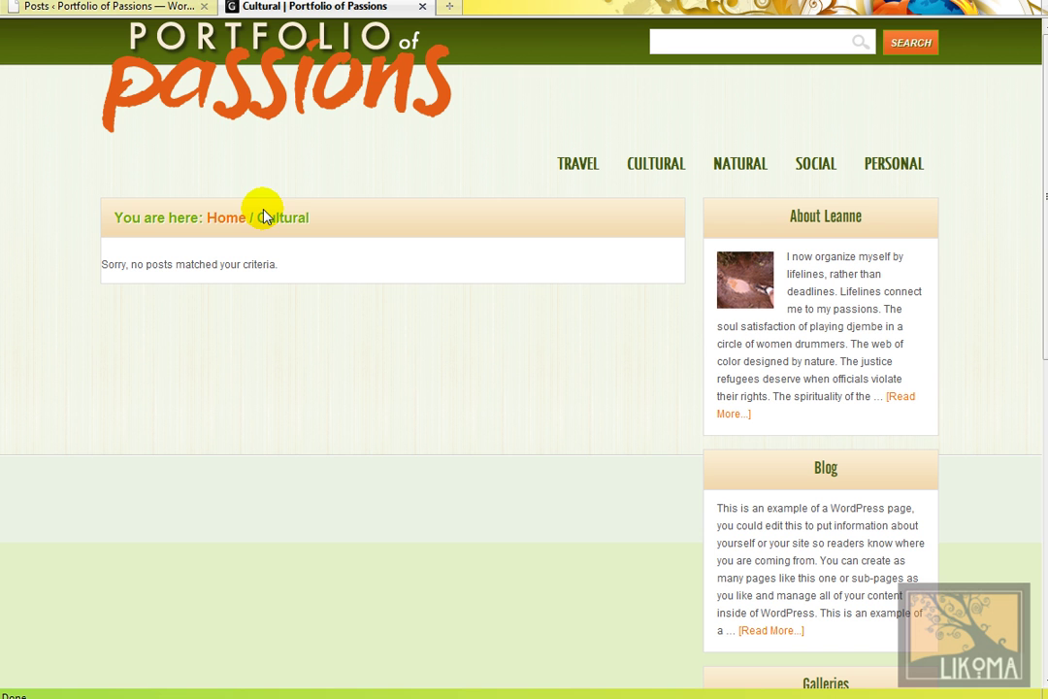
pyautogui.click(734, 170)
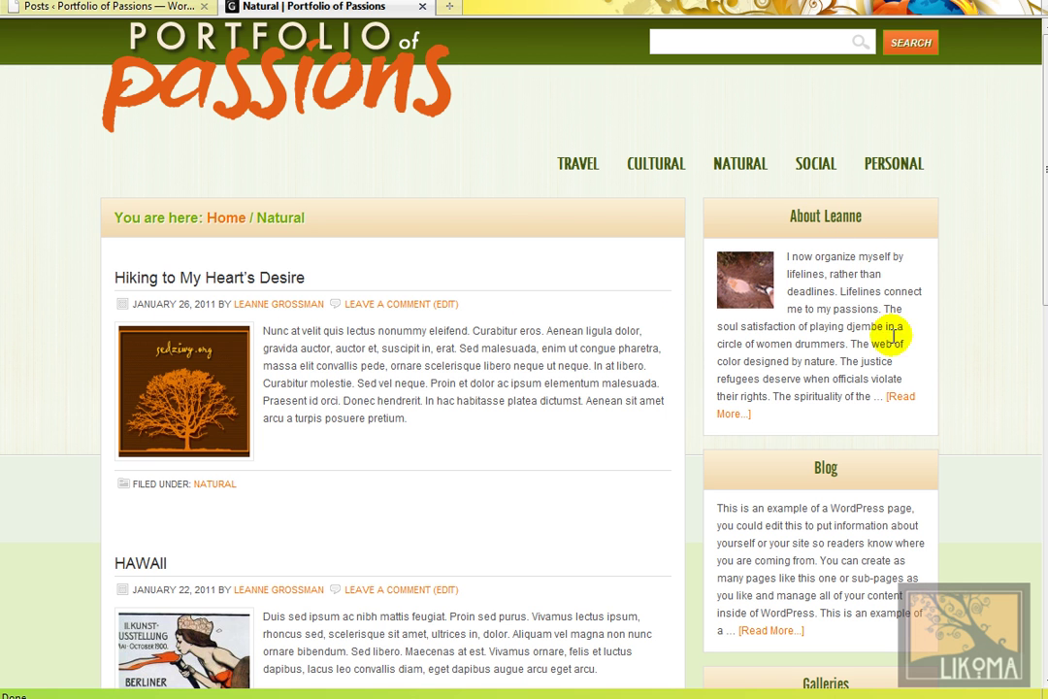
pyautogui.click(908, 405)
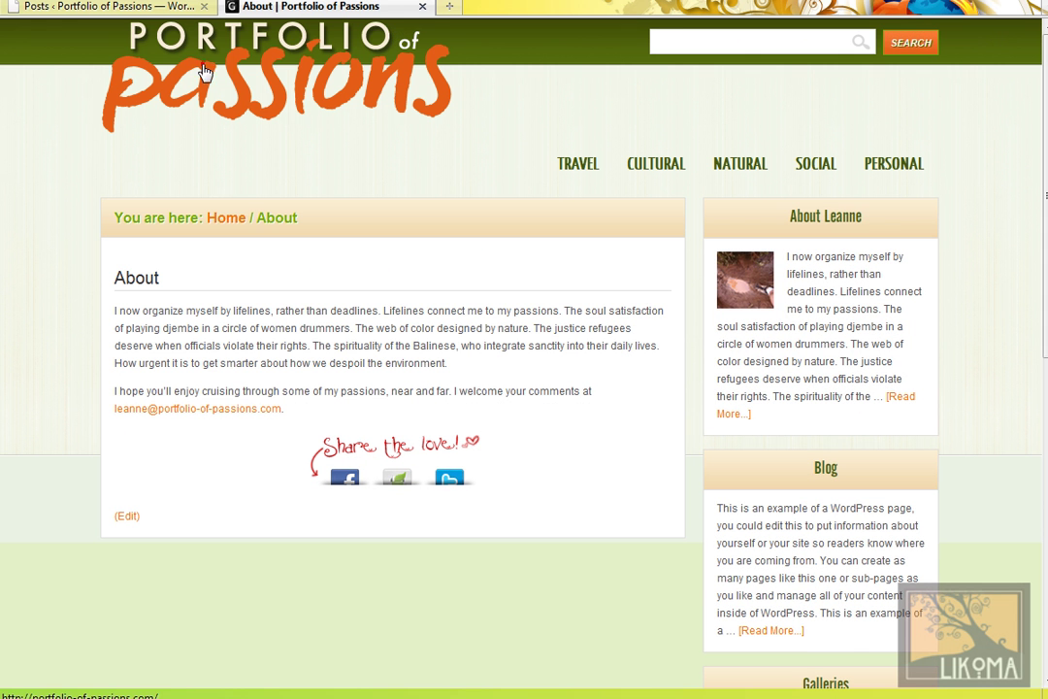
pyautogui.click(218, 77)
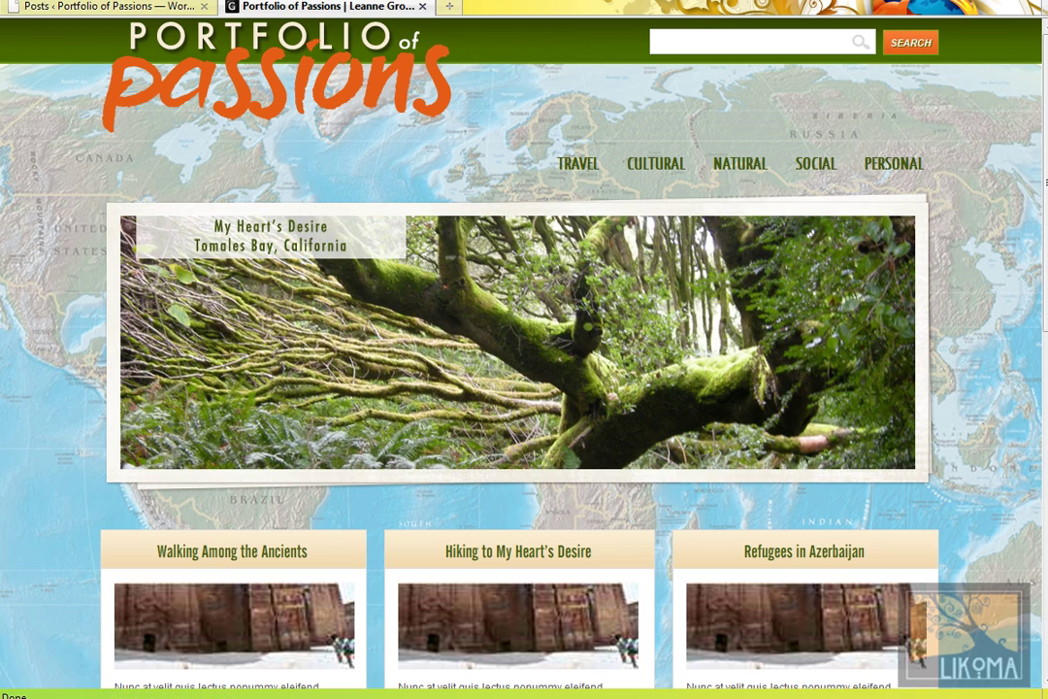
# Step: Open the WP-Cycle settings in the WordPress admin and look at the file picker for uploading a new slideshow image
pyautogui.click(146, 7)
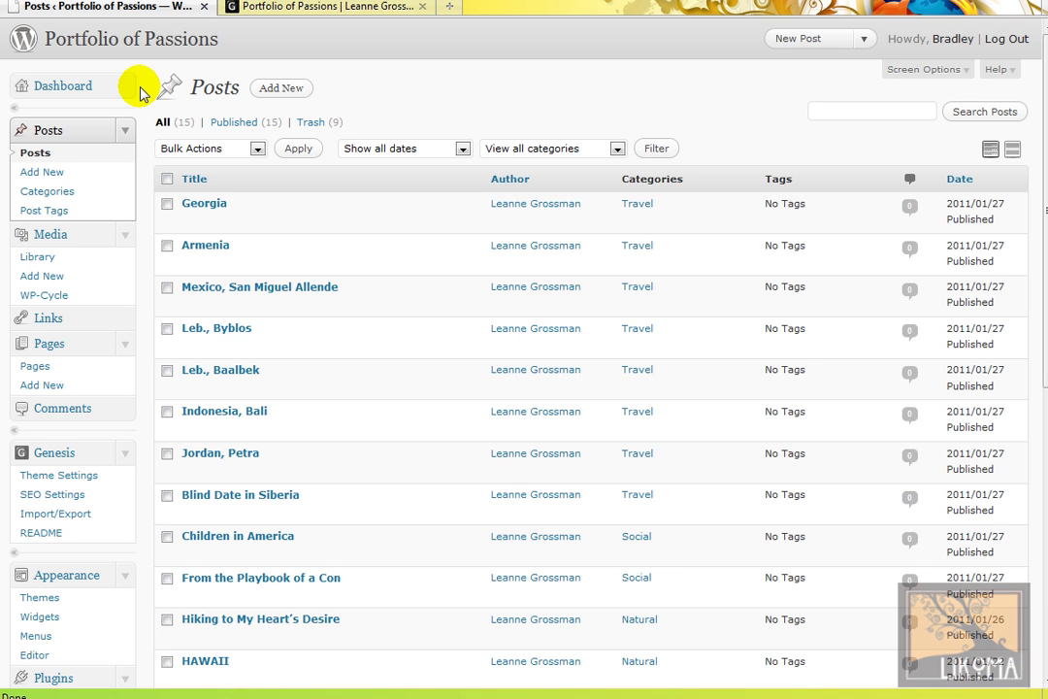
pyautogui.click(79, 94)
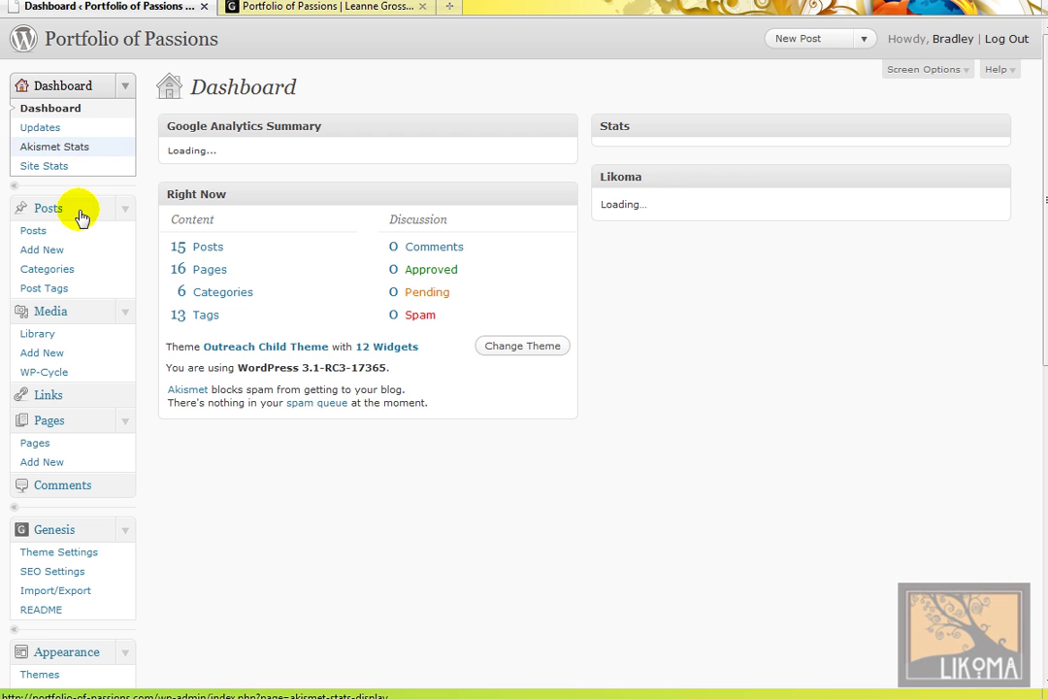
pyautogui.click(51, 370)
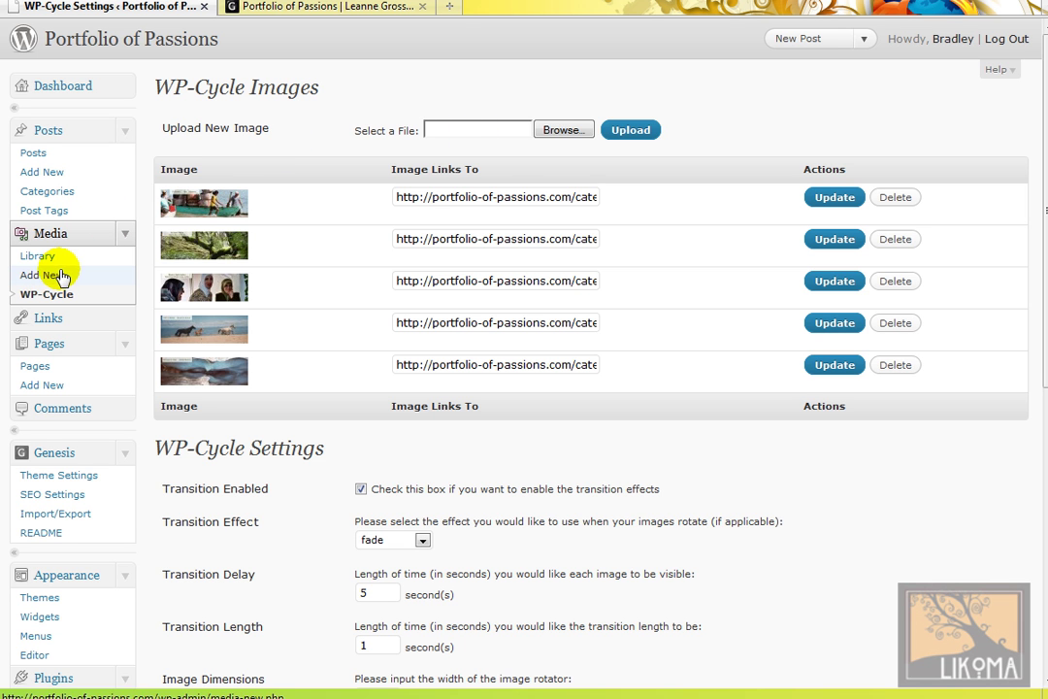
pyautogui.click(559, 132)
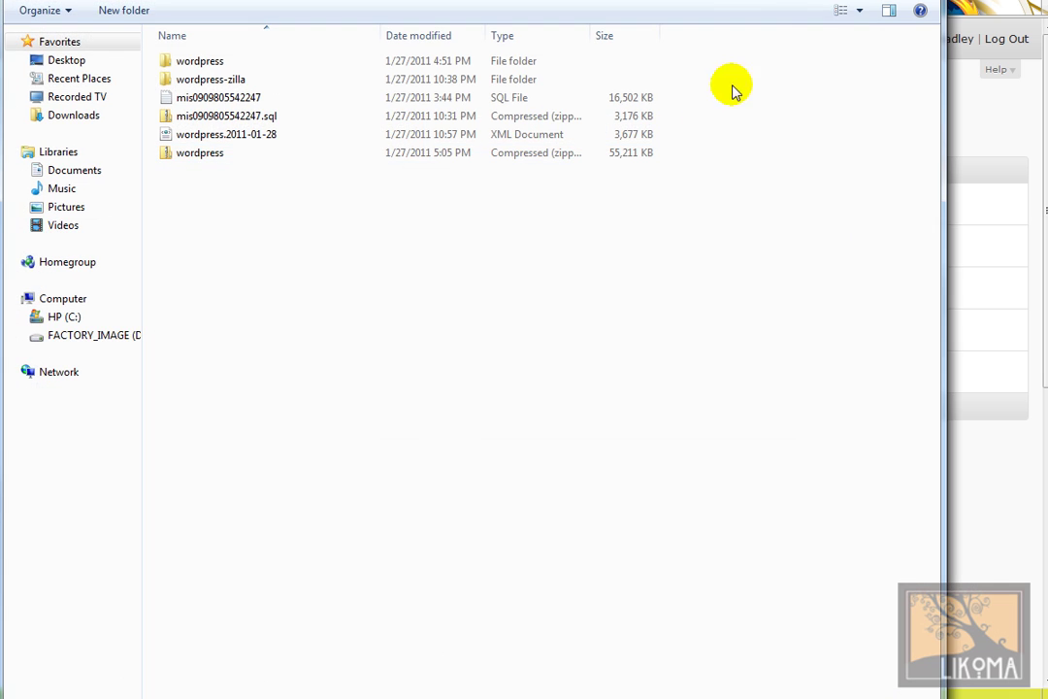
pyautogui.press('Escape')
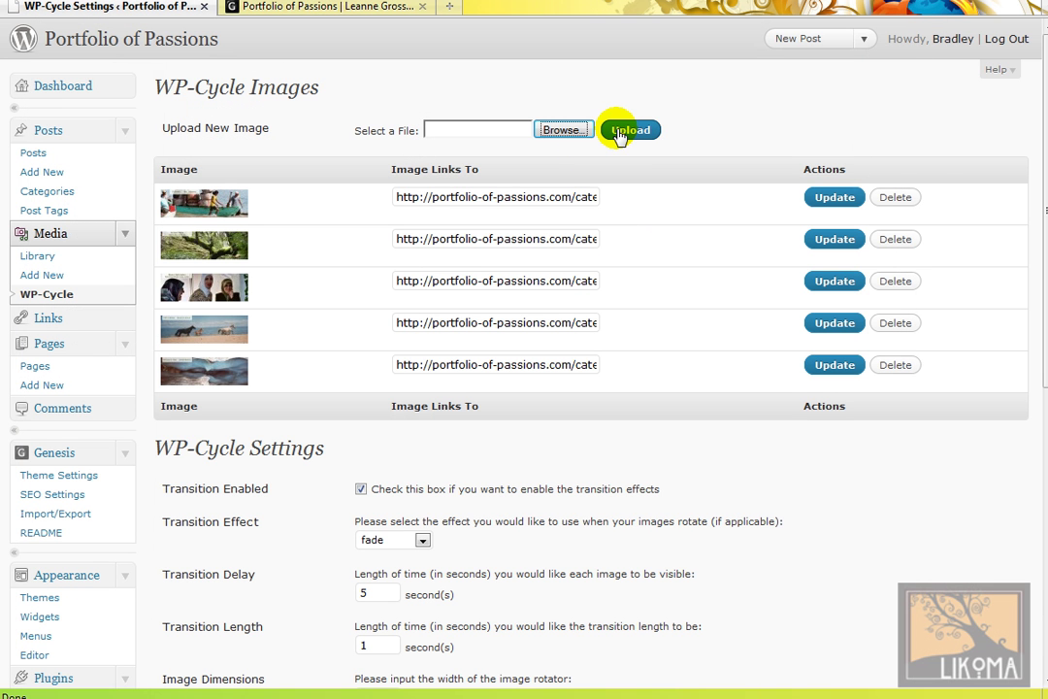
# Step: Inspect the full link addresses of the first three WP-Cycle slideshow images
pyautogui.moveTo(493, 197); pyautogui.dragTo(724, 199)
pyautogui.click(519, 196)
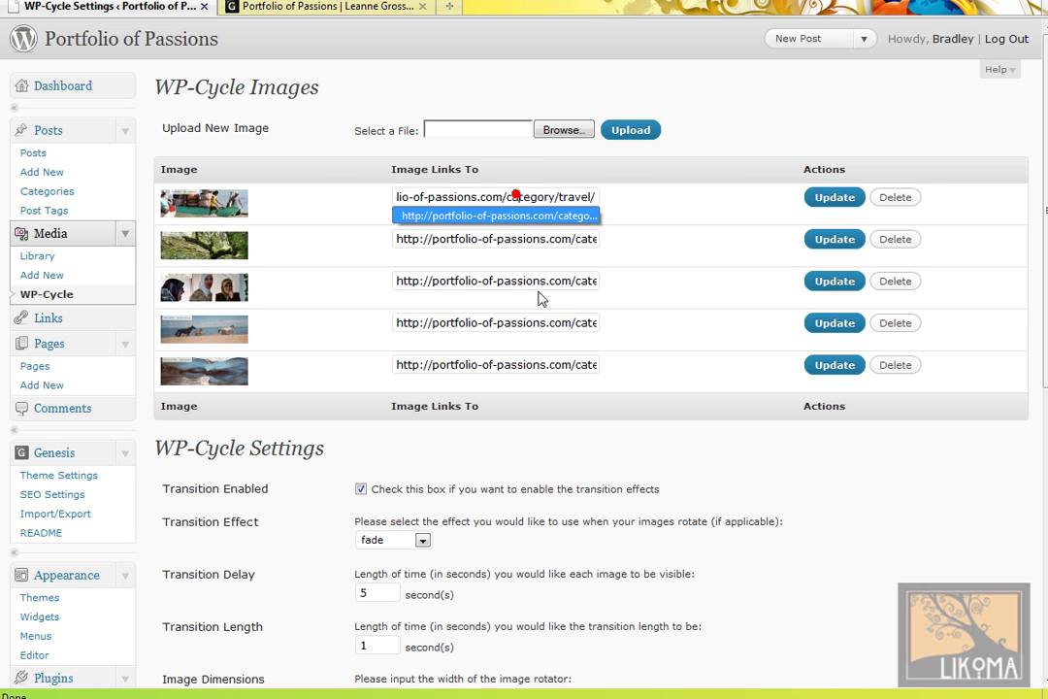
pyautogui.click(633, 186)
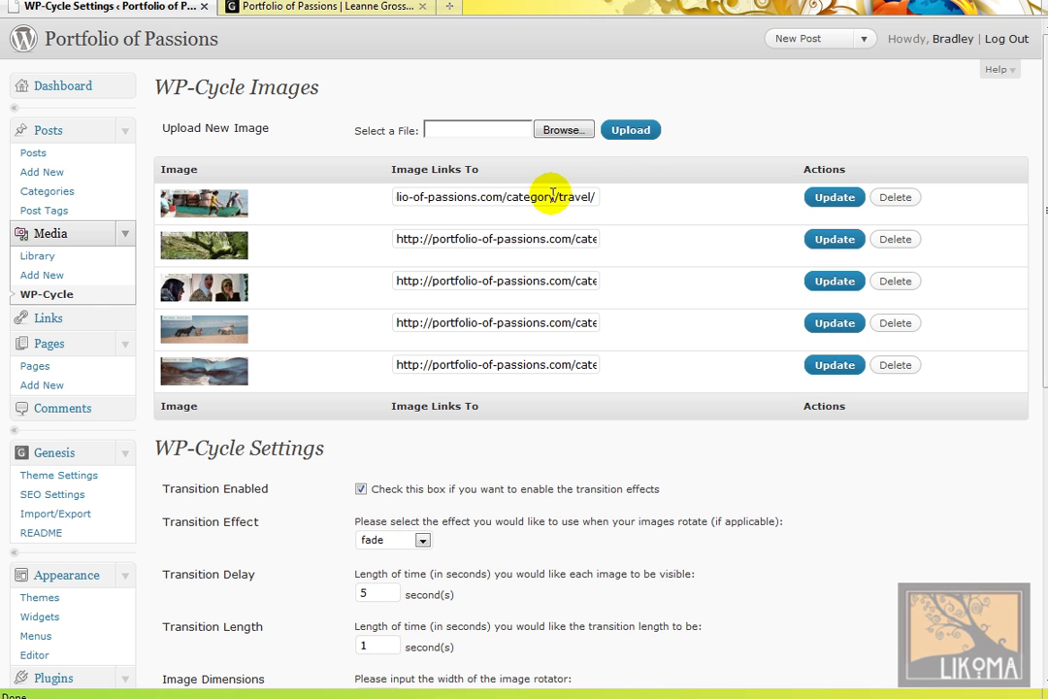
pyautogui.moveTo(548, 197); pyautogui.dragTo(671, 194)
pyautogui.click(502, 196)
pyautogui.moveTo(502, 196); pyautogui.dragTo(594, 196)
pyautogui.click(659, 200)
pyautogui.moveTo(568, 238); pyautogui.dragTo(671, 236)
pyautogui.moveTo(561, 281); pyautogui.dragTo(704, 281)
pyautogui.click(704, 281)
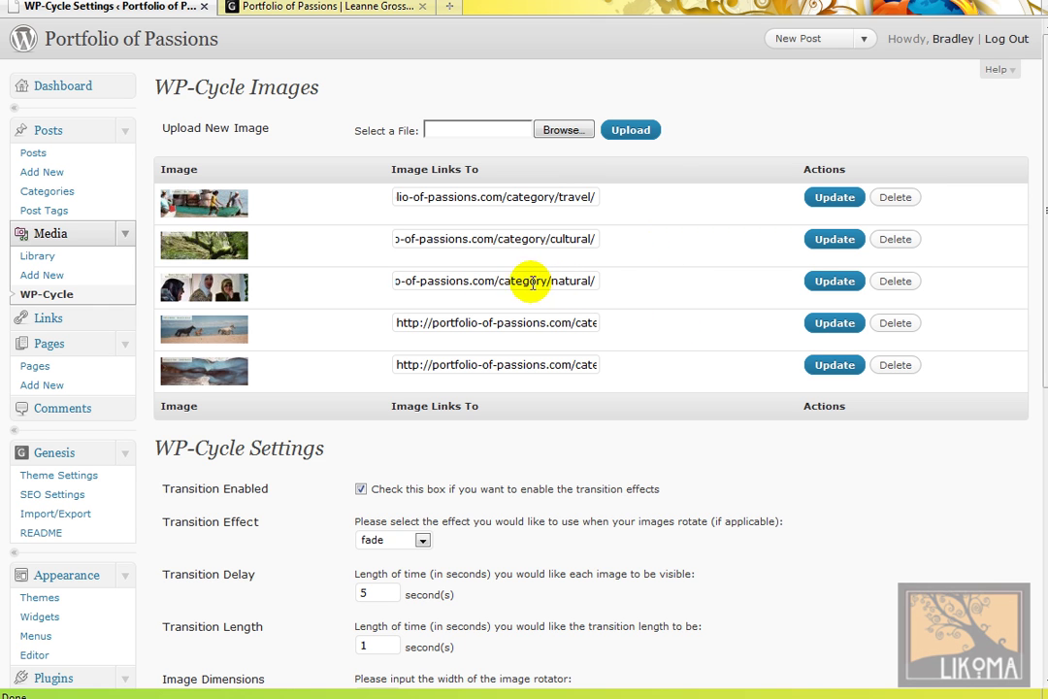
# Step: Open the Cultural category page on the live site and return to the WP-Cycle settings
pyautogui.click(339, 9)
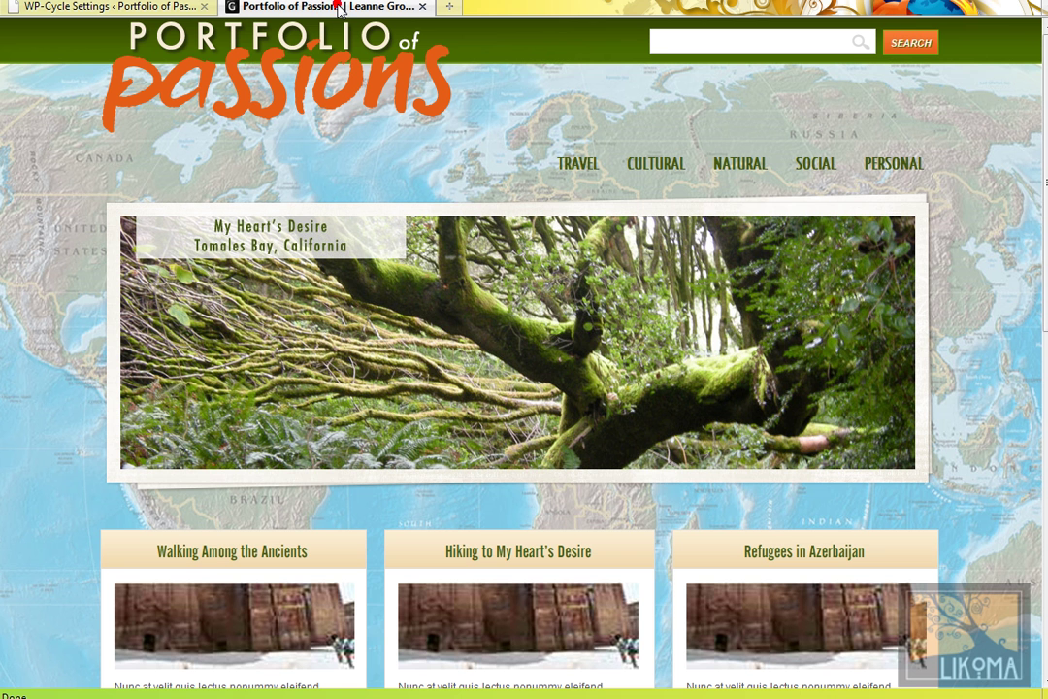
pyautogui.click(670, 170)
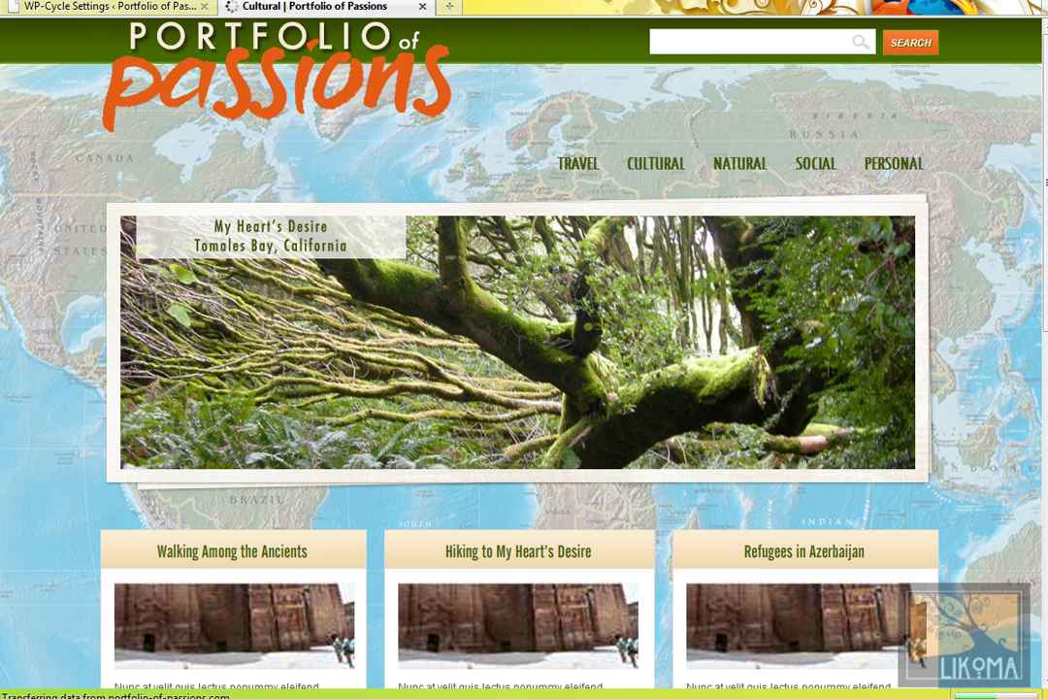
pyautogui.click(124, 6)
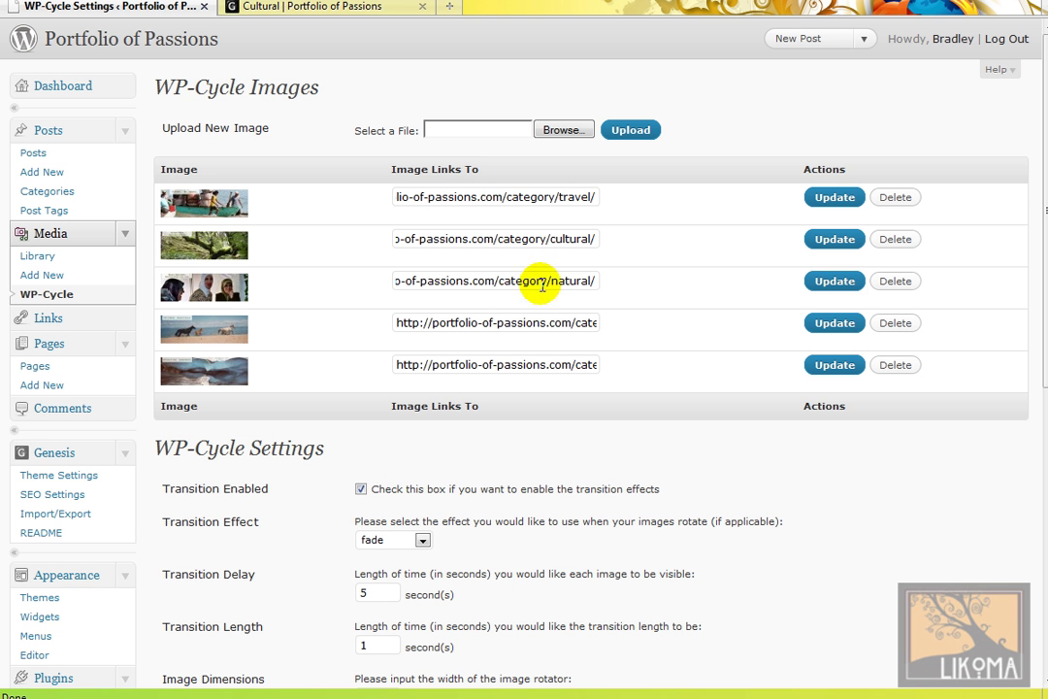
# Step: Review the third slideshow image's link and the WP-Cycle transition, image dimension and rotator settings
pyautogui.moveTo(541, 284); pyautogui.dragTo(636, 292)
pyautogui.click(635, 287)
pyautogui.scroll(-5, 713, 553)
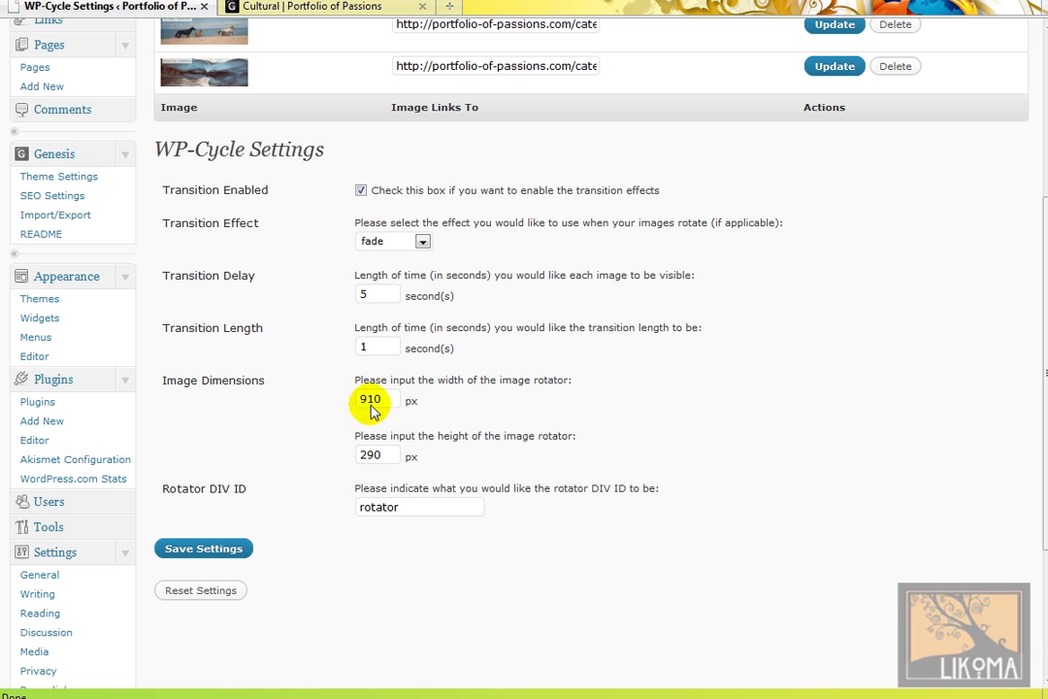
pyautogui.scroll(5, 355, 576)
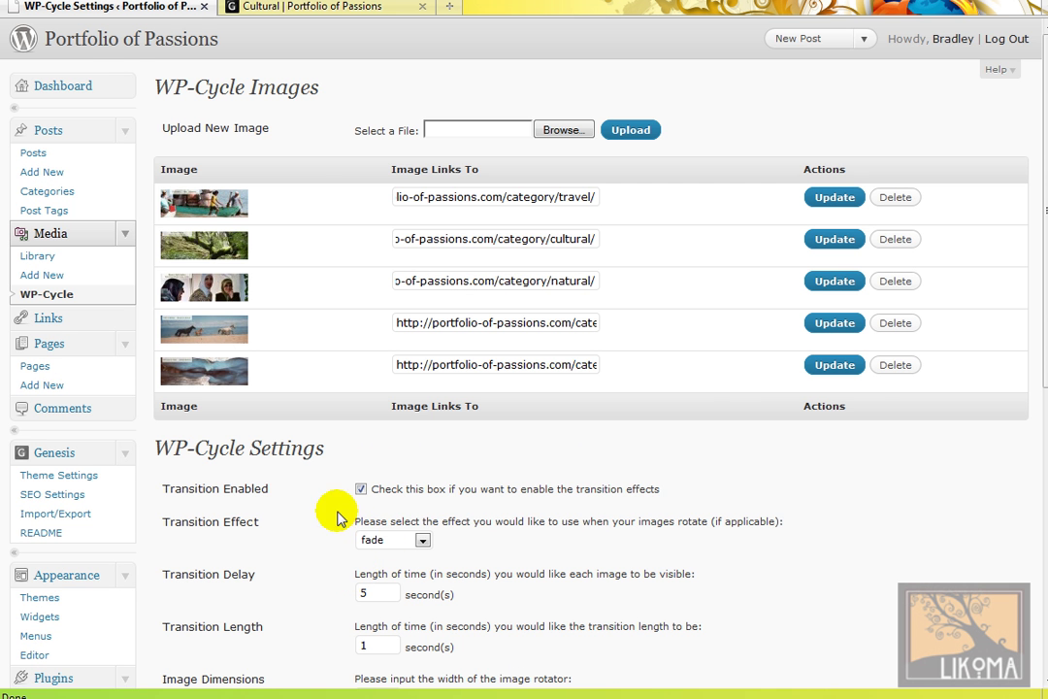
# Step: Go back to the live site's home page and view the three featured boxes below the slideshow
pyautogui.click(309, 7)
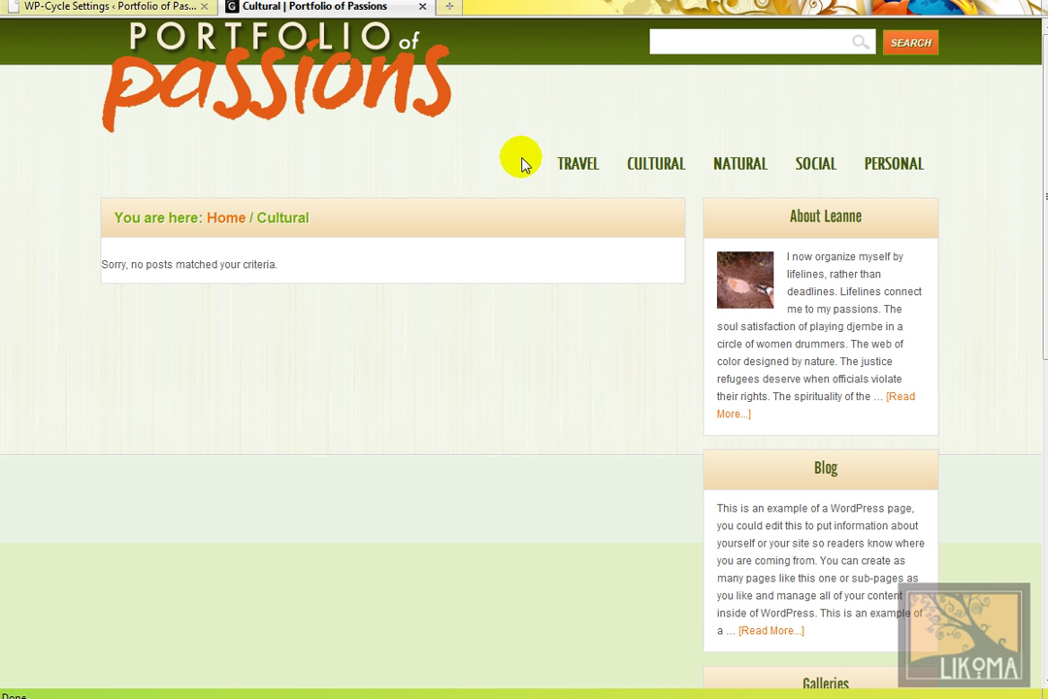
pyautogui.click(333, 92)
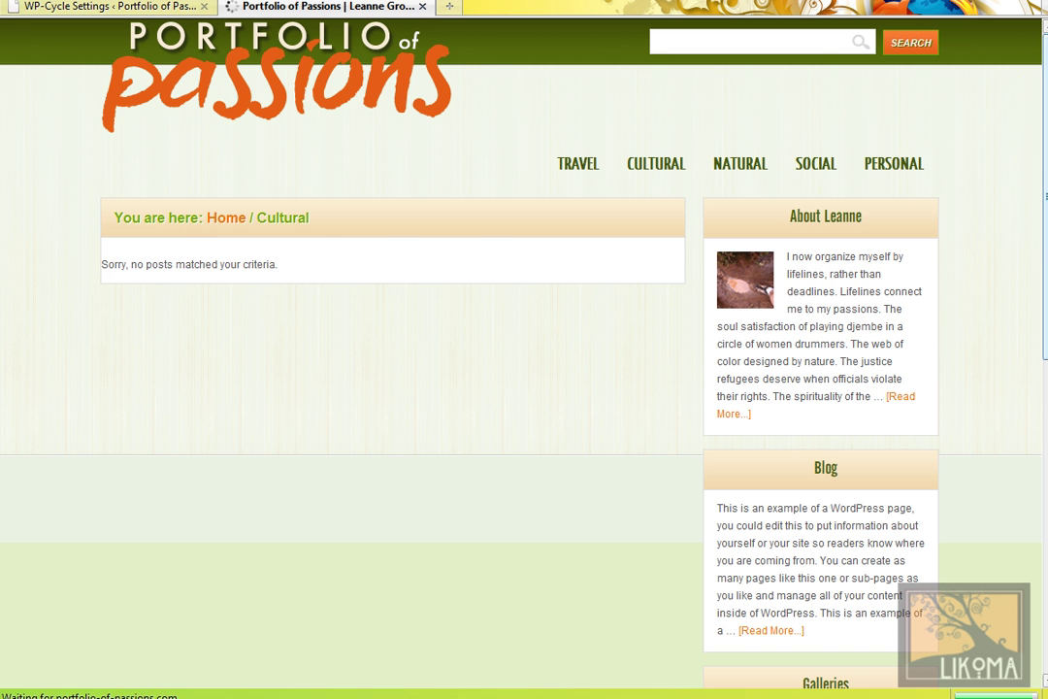
pyautogui.scroll(-7, 926, 221)
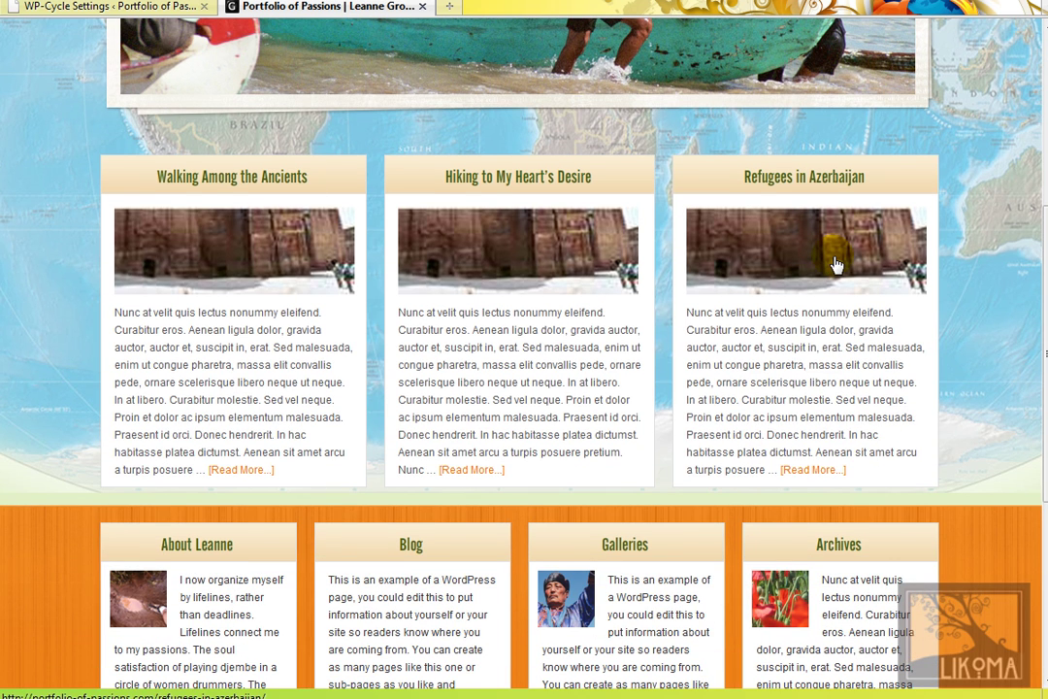
# Step: Return to the WordPress admin and open the Widgets page
pyautogui.click(141, 9)
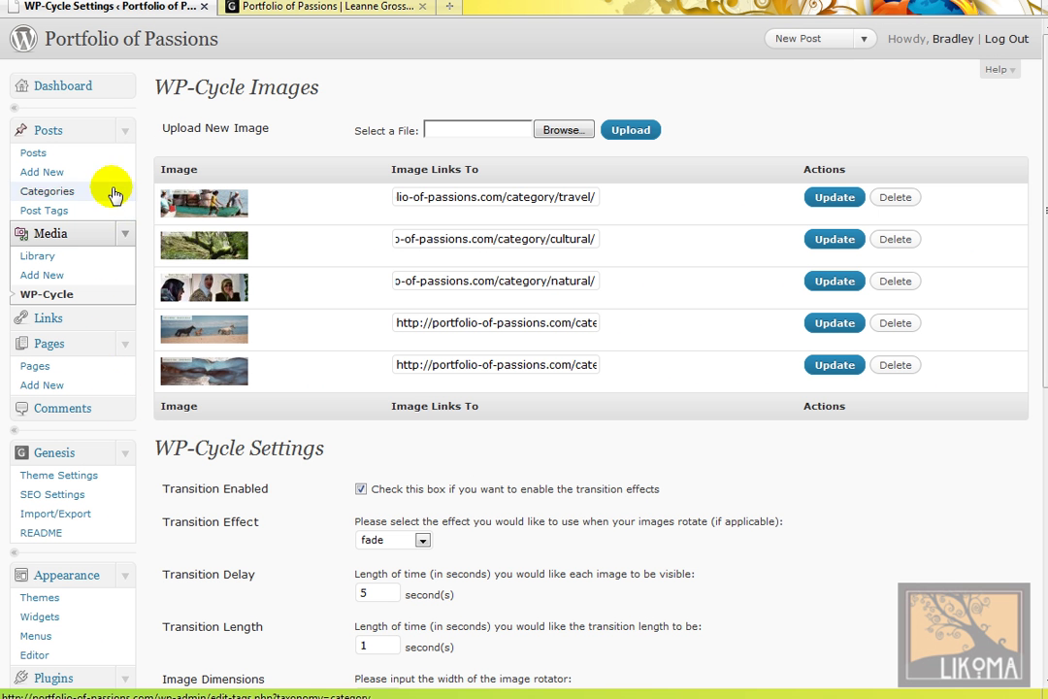
pyautogui.scroll(-5, 122, 562)
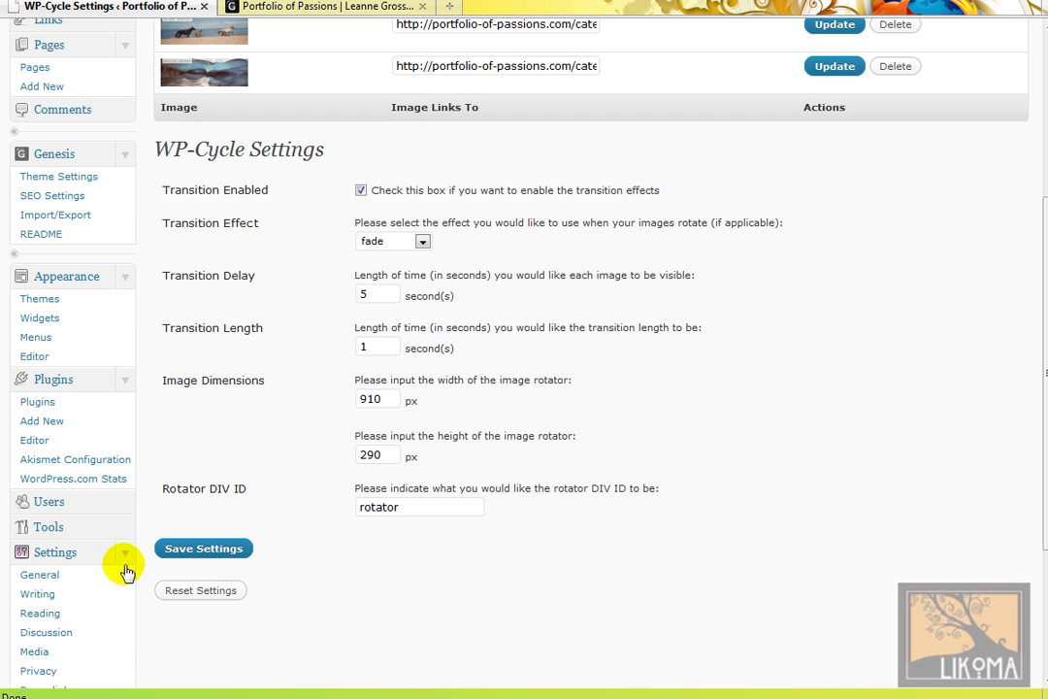
pyautogui.click(55, 318)
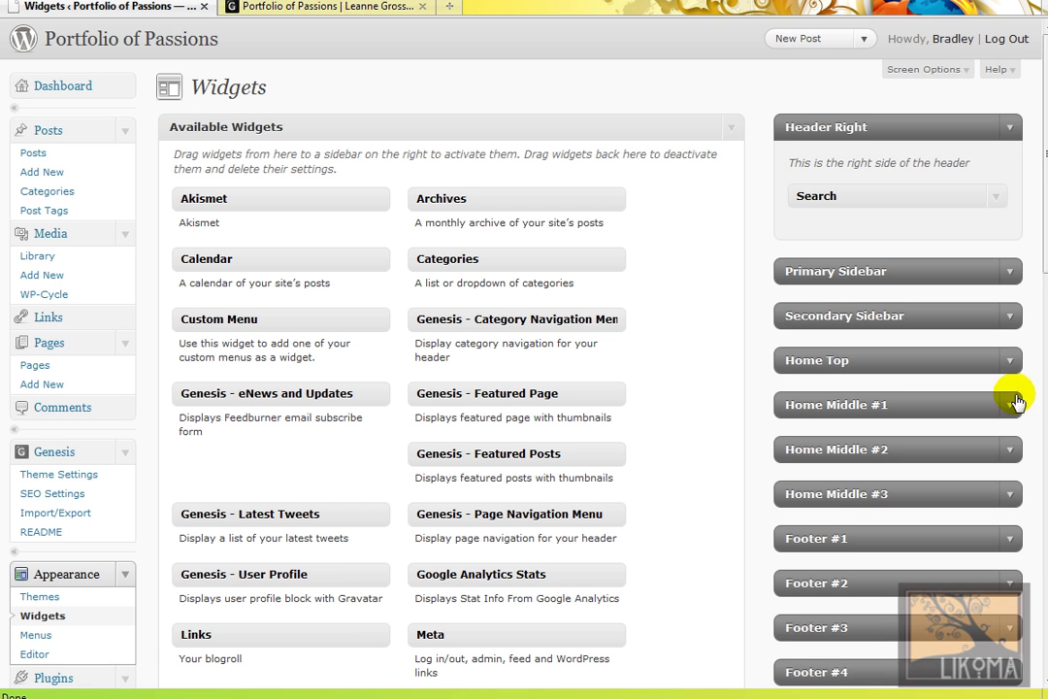
# Step: Collapse the Header Right widget area and expand Home Middle #1, Home Middle #2 and Home Middle #3
pyautogui.click(1010, 129)
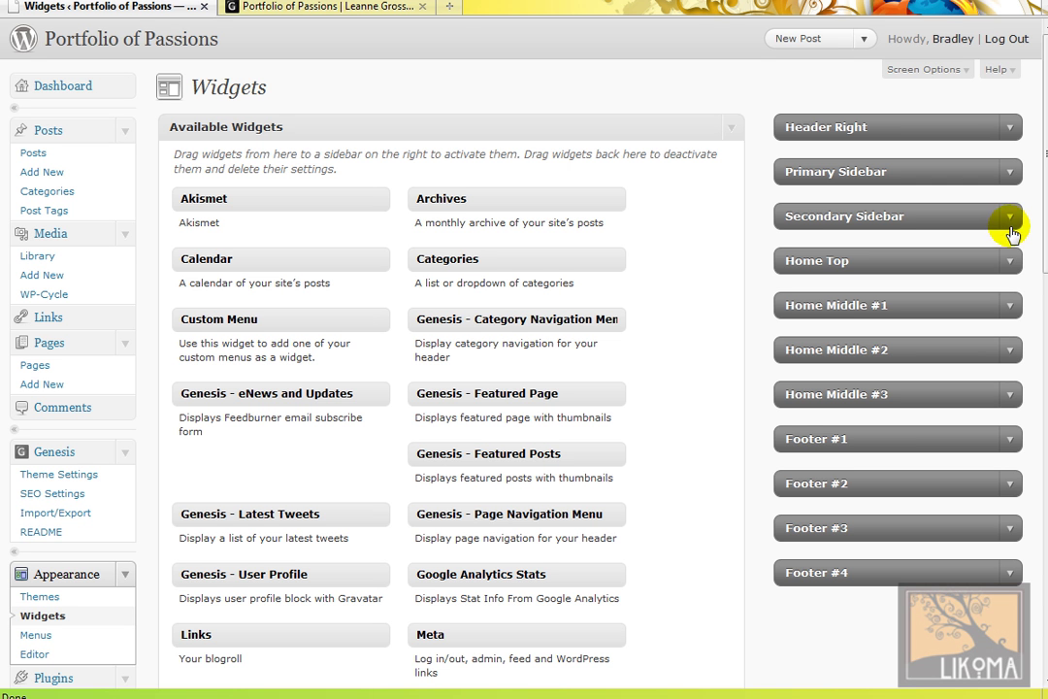
pyautogui.click(1010, 305)
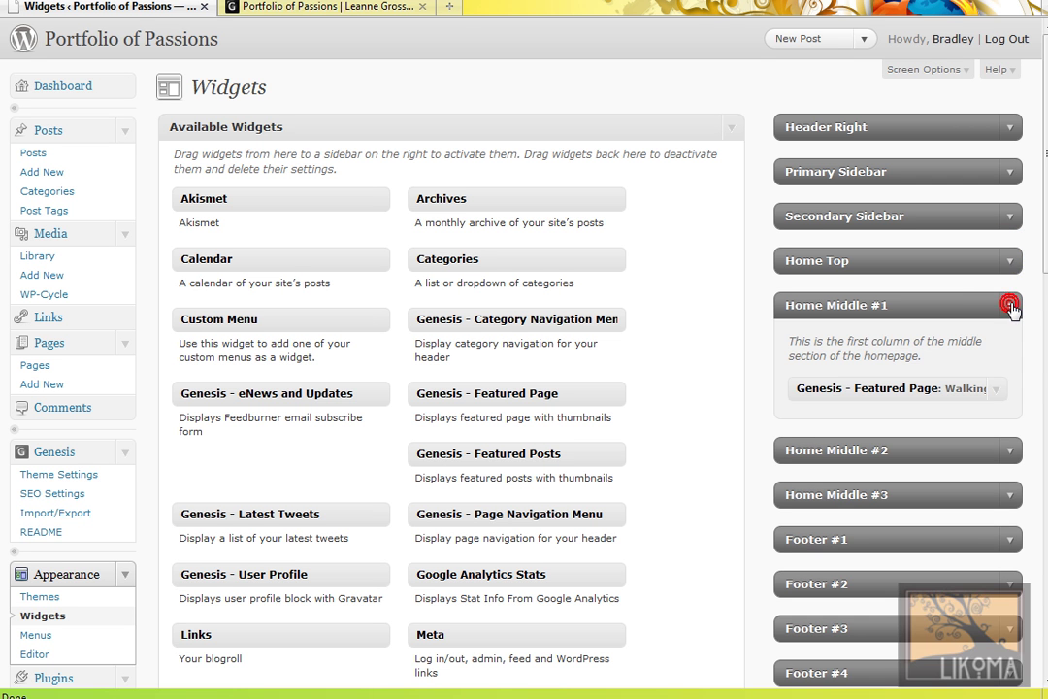
pyautogui.scroll(-4, 1013, 281)
pyautogui.click(1010, 234)
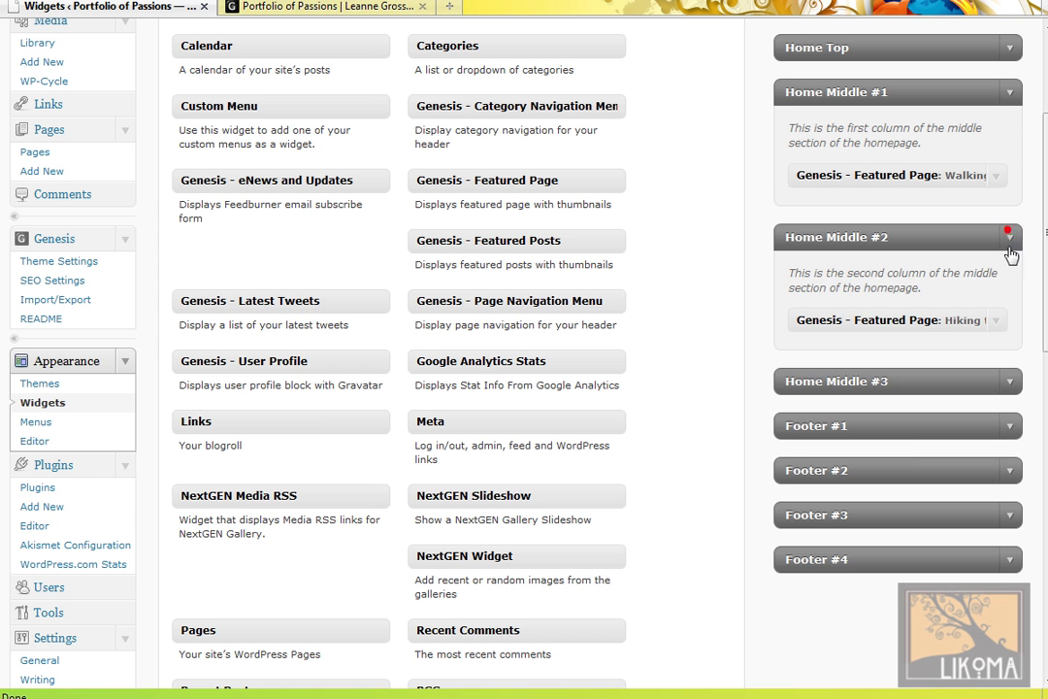
pyautogui.click(1009, 380)
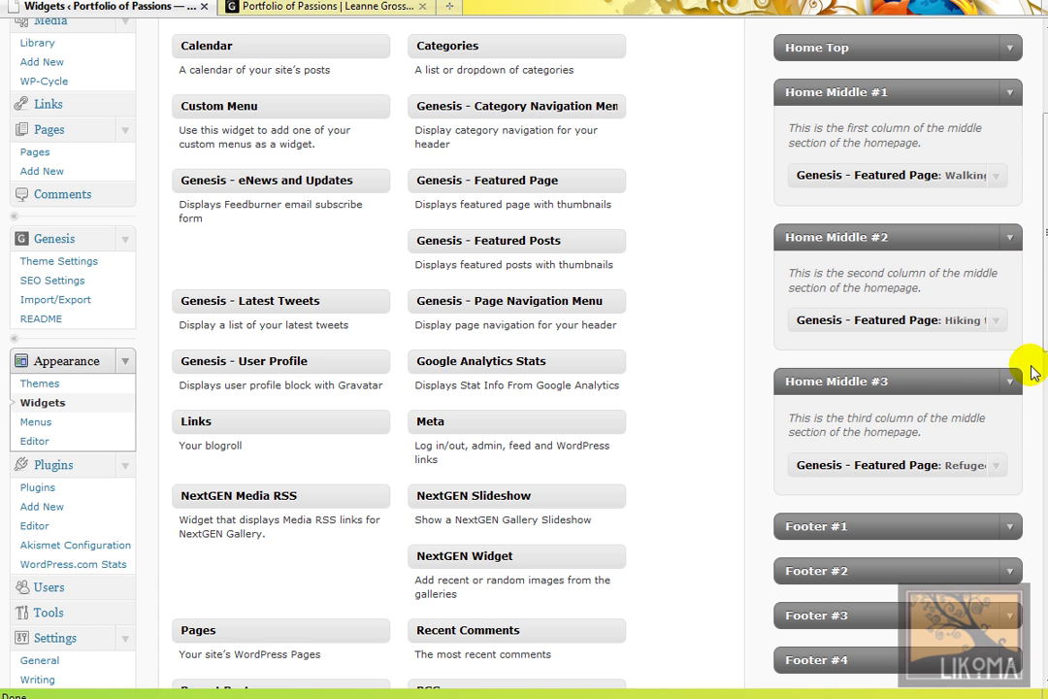
# Step: Compare the home page's three featured boxes with the Home Middle widget areas and locate the Genesis - Featured Page widget
pyautogui.click(367, 10)
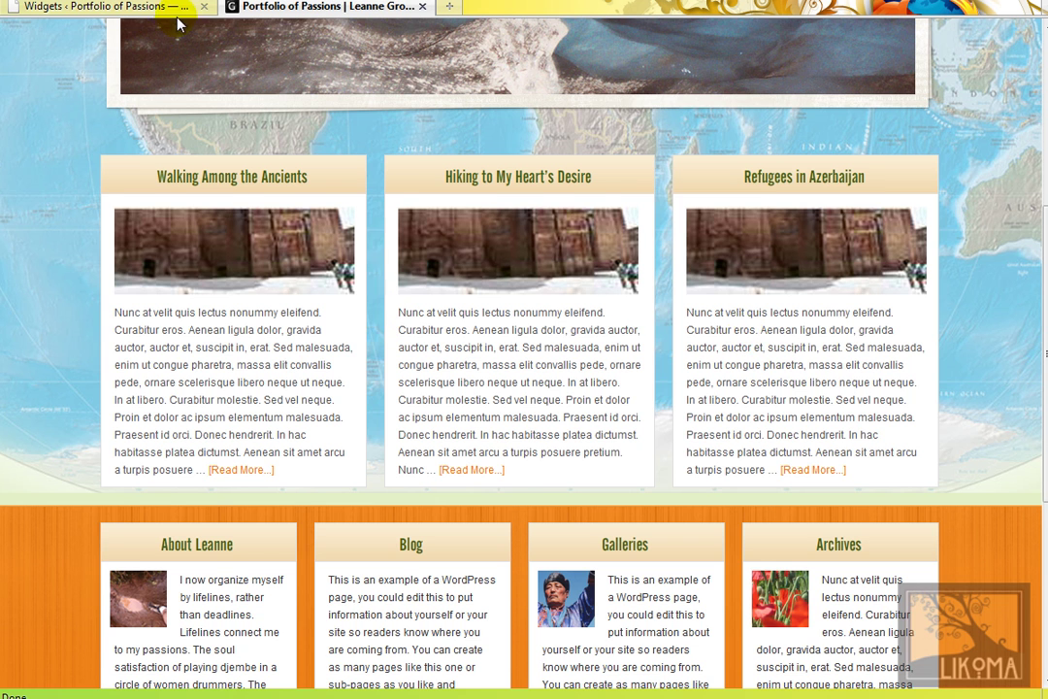
pyautogui.click(168, 14)
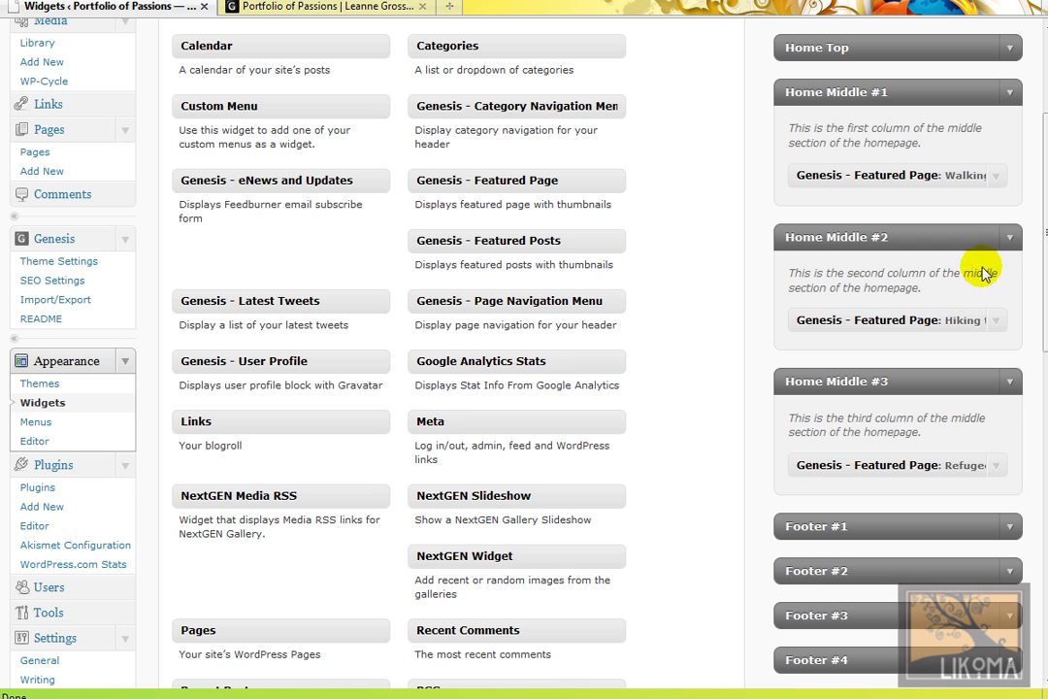
pyautogui.click(560, 174)
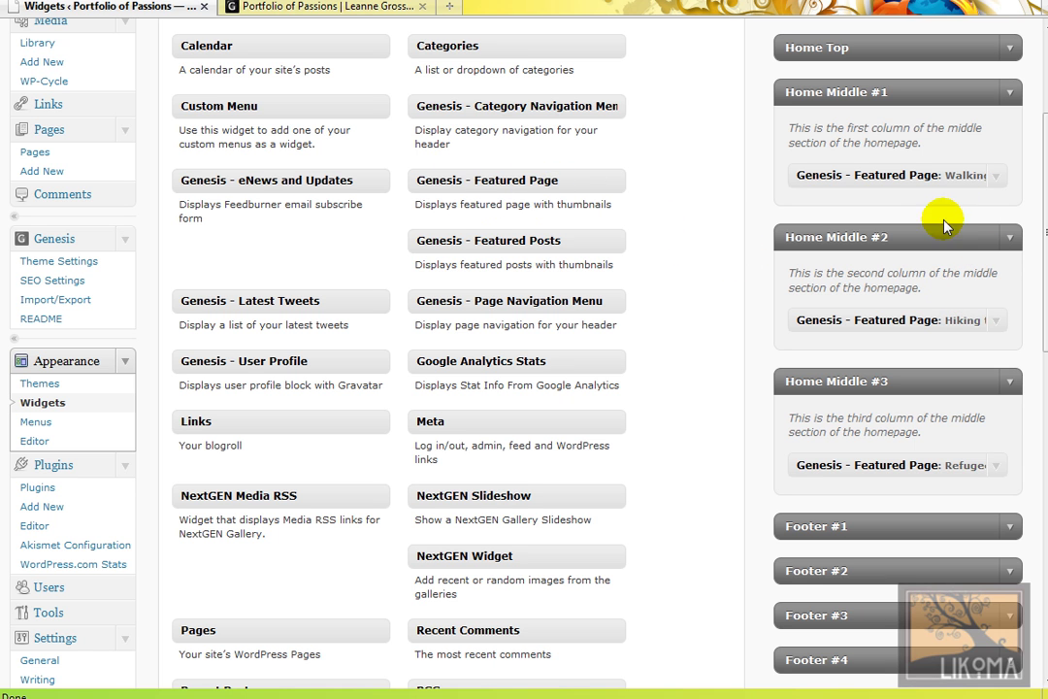
# Step: Expand the Featured Page widget in Home Middle #1, review its page choices keeping Walking Among the Ancients, and compare it with the live home page
pyautogui.click(994, 178)
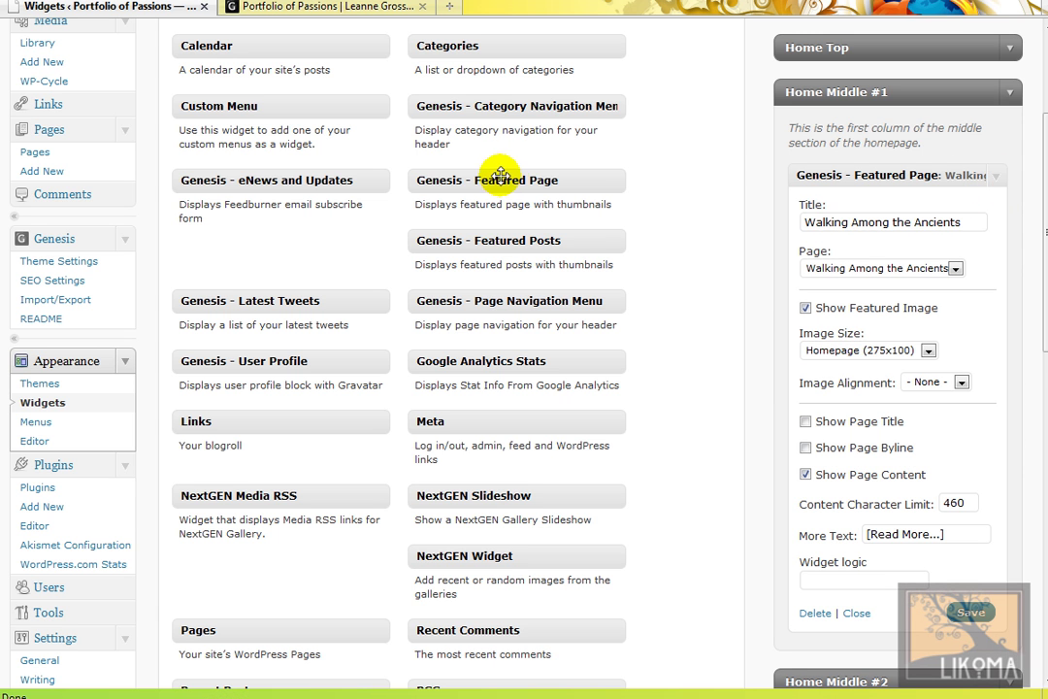
pyautogui.moveTo(517, 179)
pyautogui.mouseDown()
pyautogui.moveTo(728, 168)
pyautogui.moveTo(517, 180)
pyautogui.mouseUp()
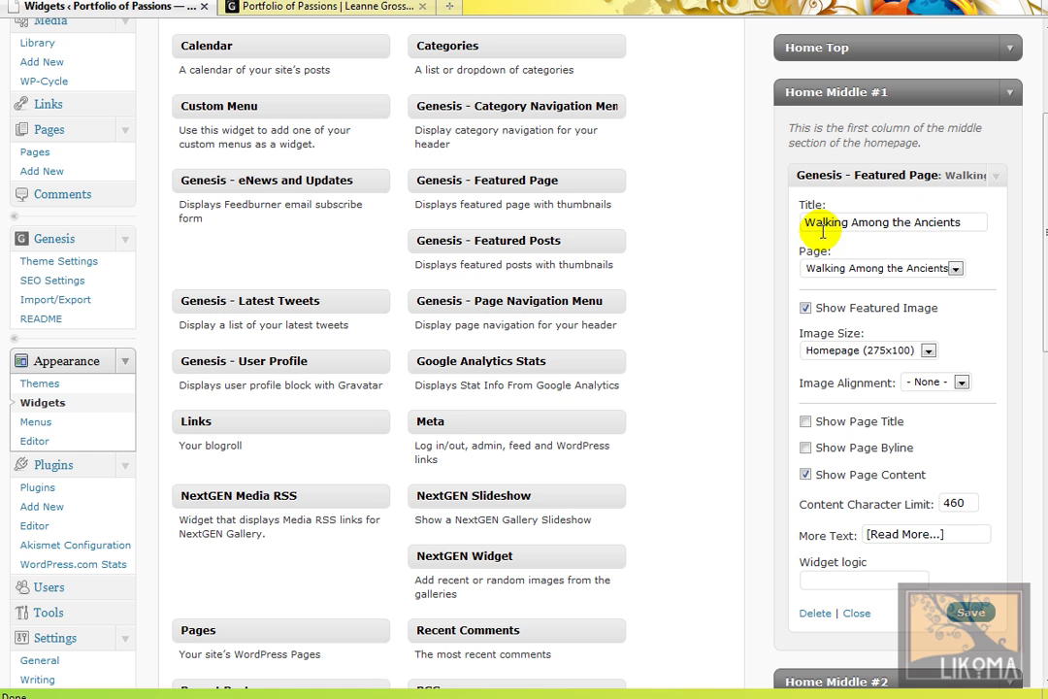
pyautogui.click(955, 269)
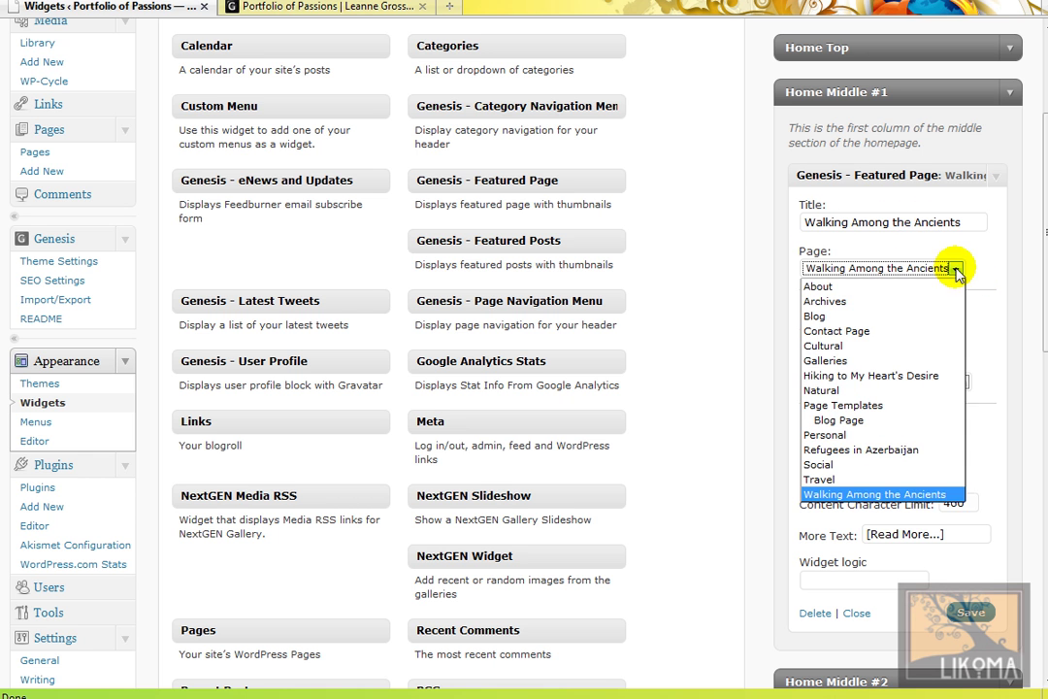
pyautogui.click(879, 494)
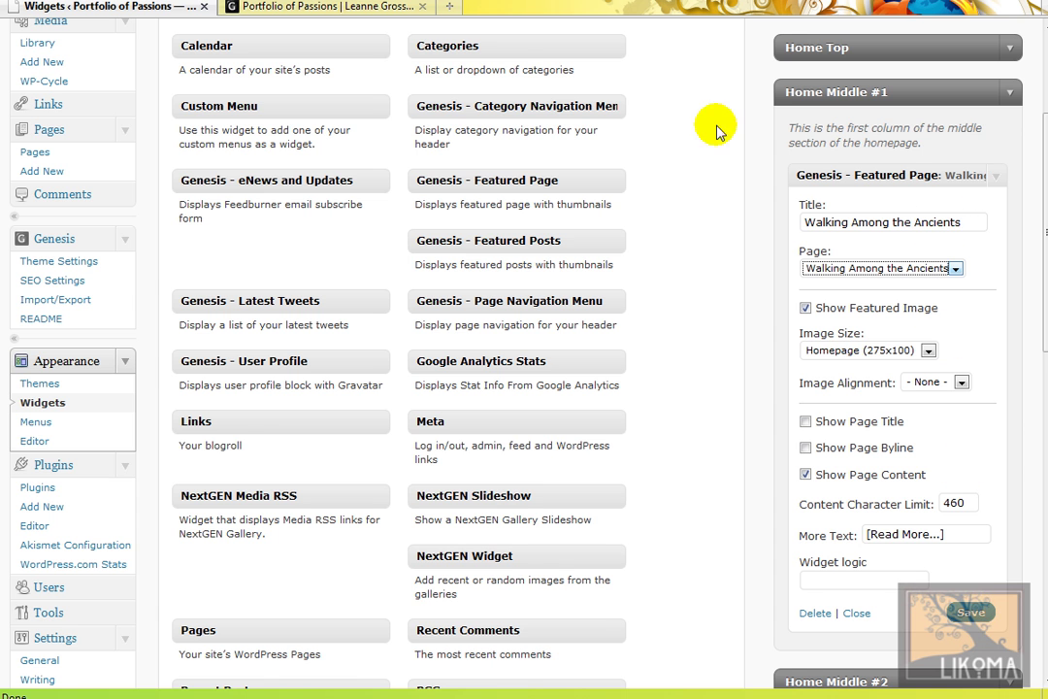
pyautogui.click(357, 6)
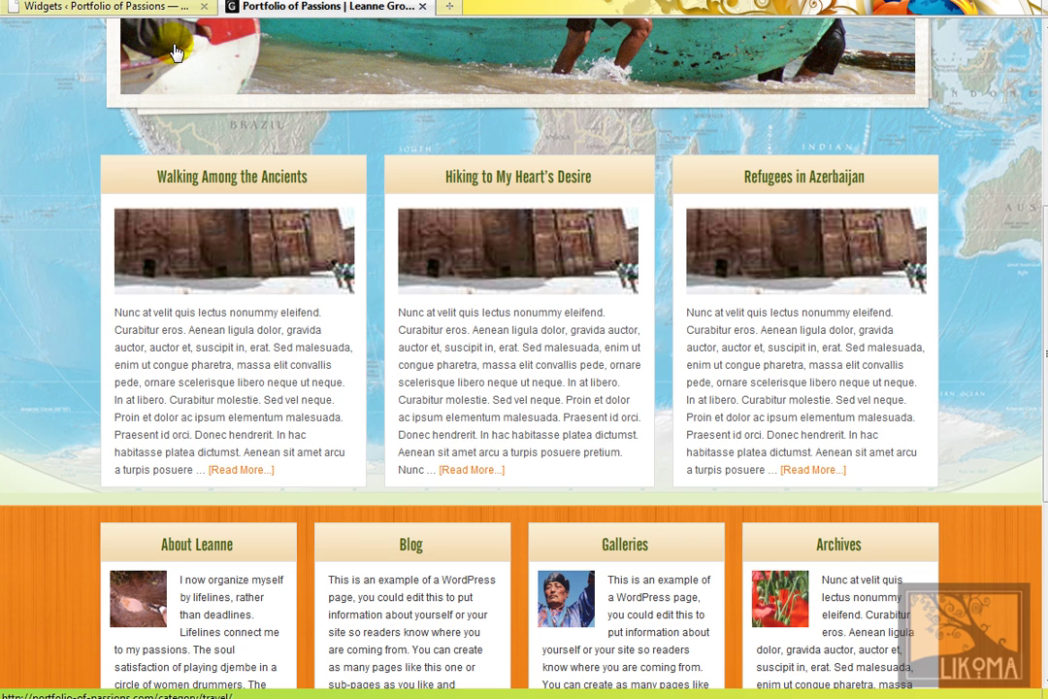
pyautogui.click(162, 9)
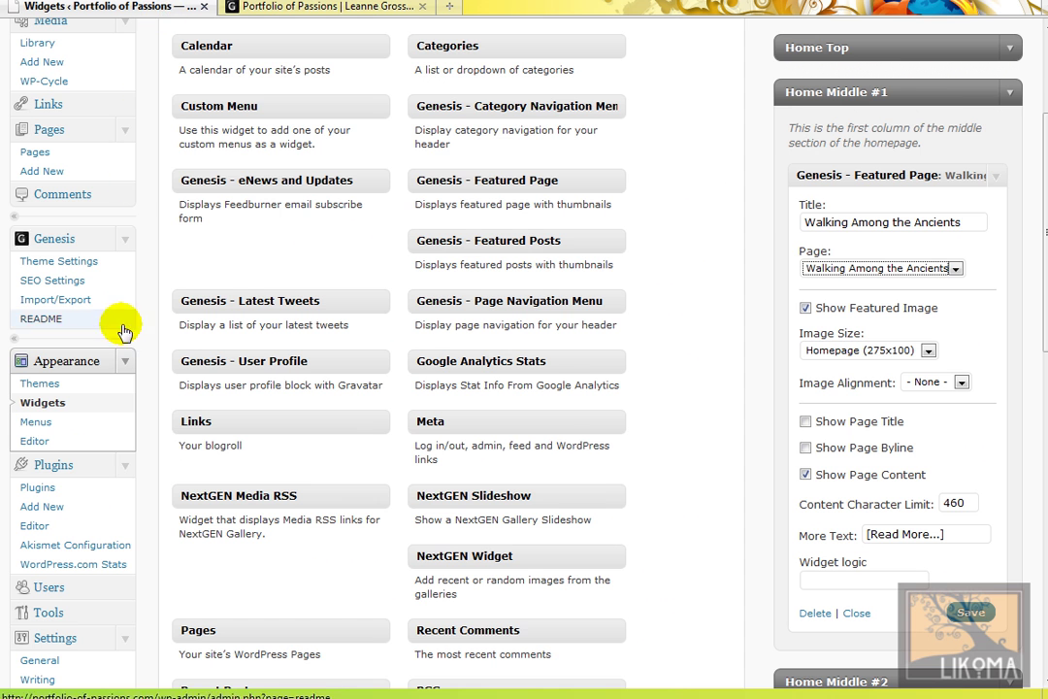
# Step: Open the list of site pages and open Walking Among the Ancients for editing
pyautogui.scroll(4, 118, 330)
pyautogui.scroll(-2, 118, 330)
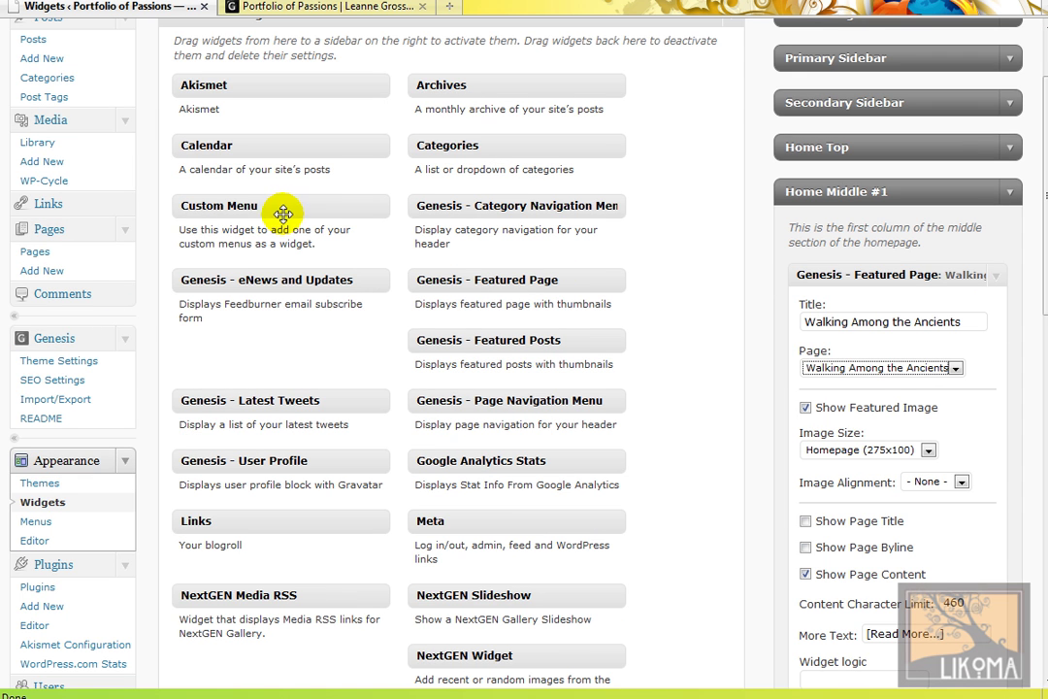
pyautogui.click(61, 253)
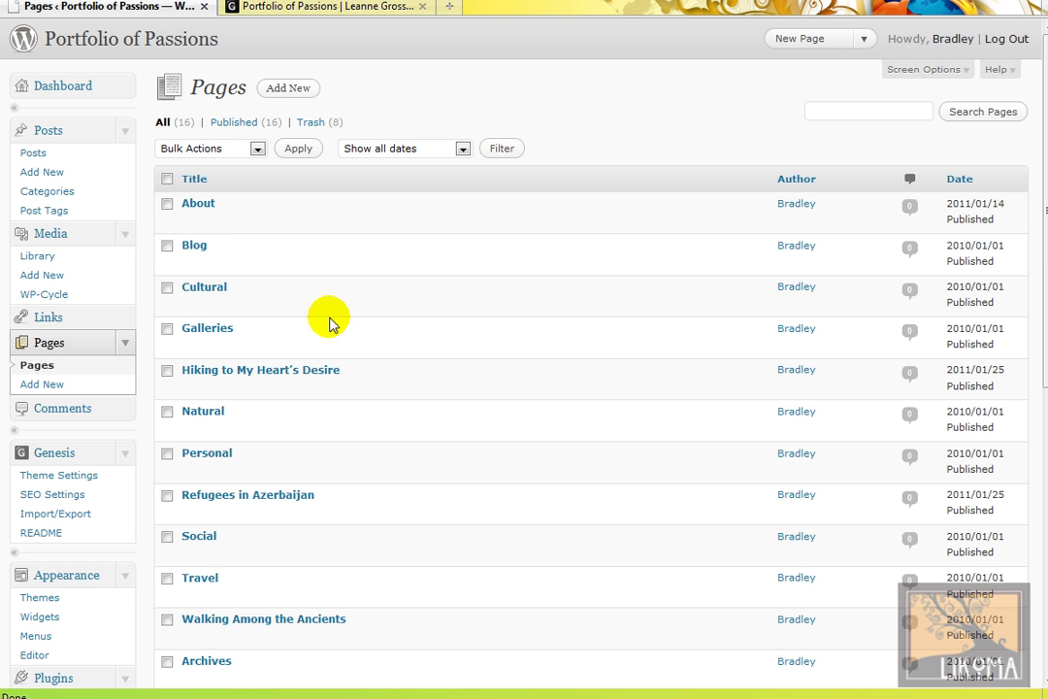
pyautogui.scroll(-5, 330, 321)
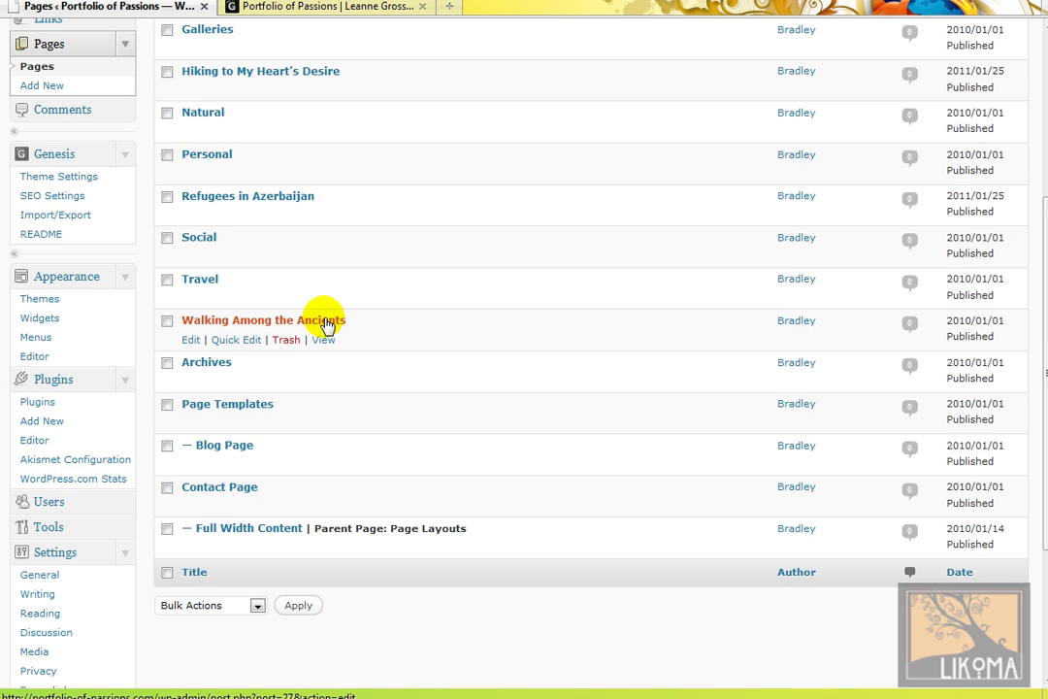
pyautogui.click(280, 321)
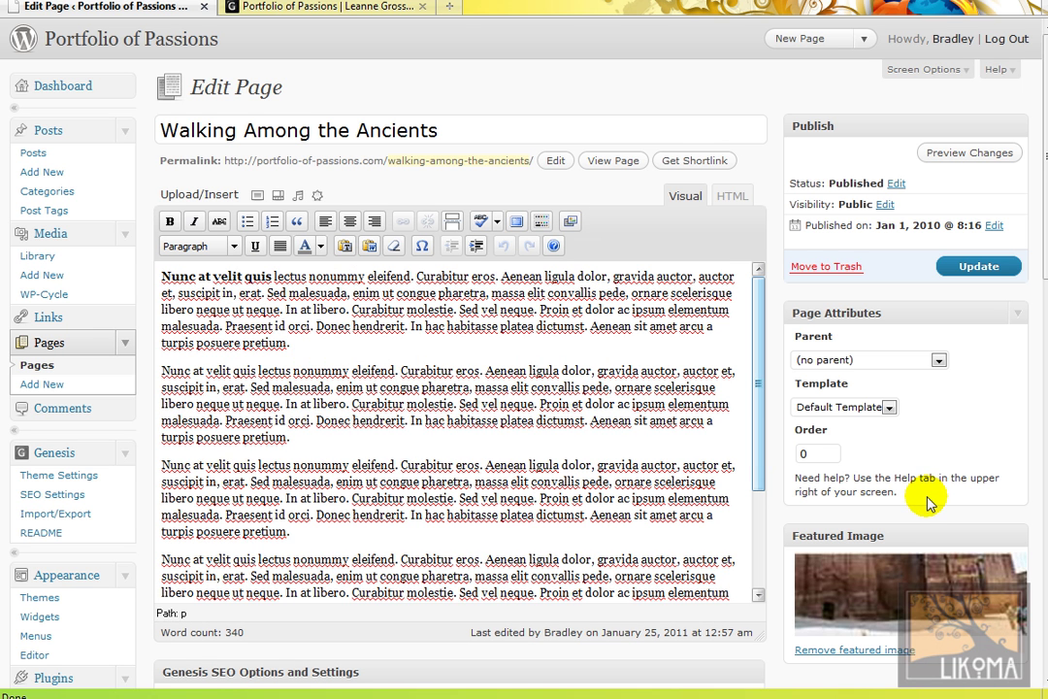
# Step: Remove the featured image from the Walking Among the Ancients page and reload the live home page to check its box
pyautogui.scroll(-3, 1041, 262)
pyautogui.scroll(-2, 1041, 262)
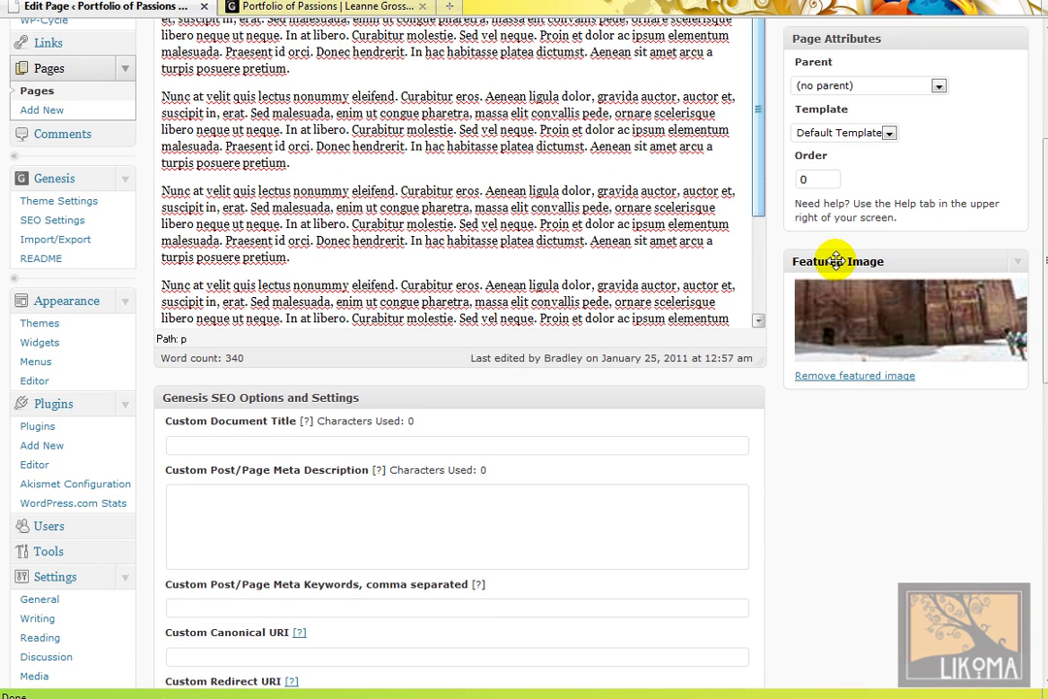
pyautogui.click(846, 376)
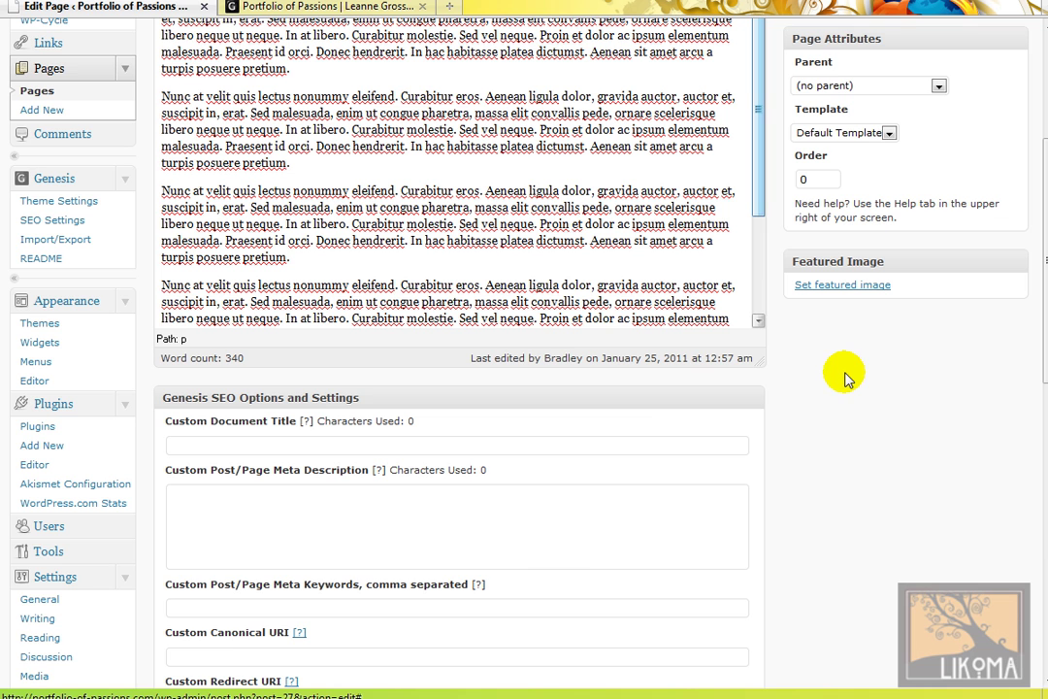
pyautogui.click(277, 6)
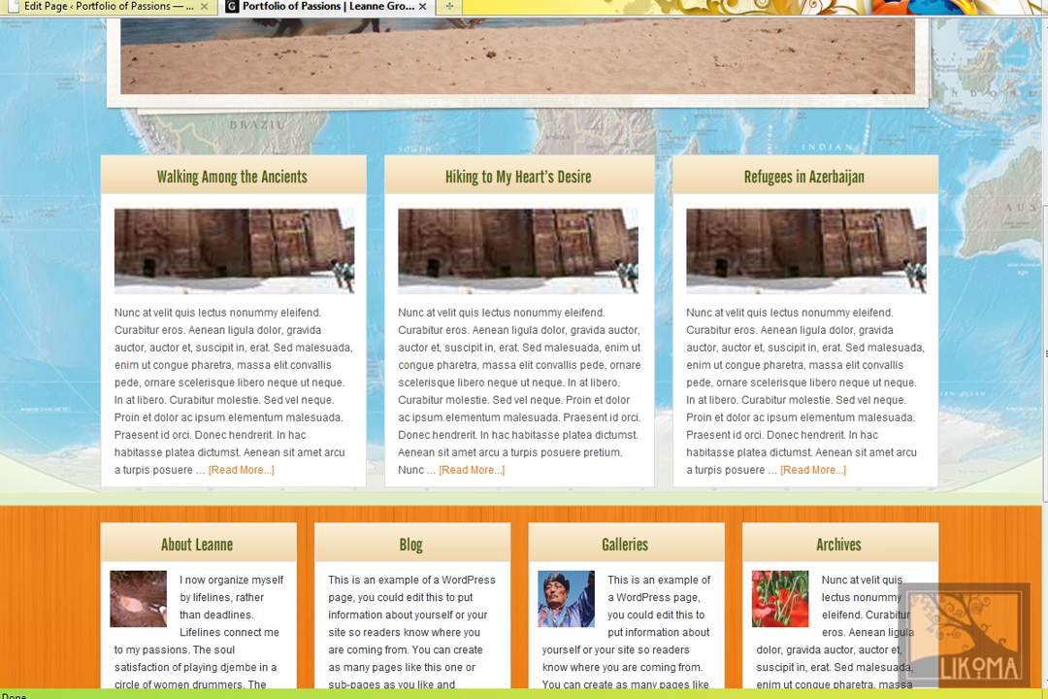
pyautogui.press('F5')
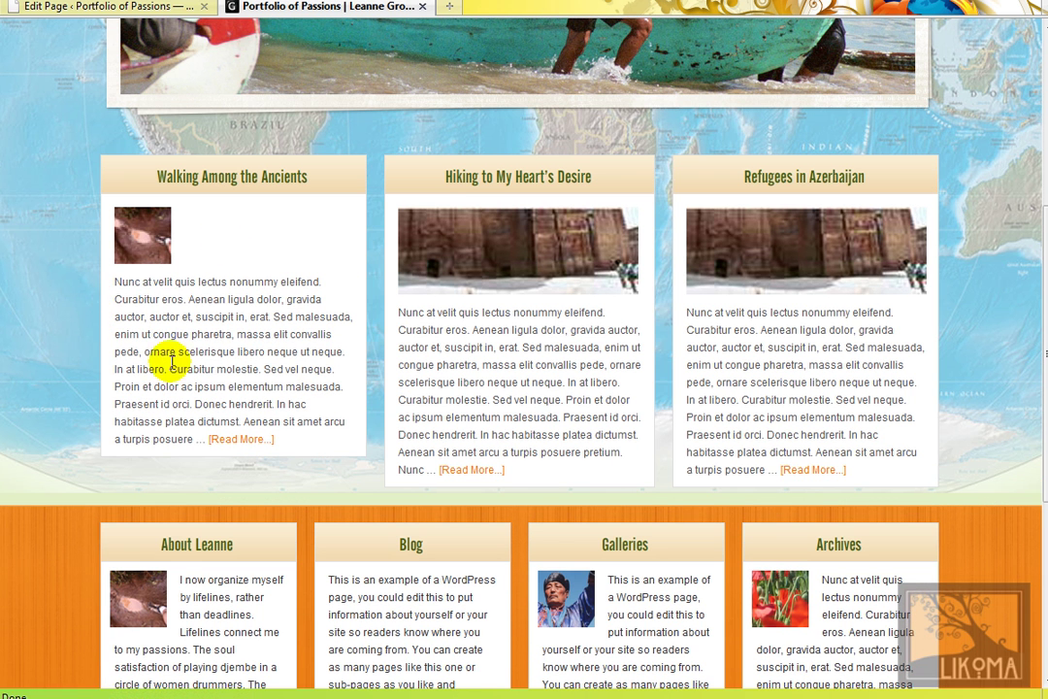
# Step: Back in the page editor, set pop_004_275x100 from the Media Library as the page's featured image
pyautogui.click(140, 7)
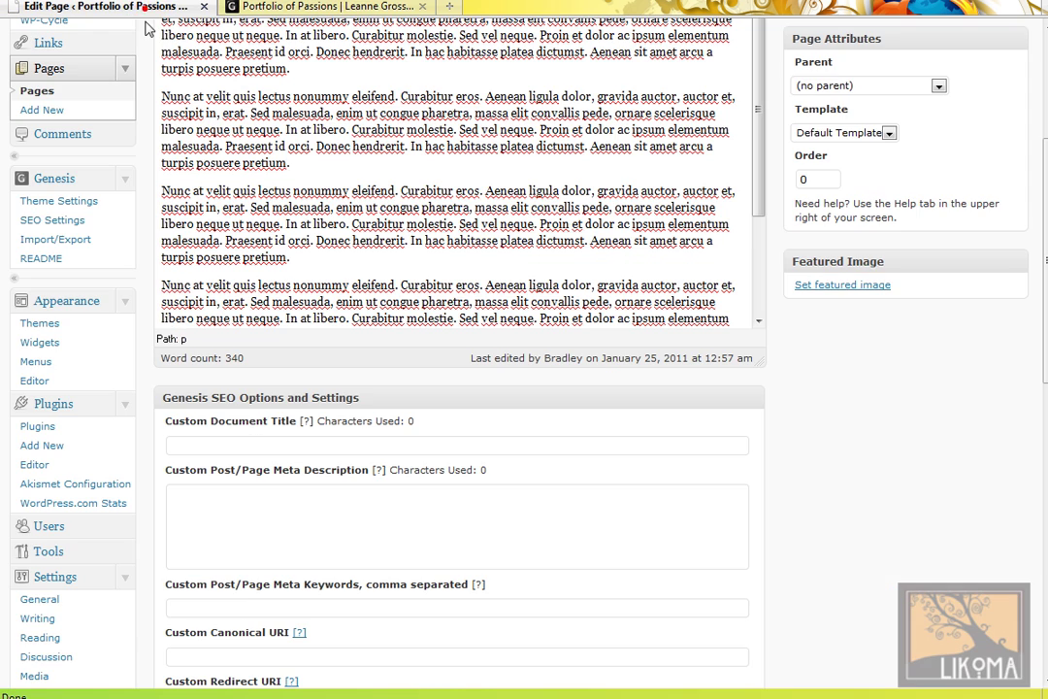
pyautogui.click(840, 287)
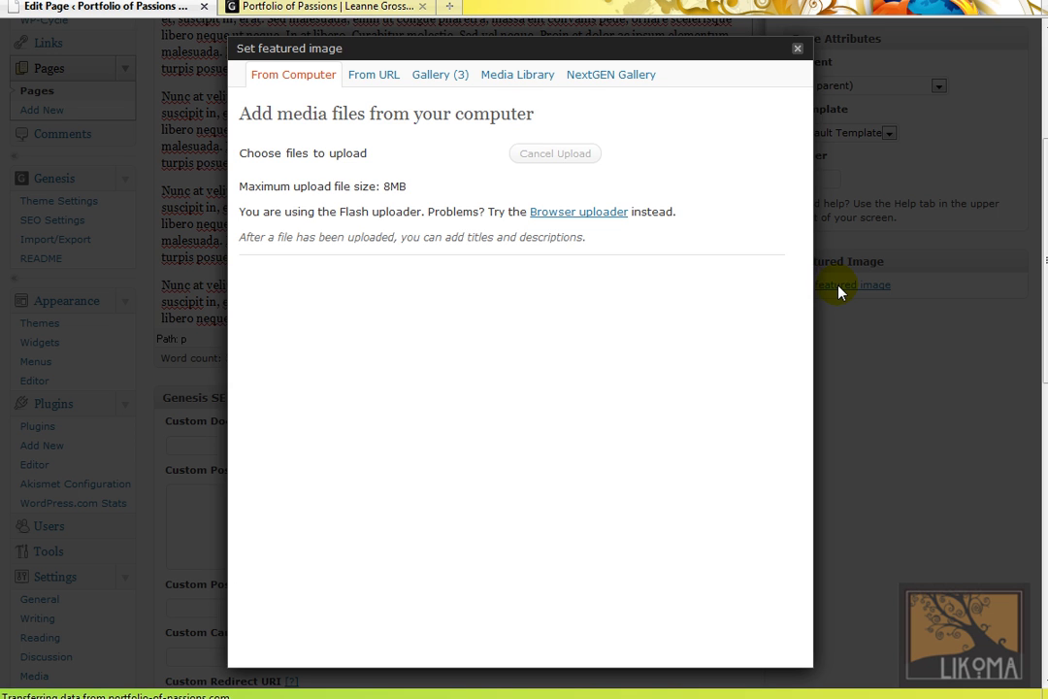
pyautogui.click(518, 78)
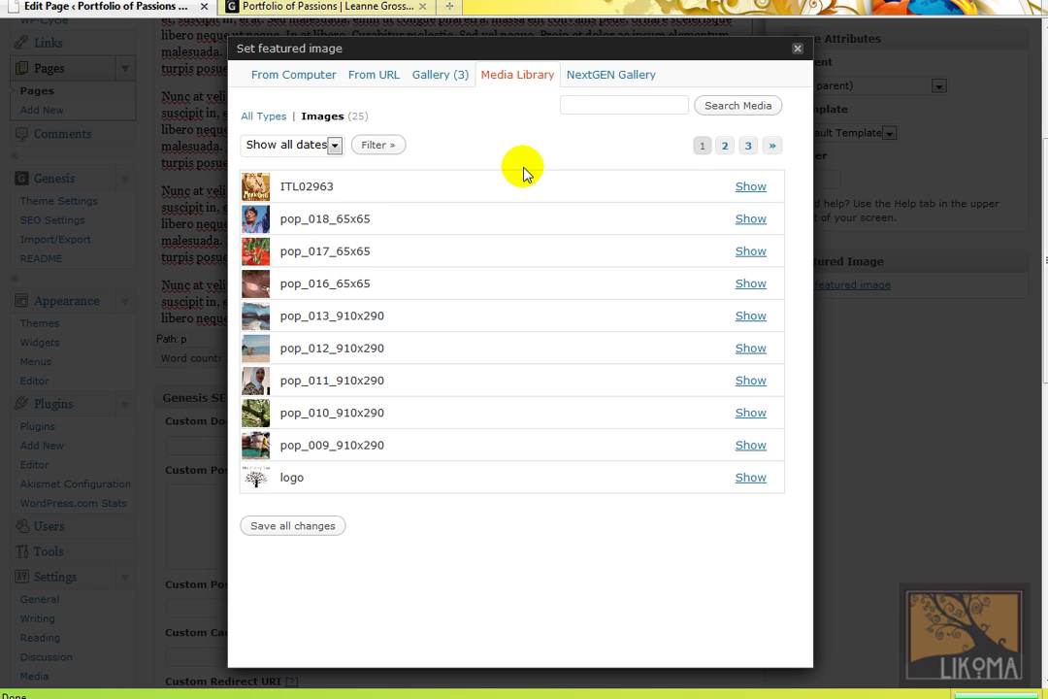
pyautogui.click(724, 147)
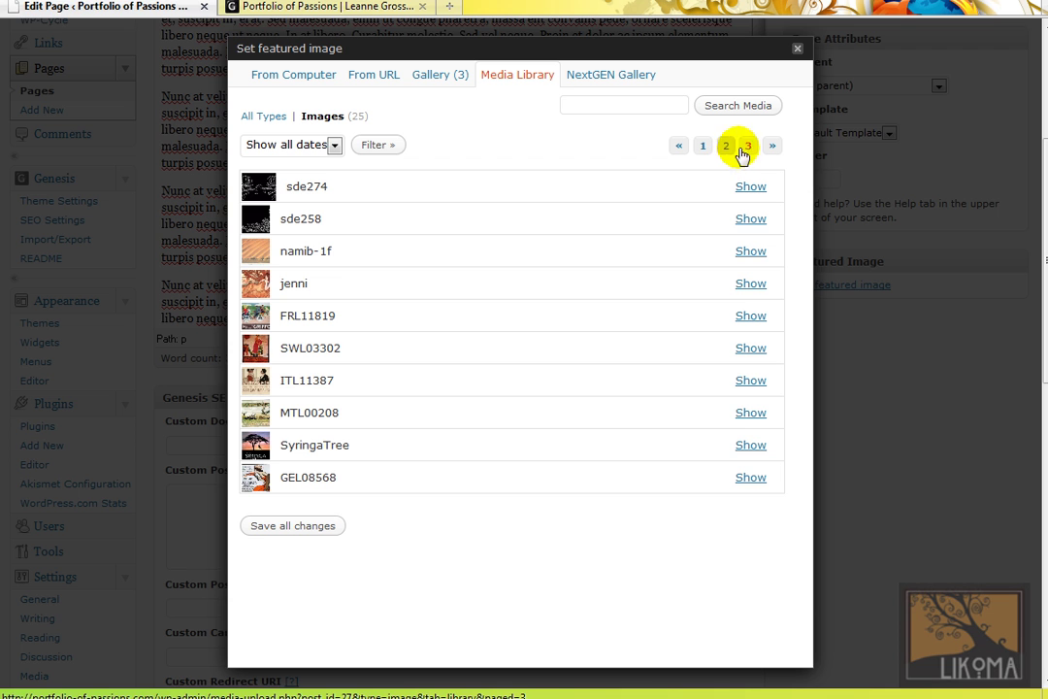
pyautogui.click(745, 151)
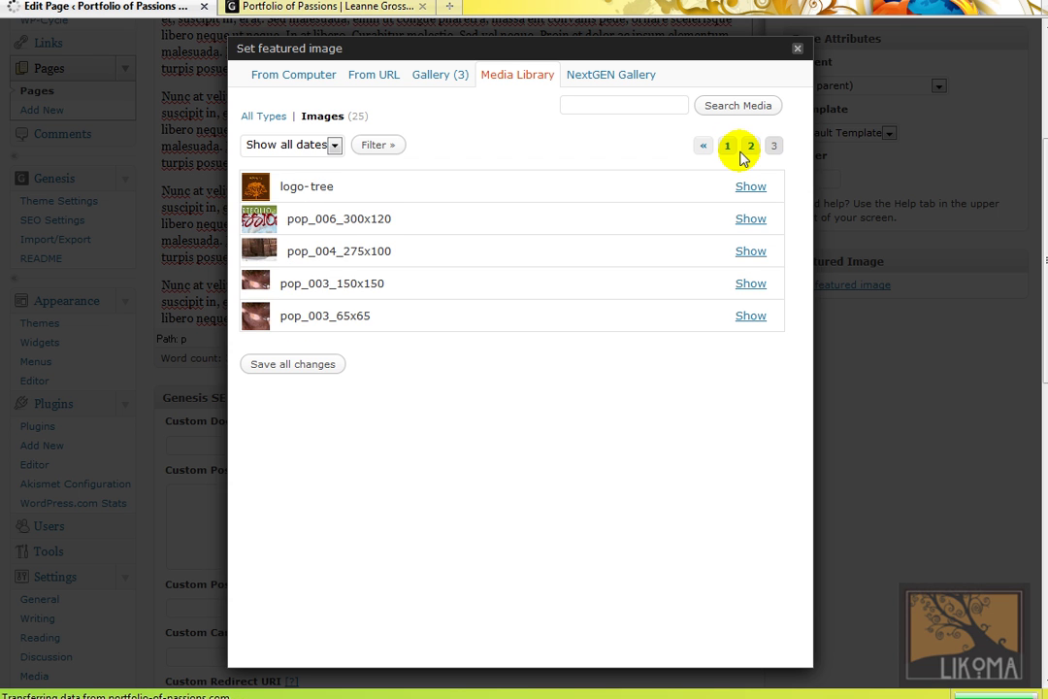
pyautogui.click(753, 251)
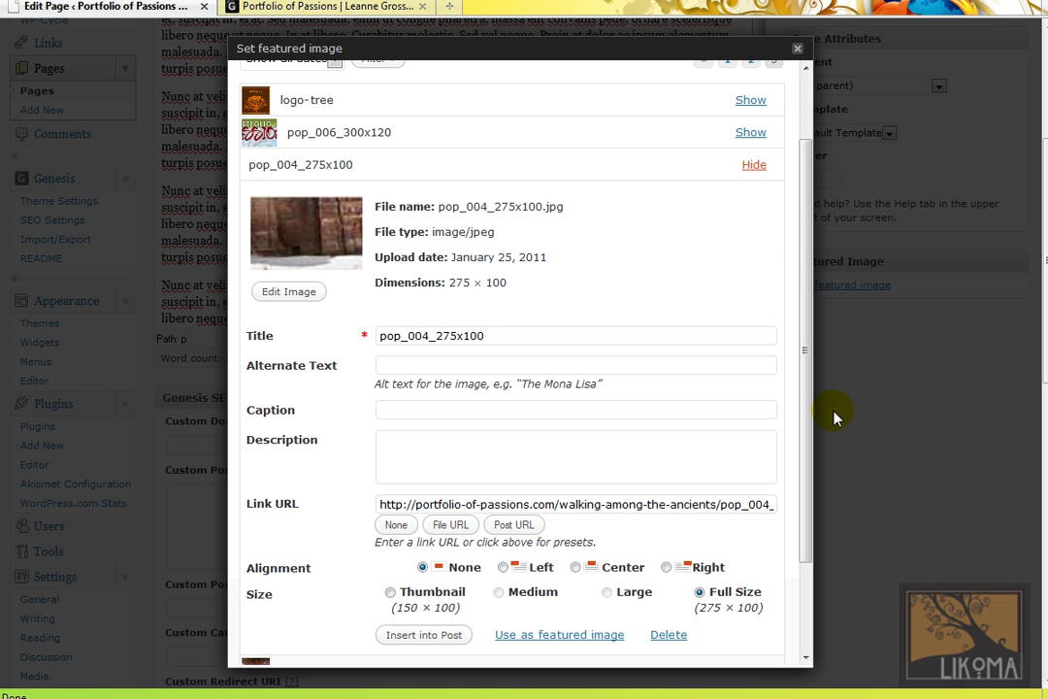
pyautogui.scroll(-2, 730, 451)
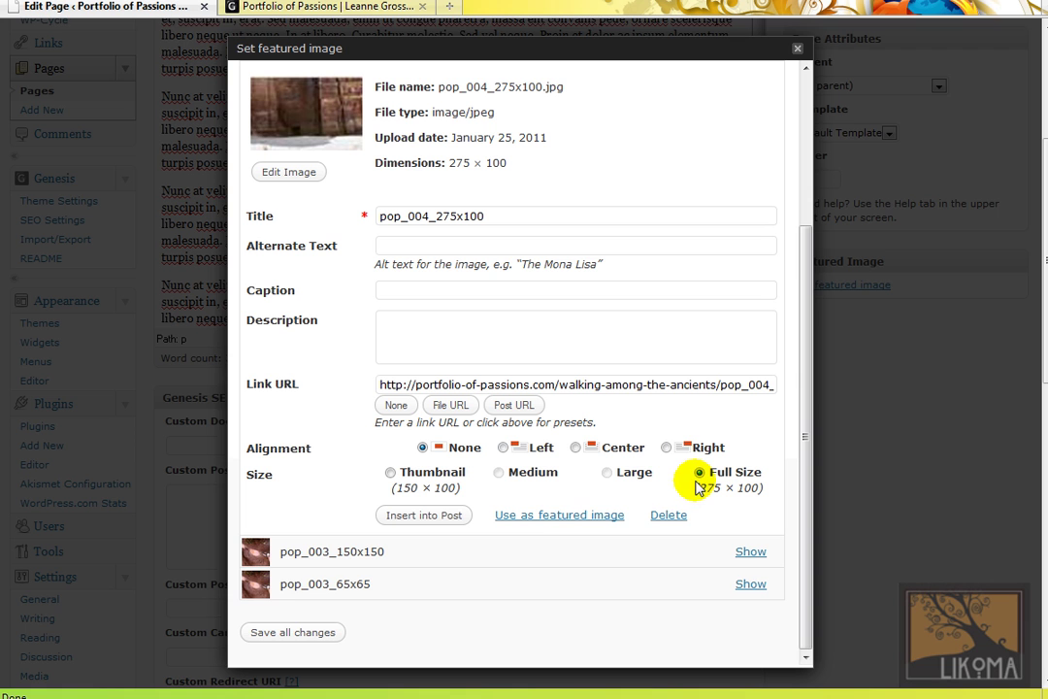
pyautogui.click(553, 516)
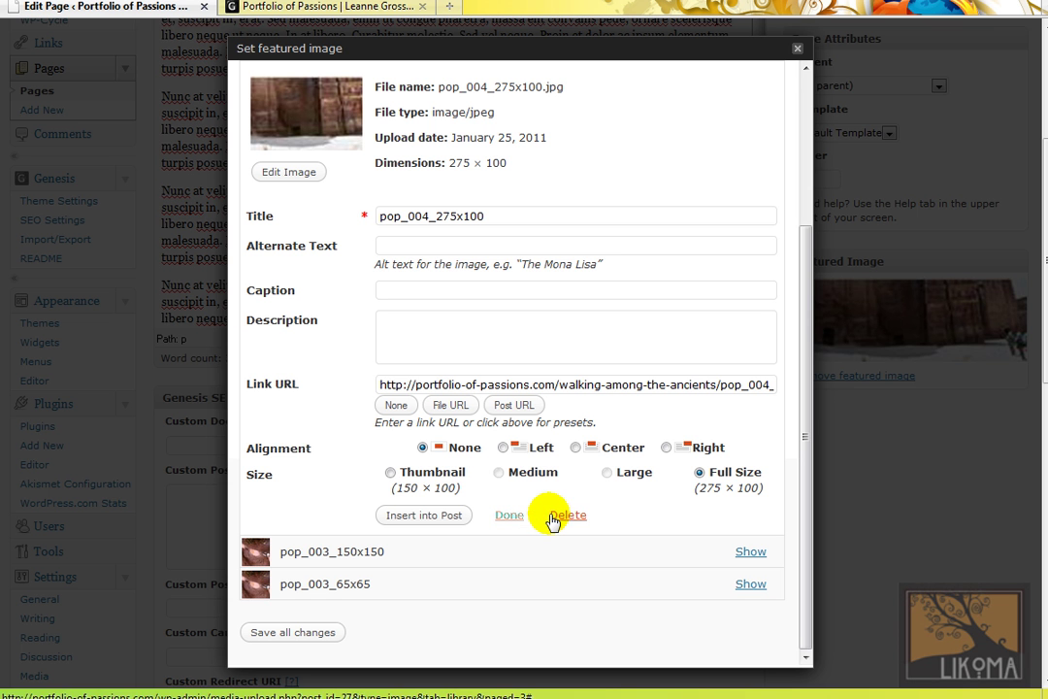
pyautogui.click(796, 48)
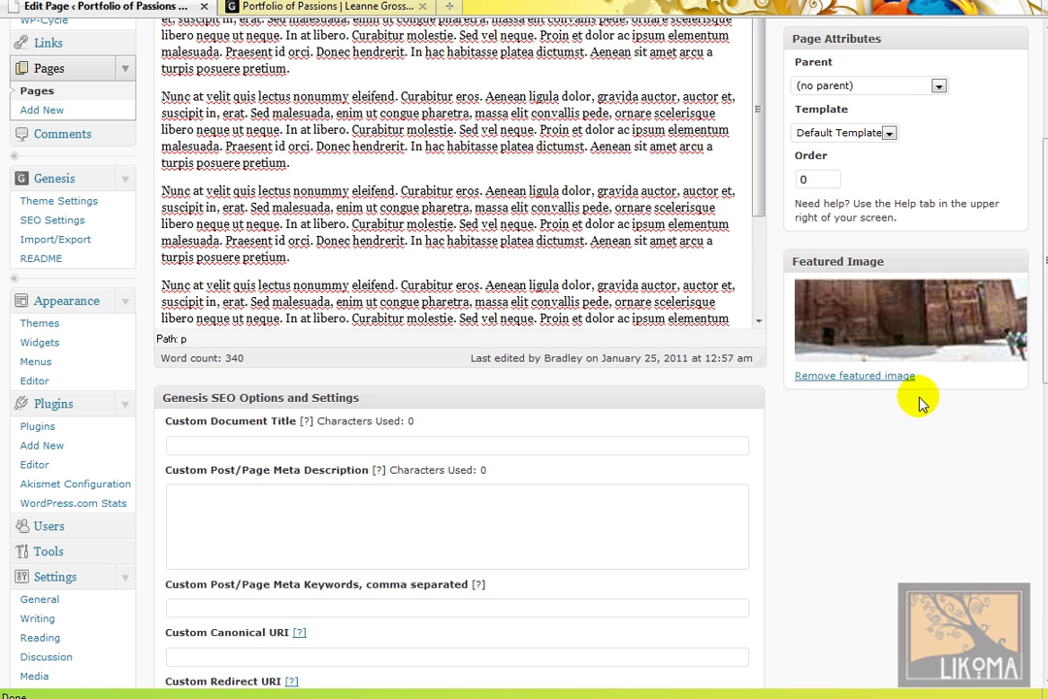
# Step: Reload the live home page and check the image in the Walking Among the Ancients box
pyautogui.scroll(2, 728, 205)
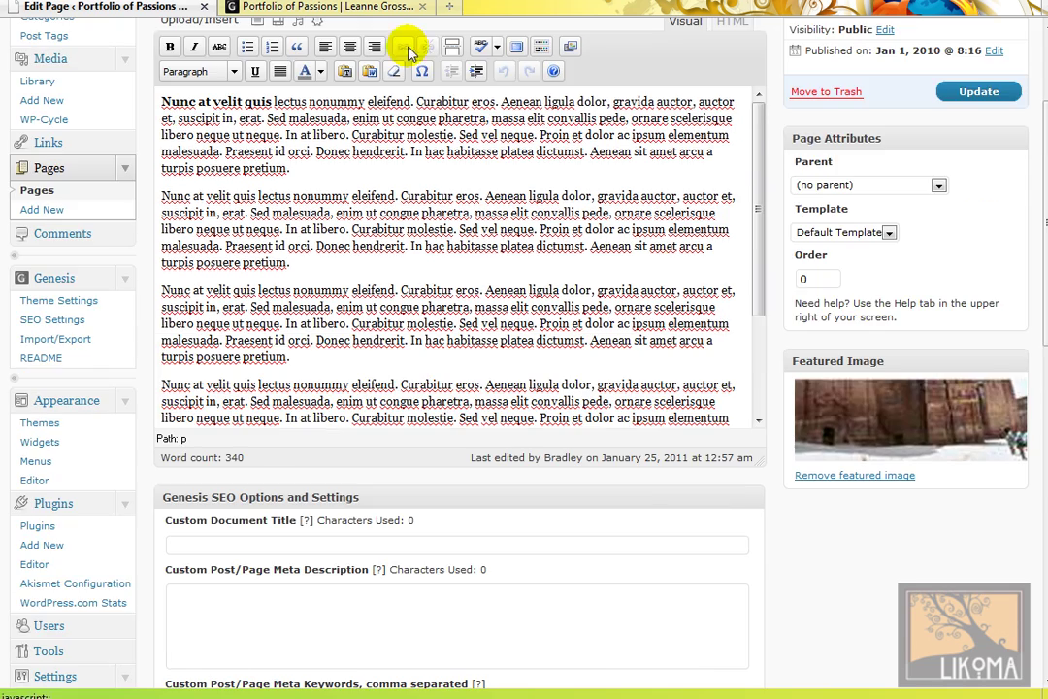
pyautogui.click(374, 8)
pyautogui.press('F5')
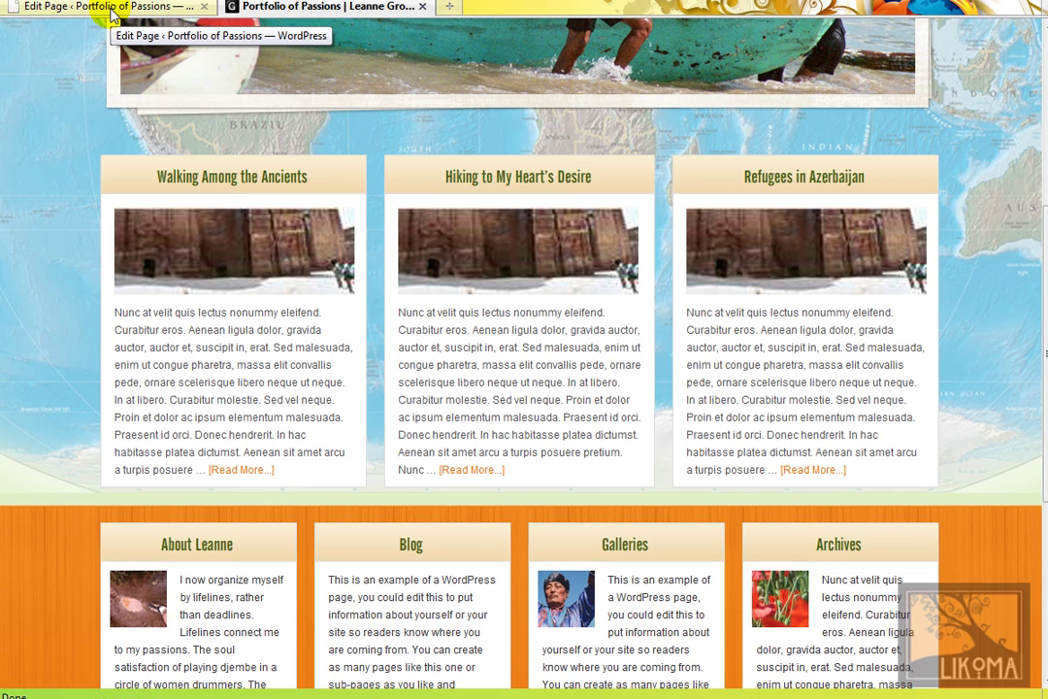
# Step: Return to the WordPress admin, open the Widgets page and locate the Footer #1 to Footer #4 widget areas
pyautogui.click(155, 7)
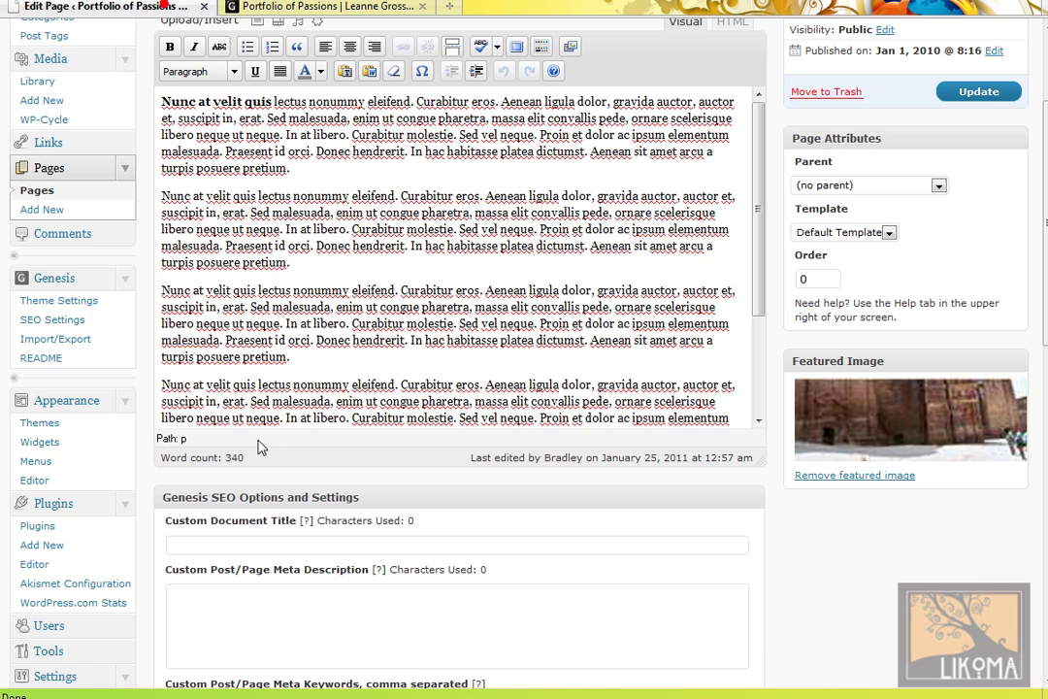
pyautogui.scroll(3, 977, 467)
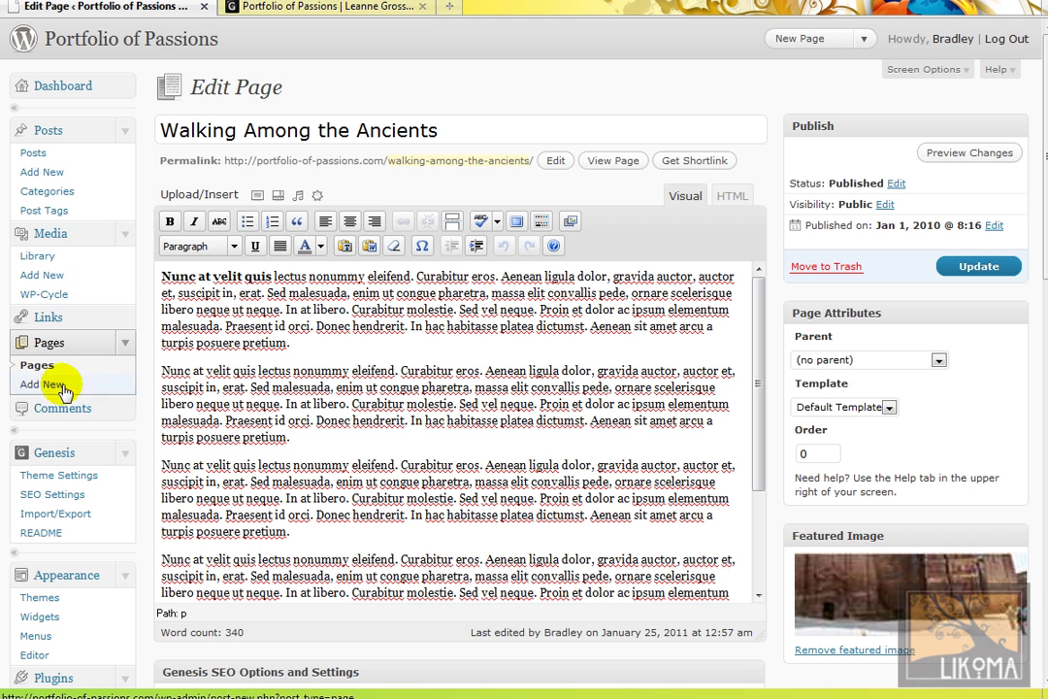
pyautogui.click(124, 456)
pyautogui.click(77, 536)
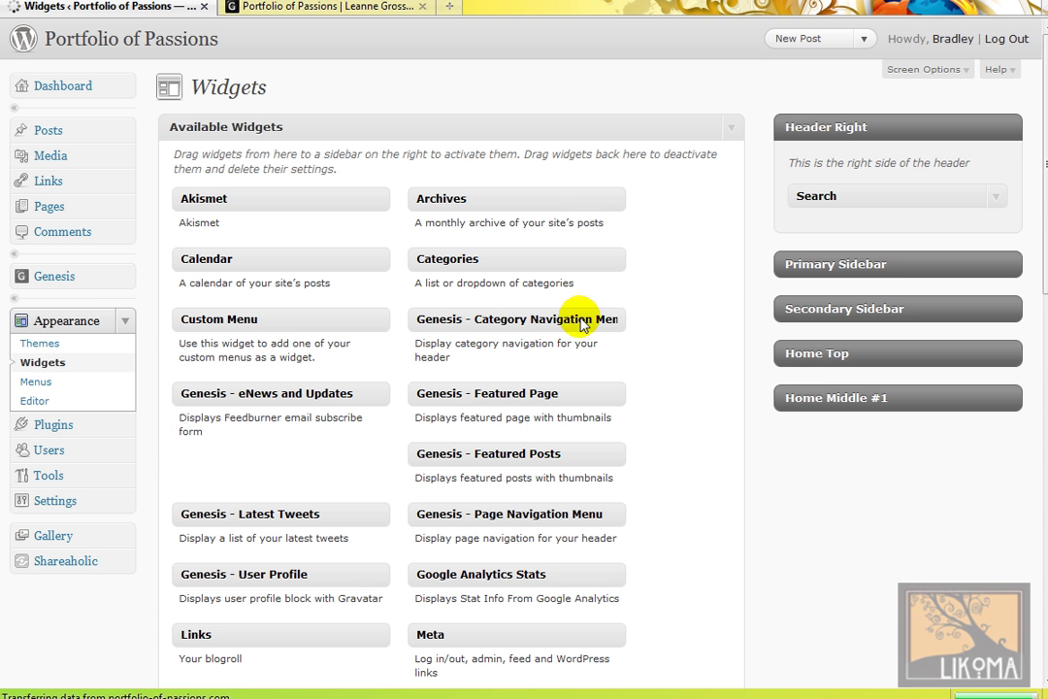
pyautogui.scroll(-3, 873, 291)
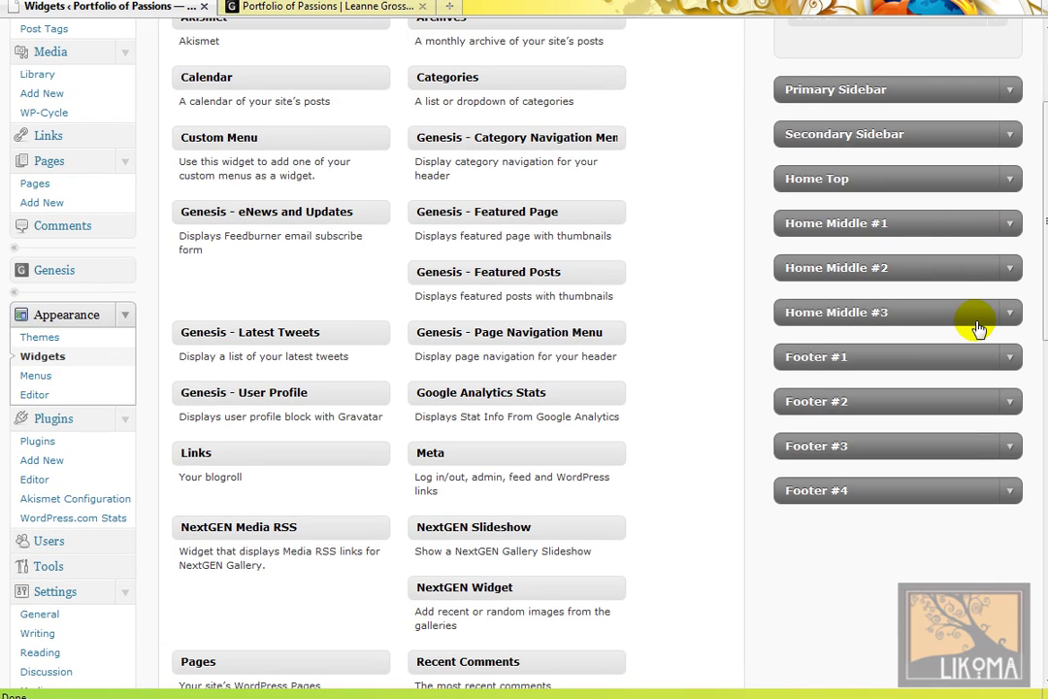
# Step: View the four boxes in the live home page's footer section and return to the Widgets page
pyautogui.click(340, 7)
pyautogui.scroll(-6, 662, 432)
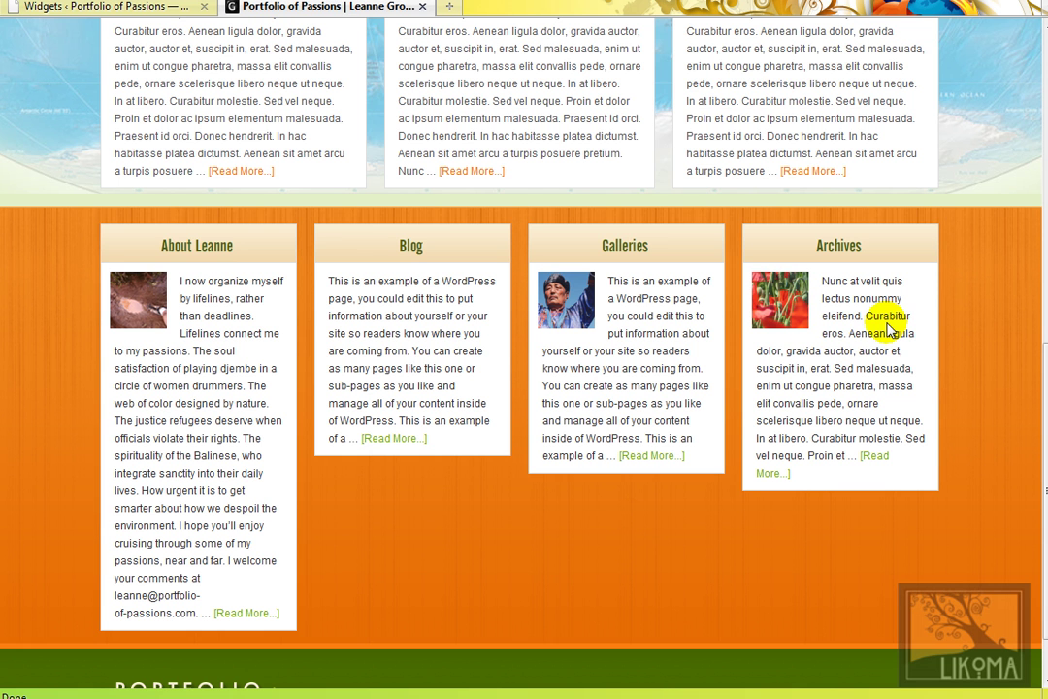
pyautogui.click(136, 8)
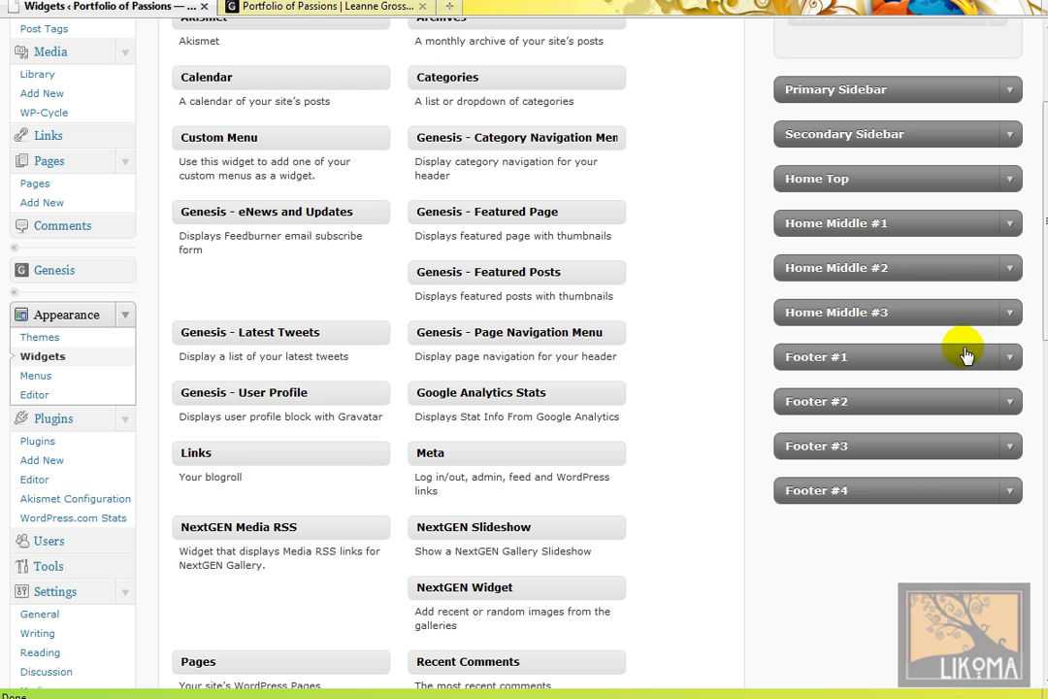
# Step: Expand Footer #1 and its Featured Page widget, and review the image size options, keeping Mini (65x65)
pyautogui.click(1005, 359)
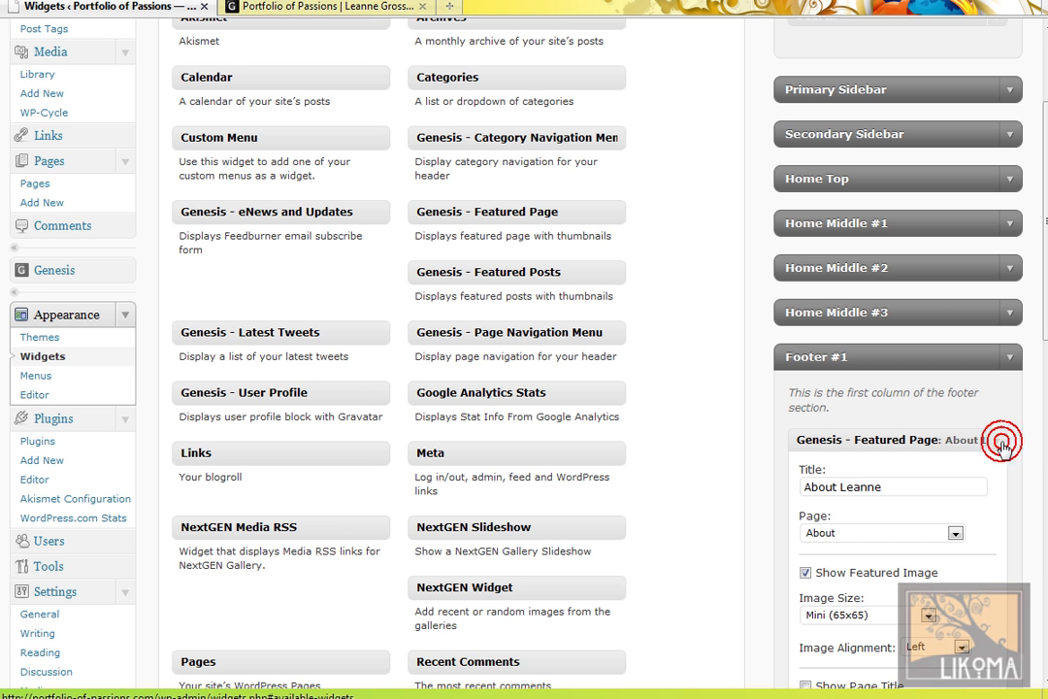
pyautogui.scroll(-3, 1002, 449)
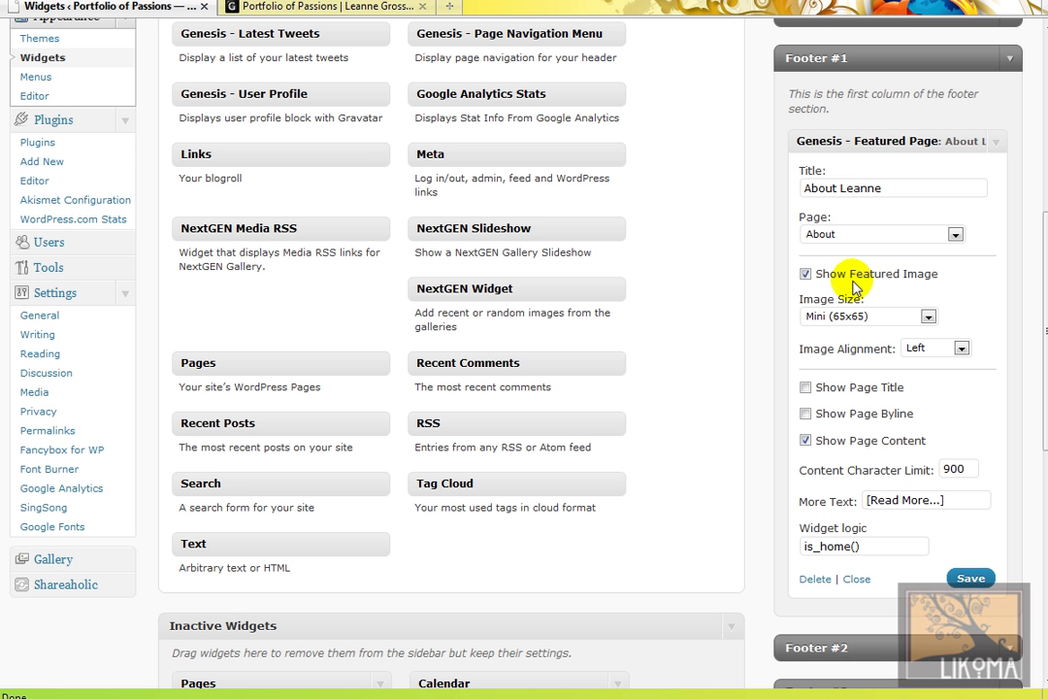
pyautogui.click(927, 318)
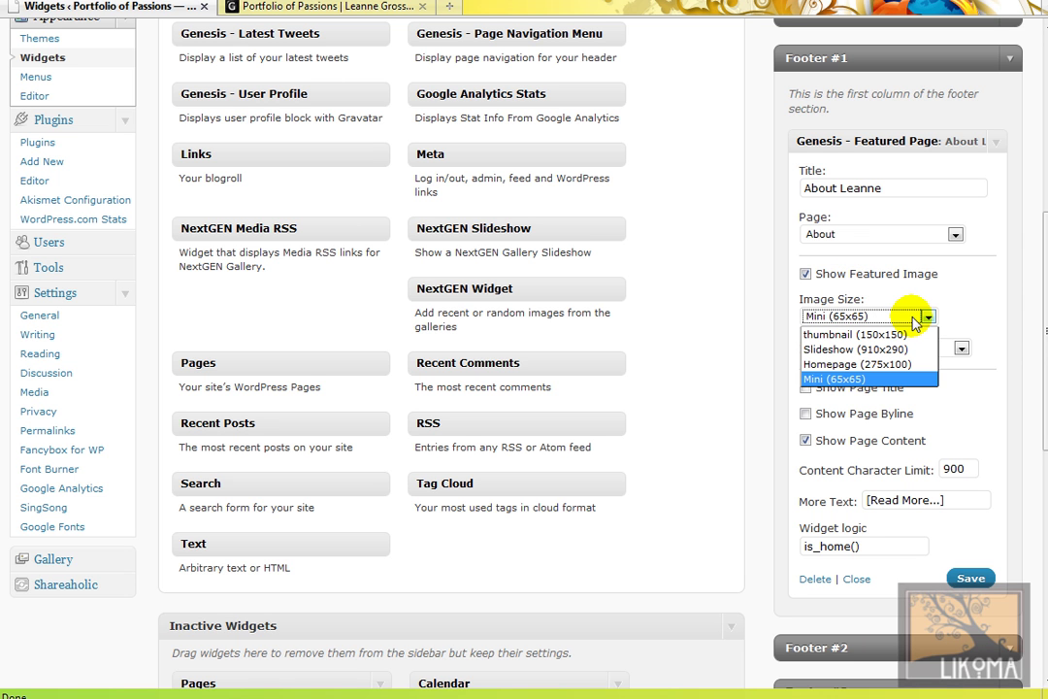
pyautogui.click(973, 317)
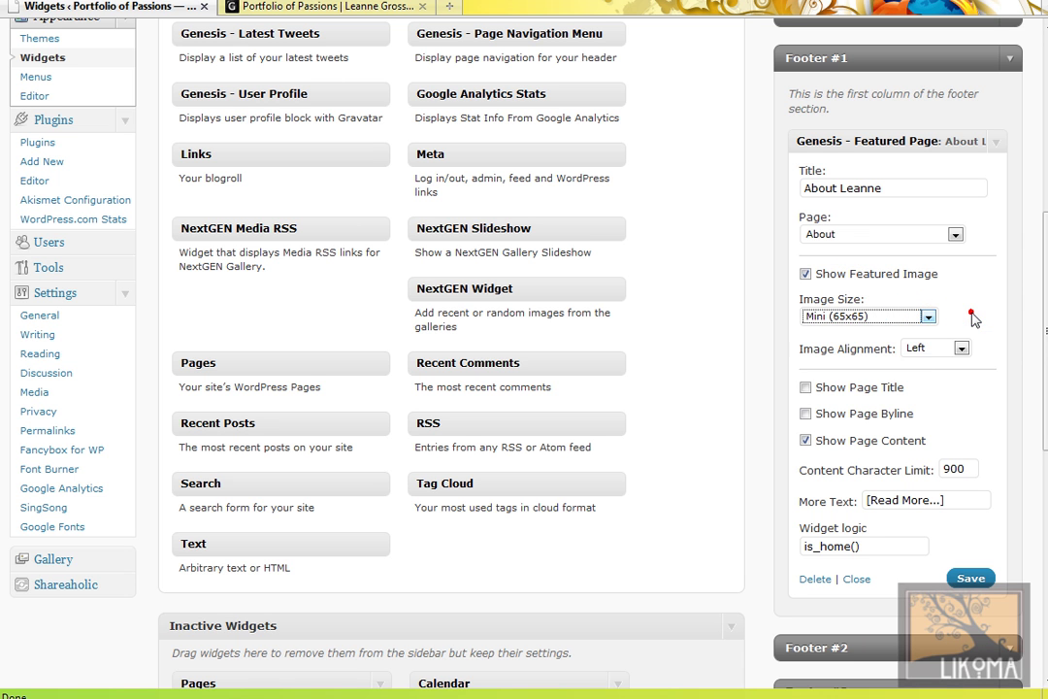
# Step: Compare the About box in the live home page's footer with the Content Character Limit in the Footer #1 widget
pyautogui.click(376, 7)
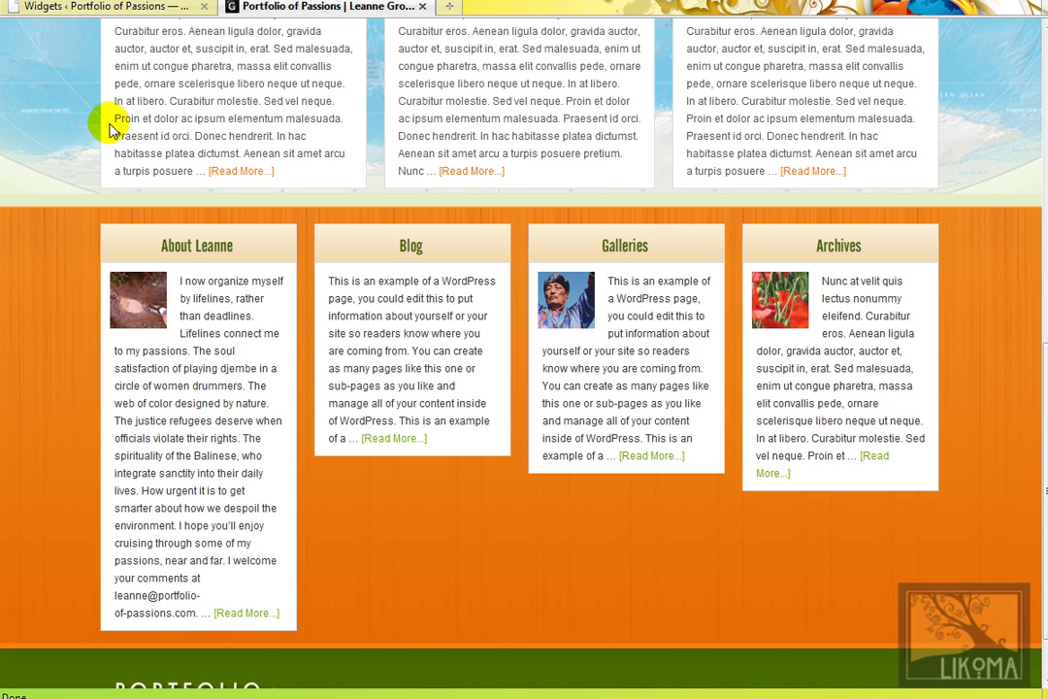
pyautogui.click(115, 9)
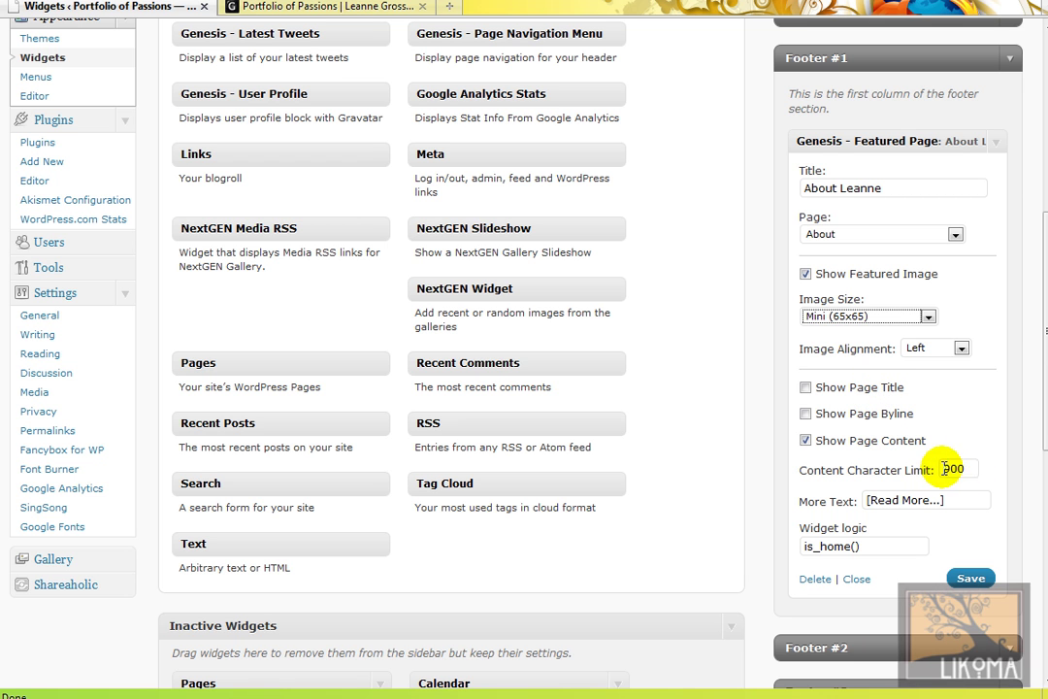
pyautogui.moveTo(970, 469); pyautogui.dragTo(923, 485)
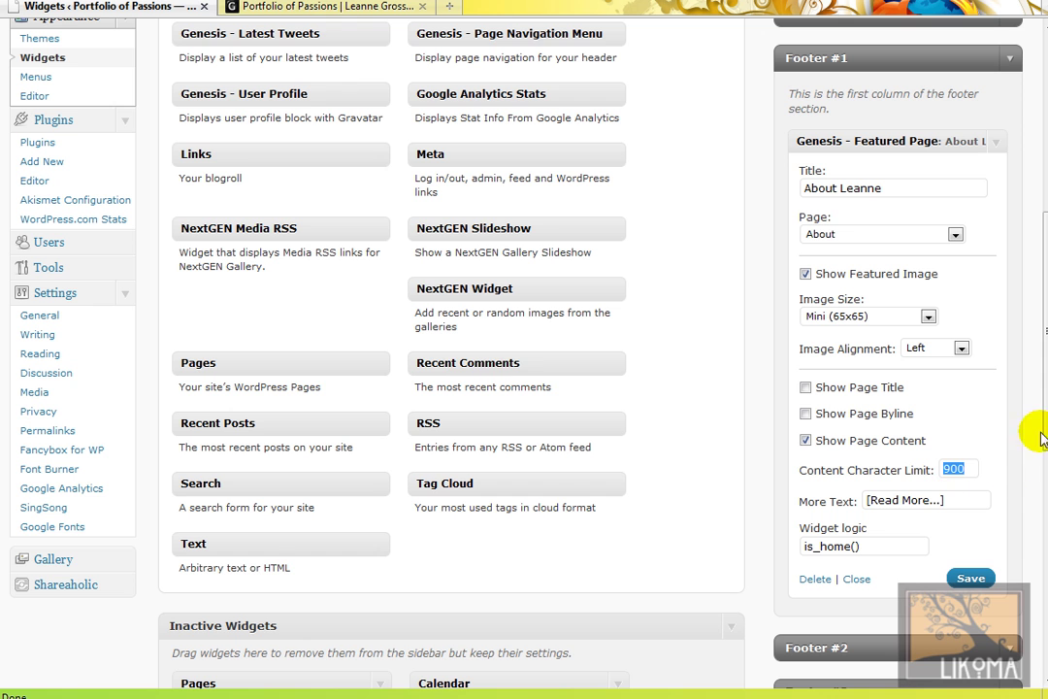
pyautogui.scroll(-3, 1043, 330)
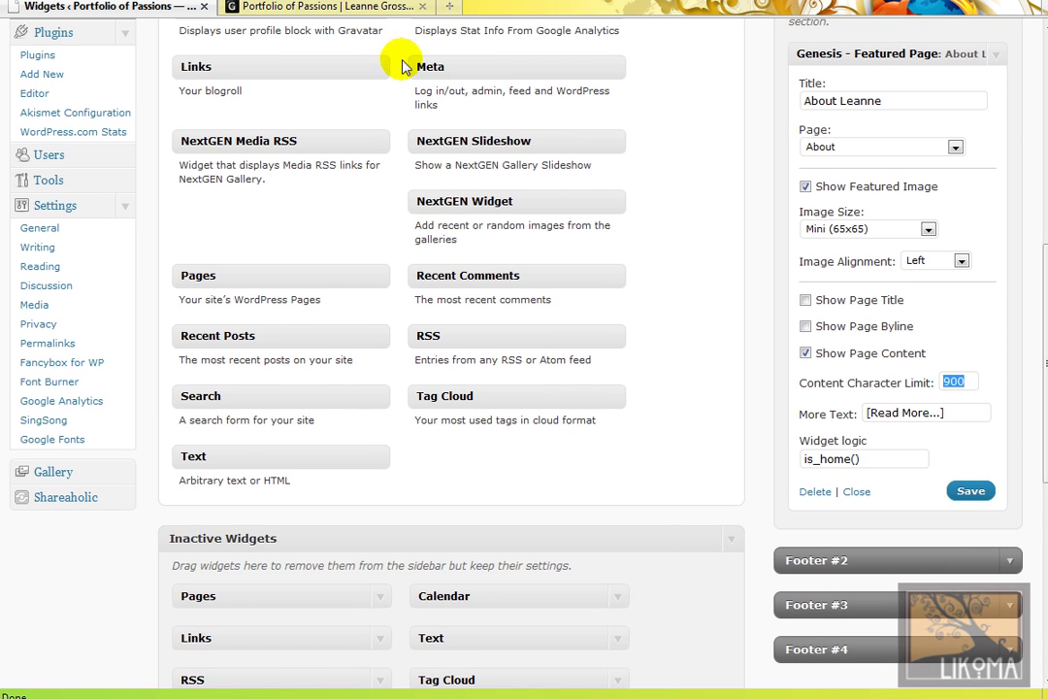
pyautogui.click(335, 8)
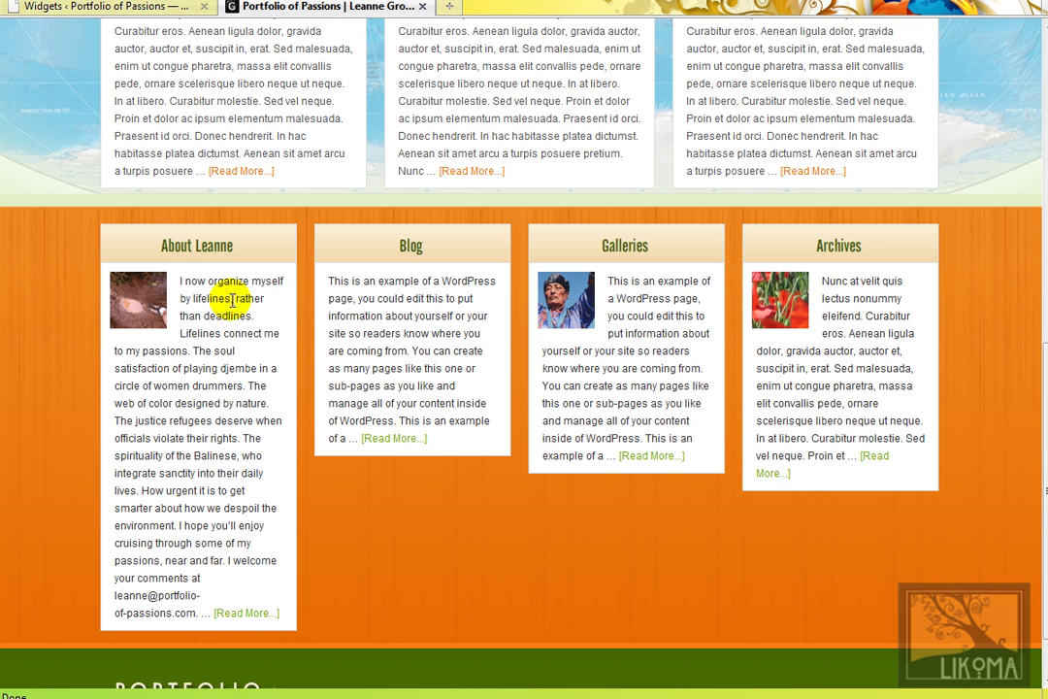
pyautogui.click(102, 8)
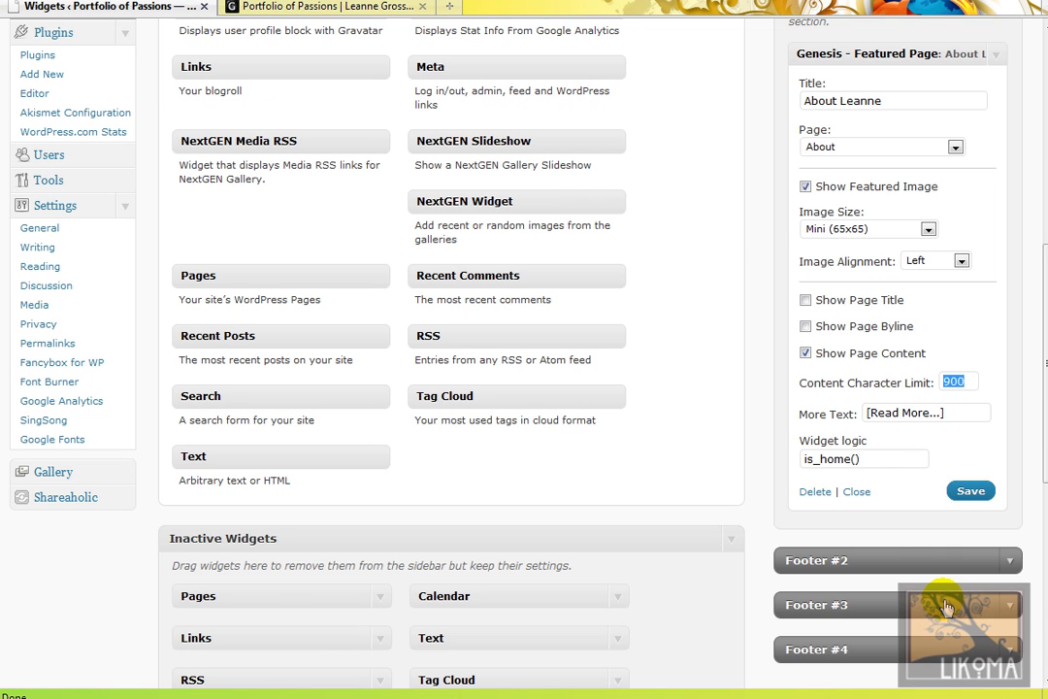
# Step: Close the Featured Page widget in Footer #1 and expand the Primary Sidebar widget area
pyautogui.click(856, 493)
pyautogui.scroll(7, 839, 497)
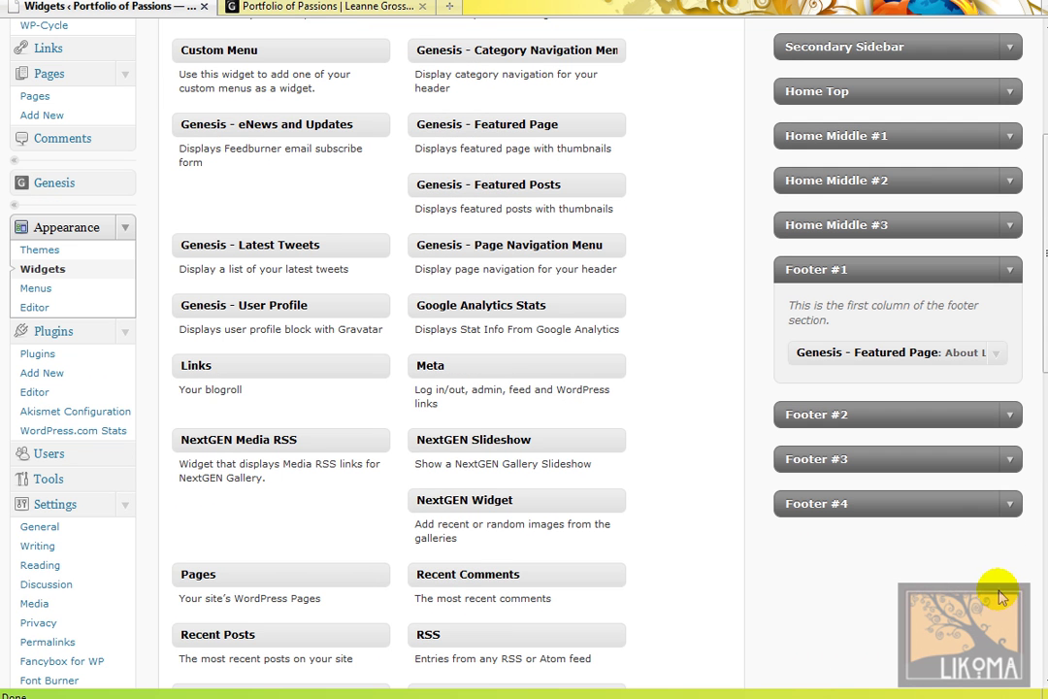
pyautogui.scroll(5, 889, 659)
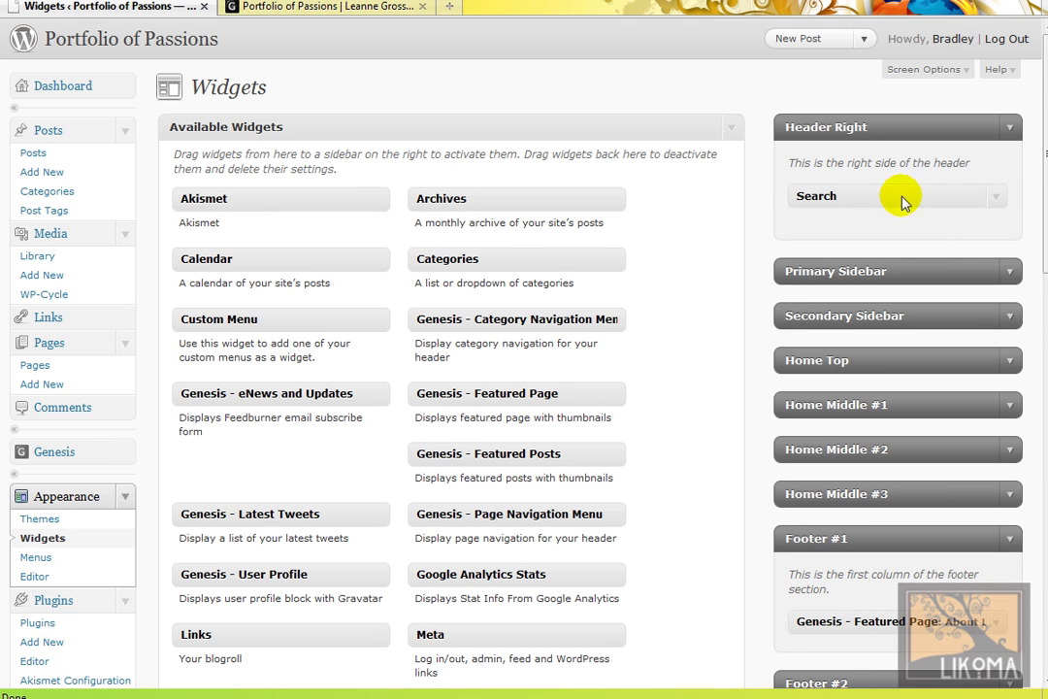
pyautogui.click(1010, 273)
pyautogui.scroll(-2, 1020, 414)
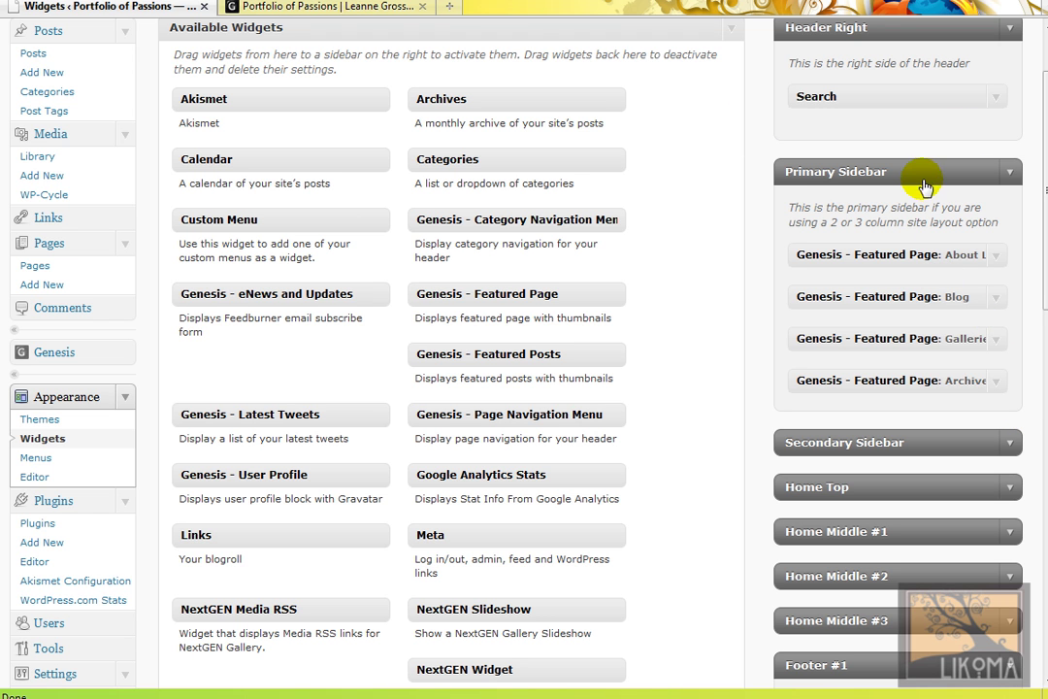
# Step: Open the full Walking Among the Ancients page from the live home page and examine its sidebar boxes
pyautogui.click(344, 8)
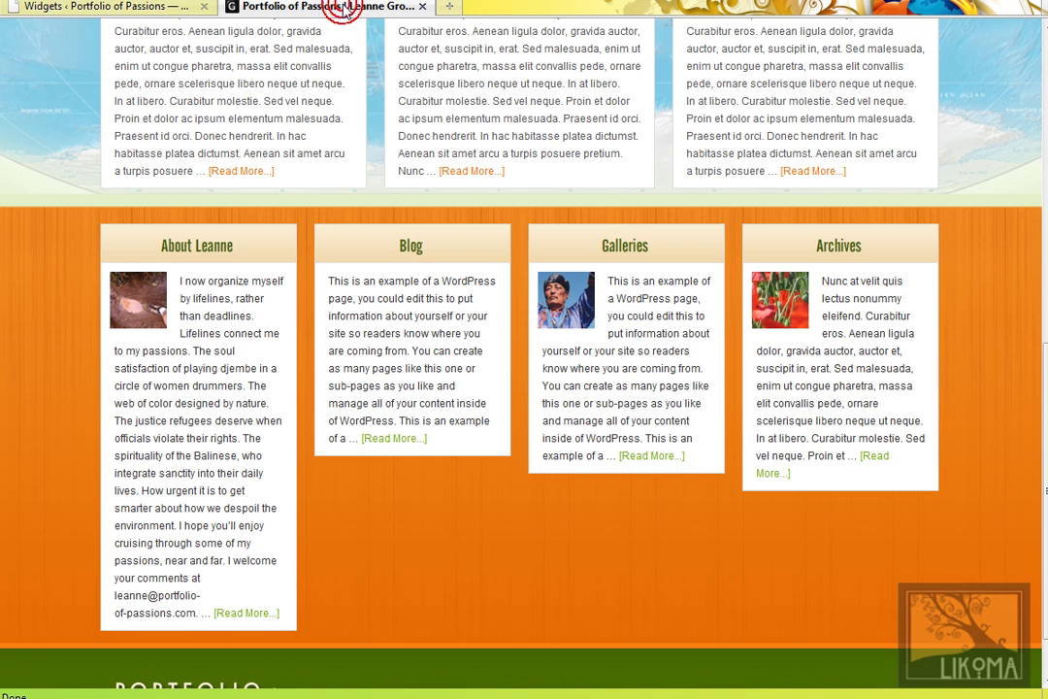
pyautogui.scroll(3, 299, 321)
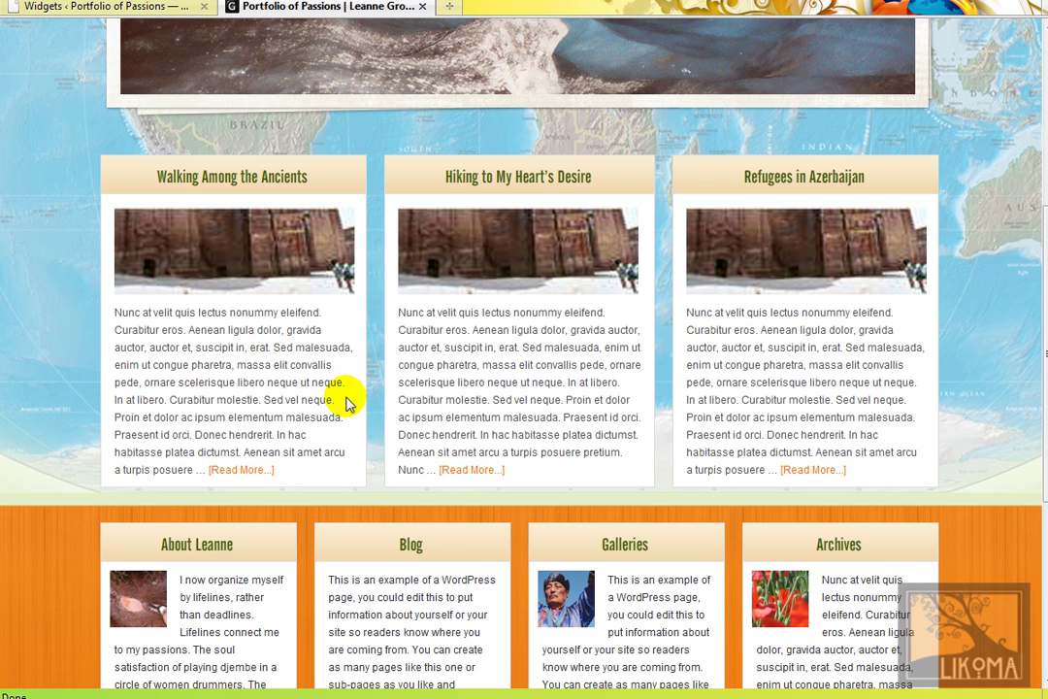
pyautogui.click(248, 473)
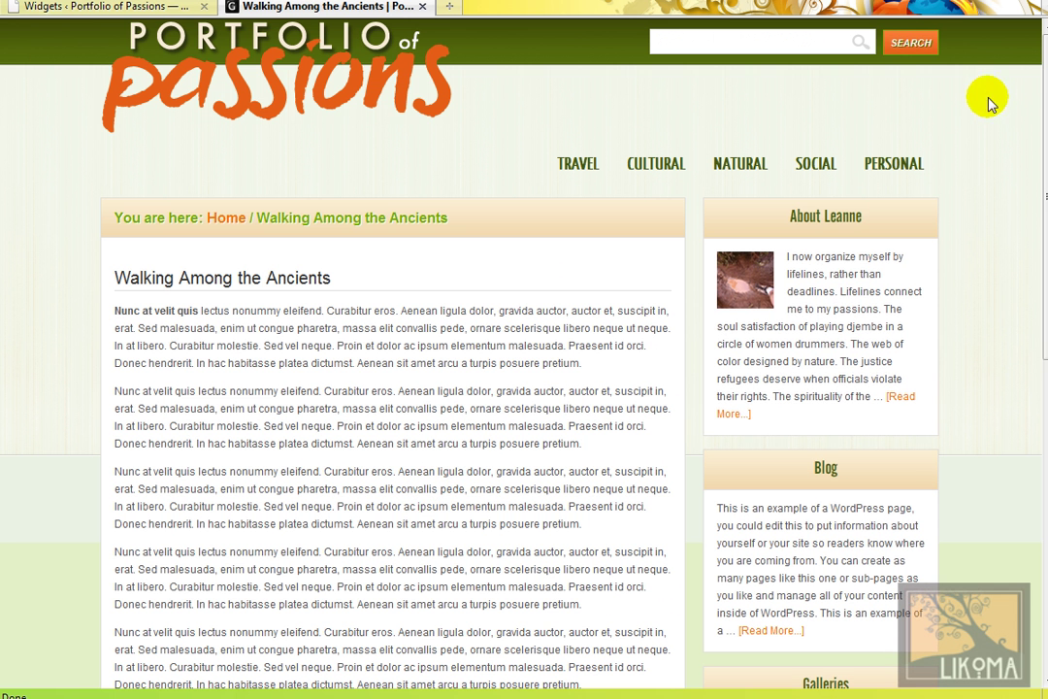
pyautogui.scroll(-2, 1028, 194)
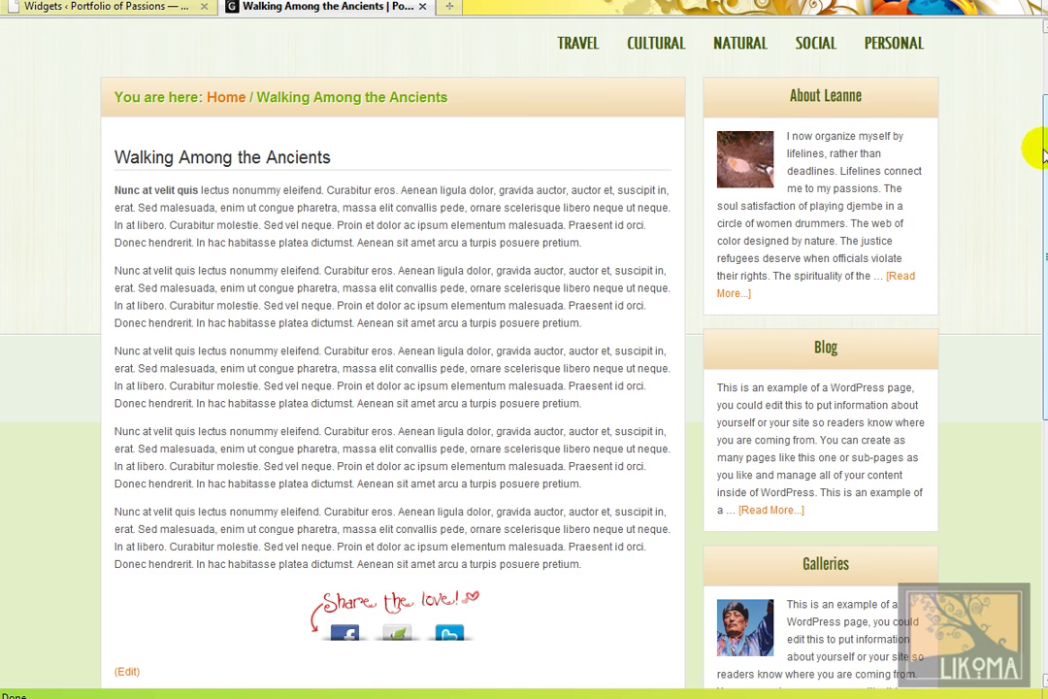
pyautogui.scroll(-6, 1038, 155)
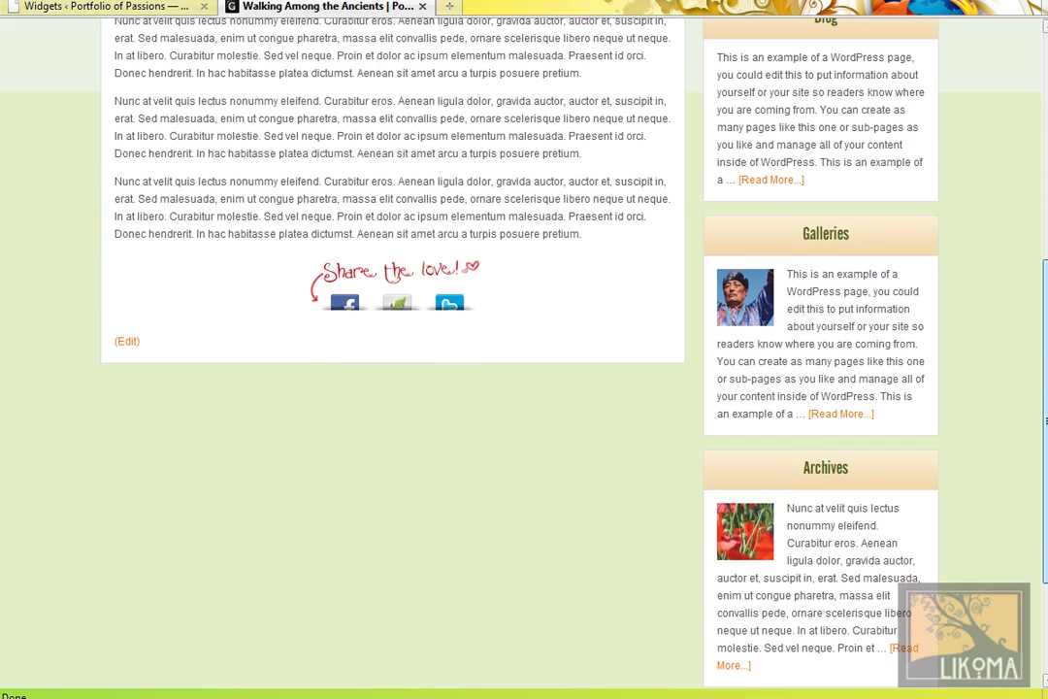
pyautogui.scroll(5, 524, 349)
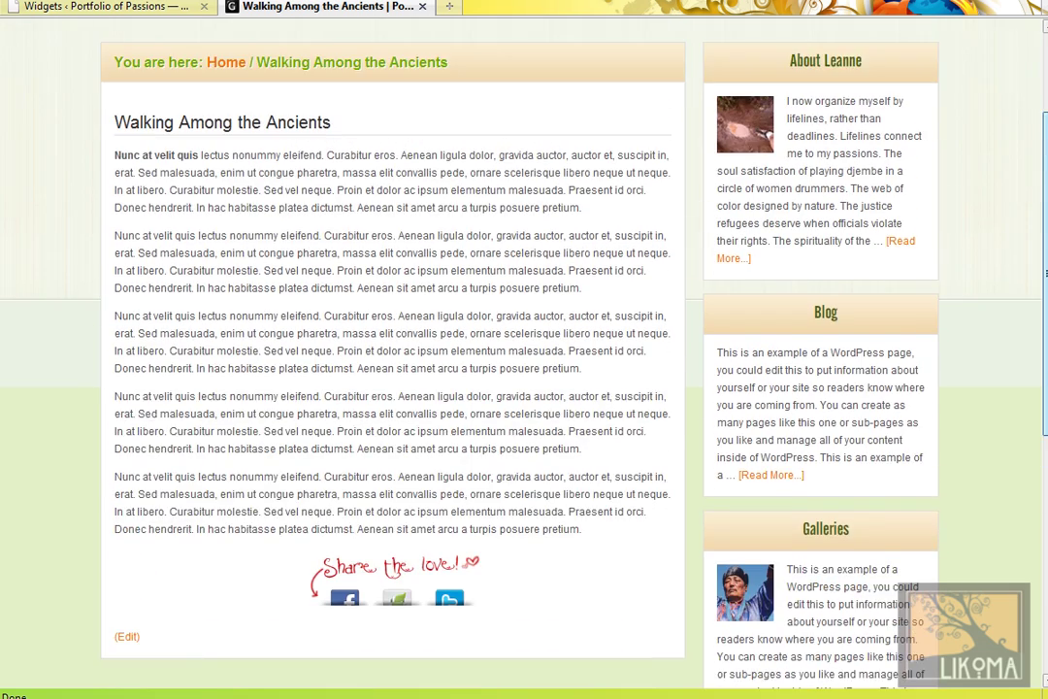
pyautogui.scroll(-7, 524, 349)
pyautogui.scroll(3, 524, 350)
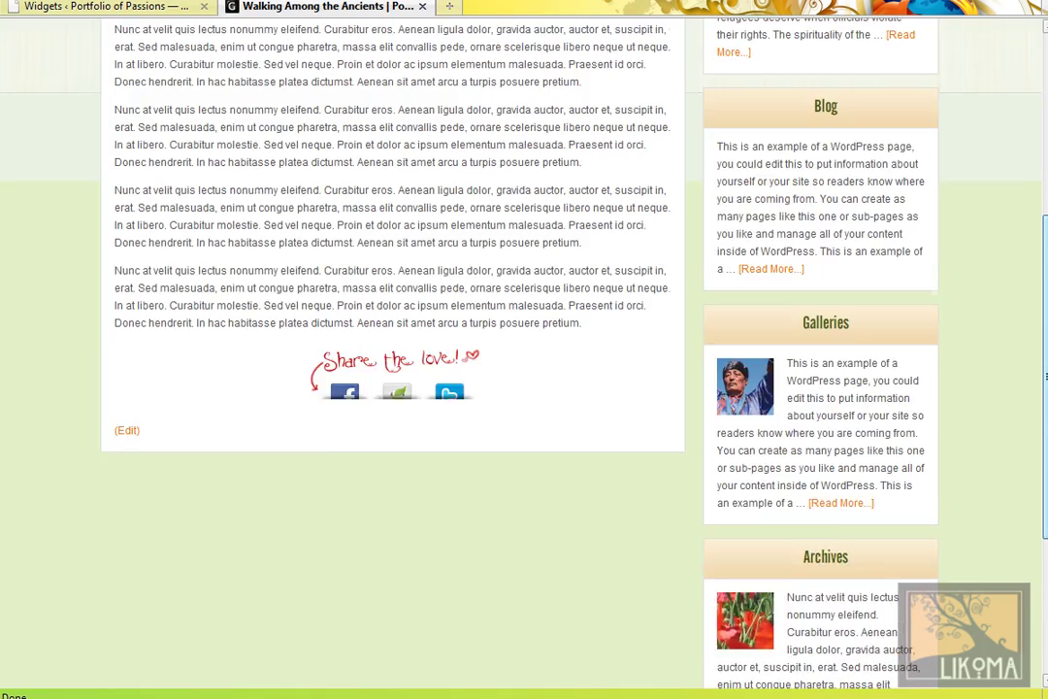
pyautogui.scroll(6, 437, 350)
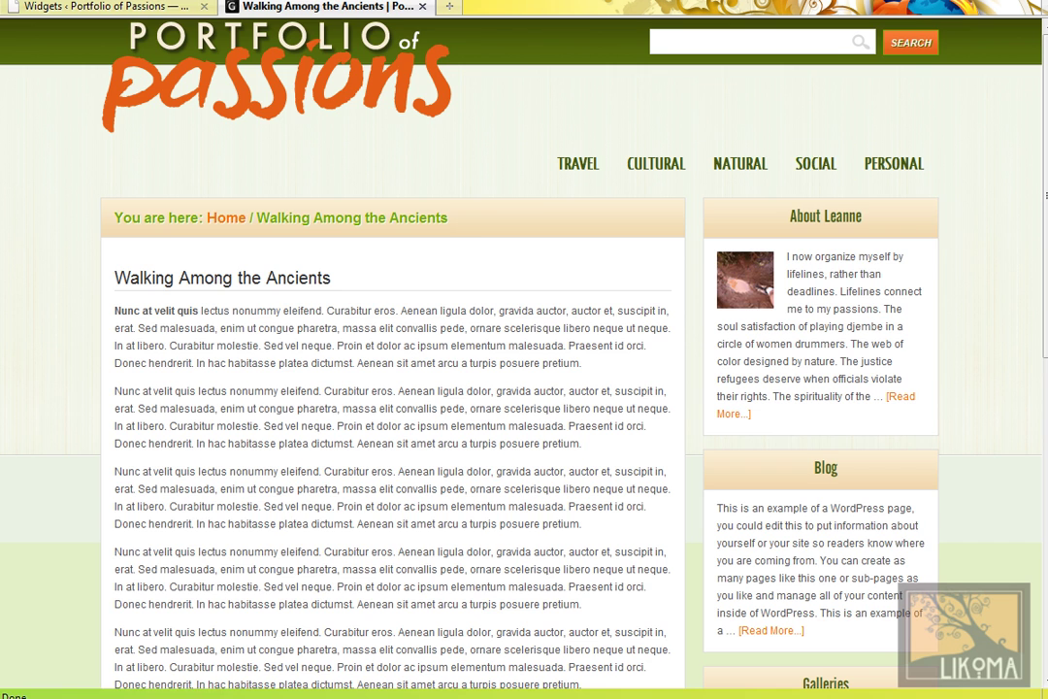
# Step: Return to the Widgets page, review the settings of the Primary Sidebar's first Featured Page widget and close it
pyautogui.hotkey('ctrl', 'Tab')
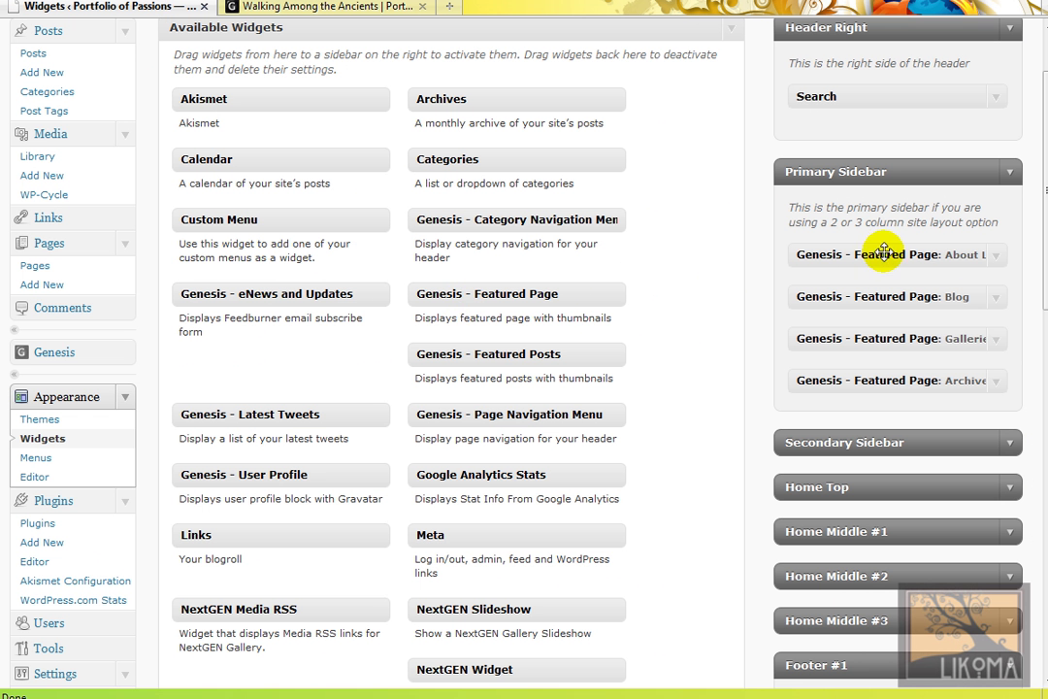
pyautogui.click(1001, 265)
pyautogui.scroll(-4, 1029, 271)
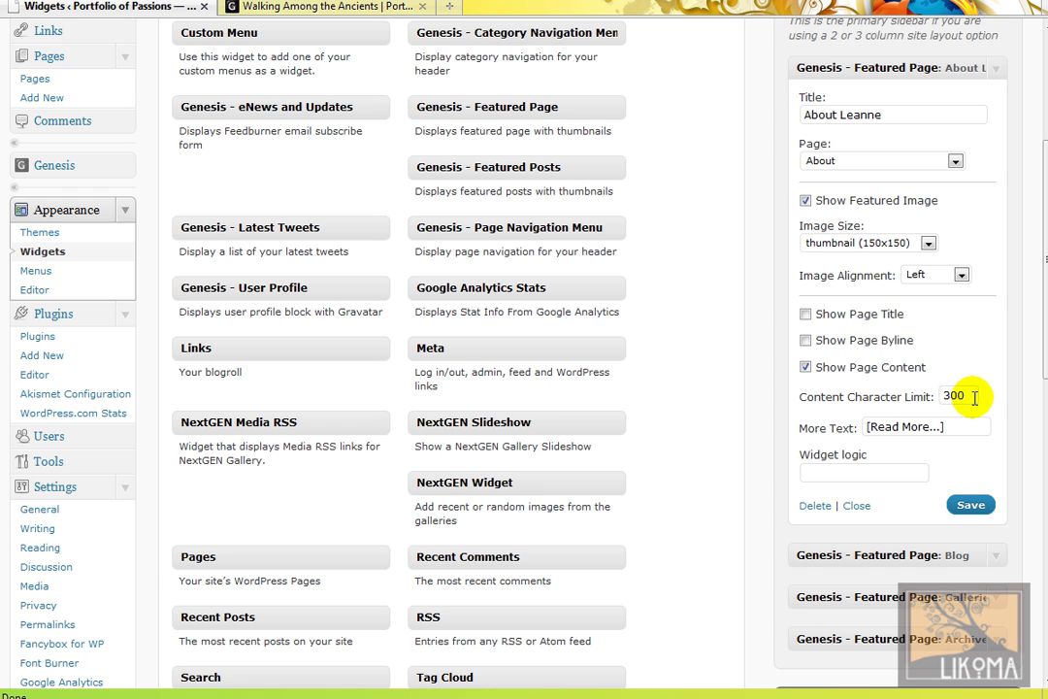
pyautogui.click(857, 506)
# Step: Return to the live home page, look through it down to the footer boxes and open the full About page
pyautogui.click(323, 7)
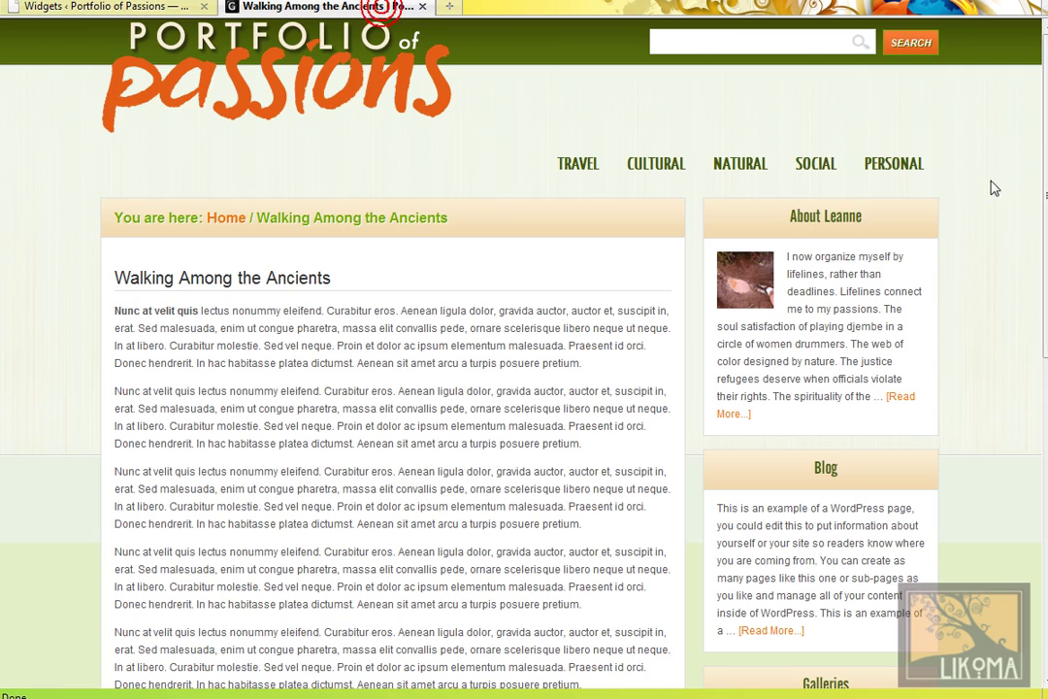
pyautogui.moveTo(1045, 83)
pyautogui.mouseDown()
pyautogui.moveTo(1046, 250)
pyautogui.moveTo(1046, 85)
pyautogui.mouseUp()
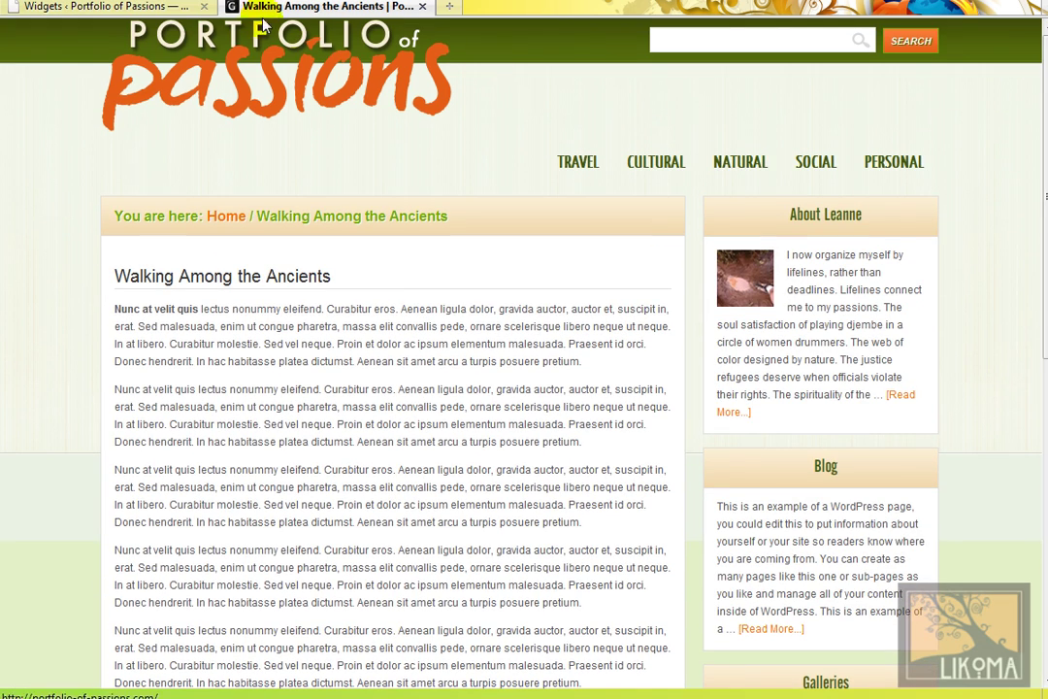
pyautogui.click(238, 50)
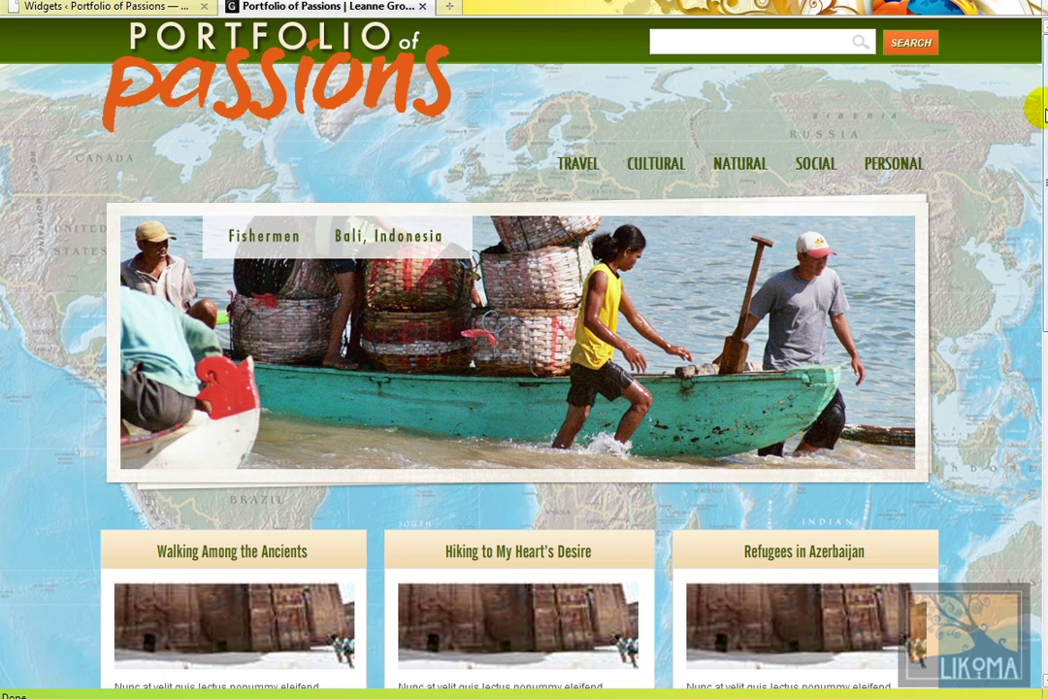
pyautogui.scroll(-10, 1037, 111)
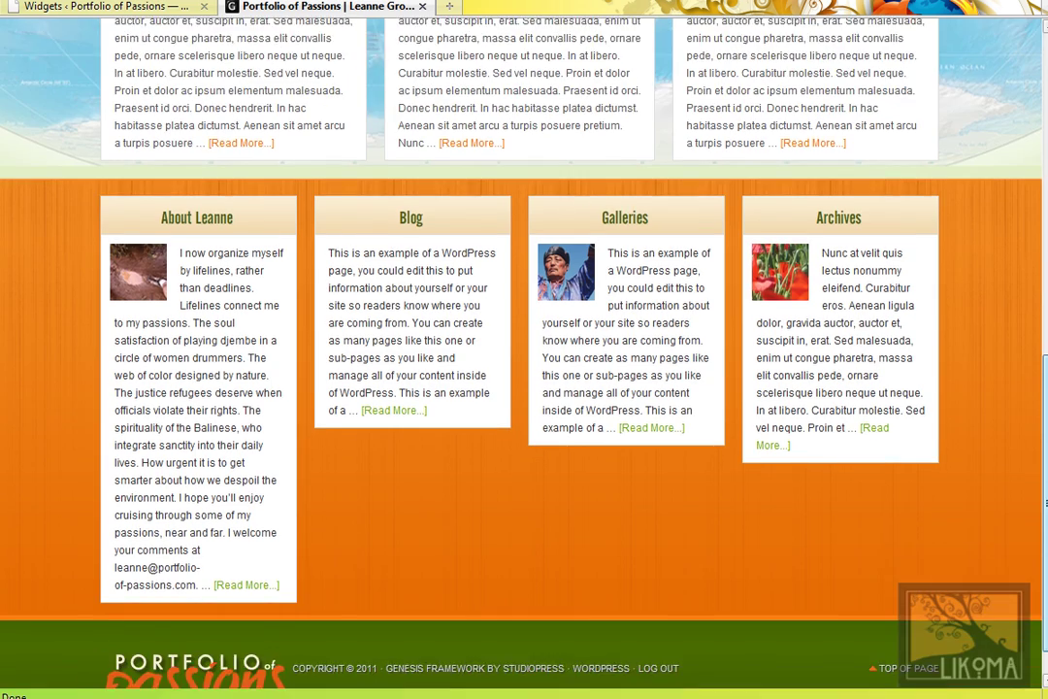
pyautogui.press('Home')
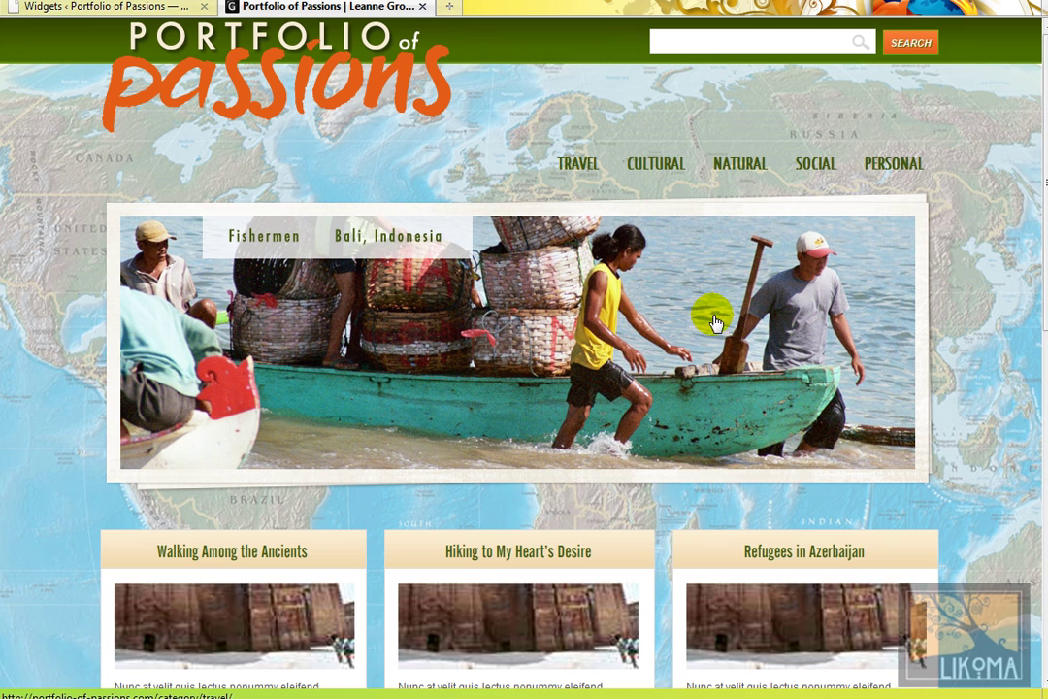
pyautogui.scroll(-5, 689, 389)
pyautogui.scroll(-5, 670, 435)
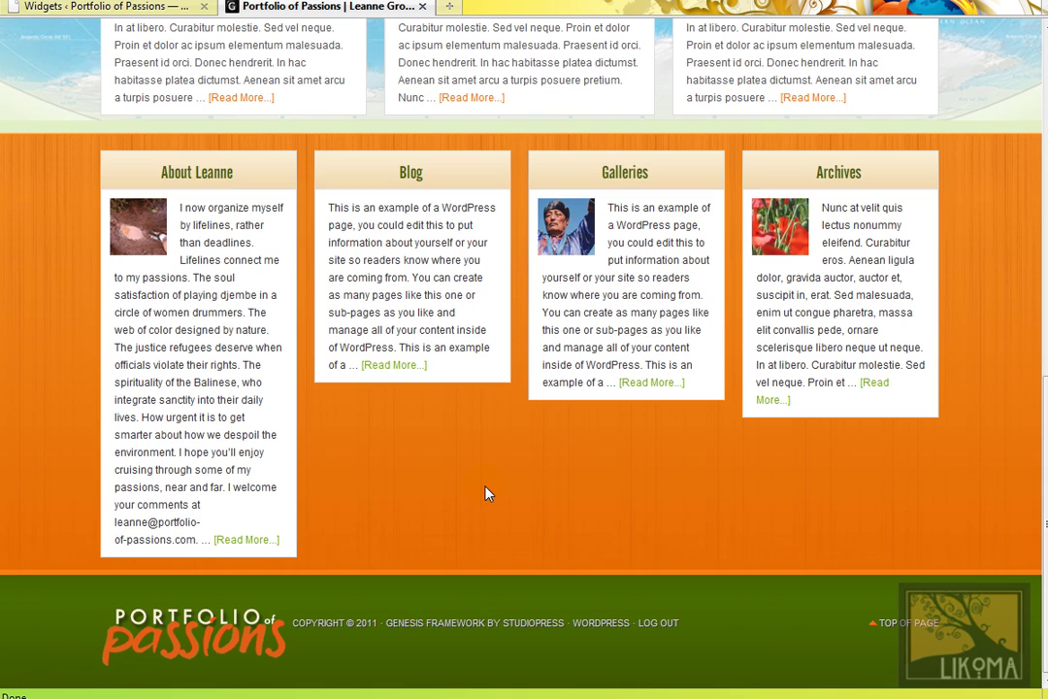
pyautogui.click(247, 542)
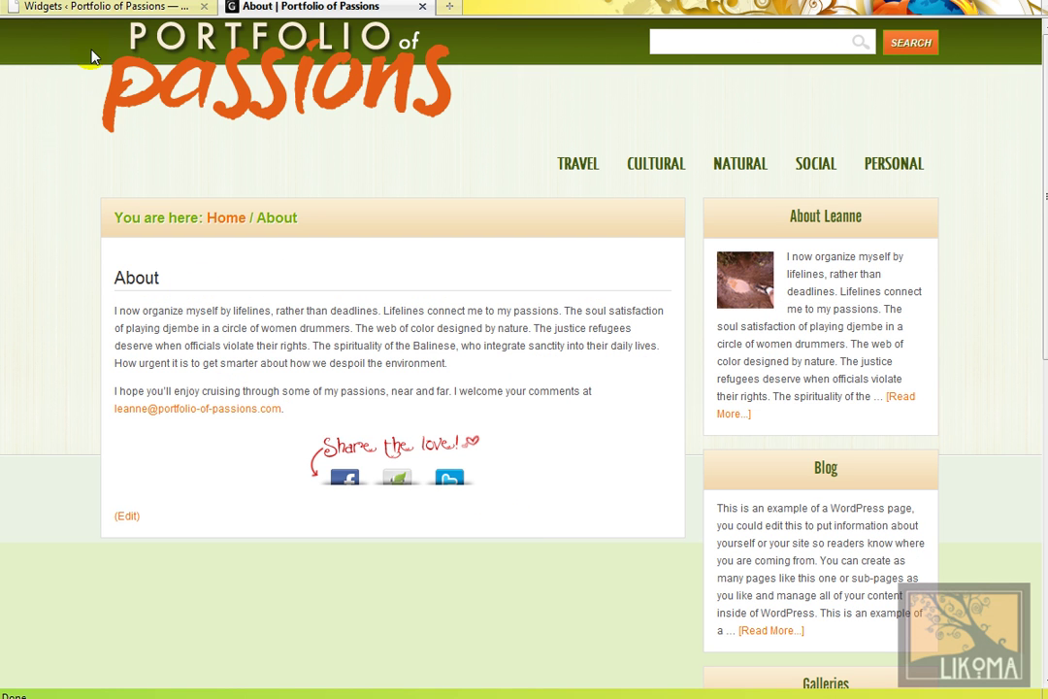
# Step: Return to the WordPress admin, list the site's pages and open the About page for editing
pyautogui.click(90, 7)
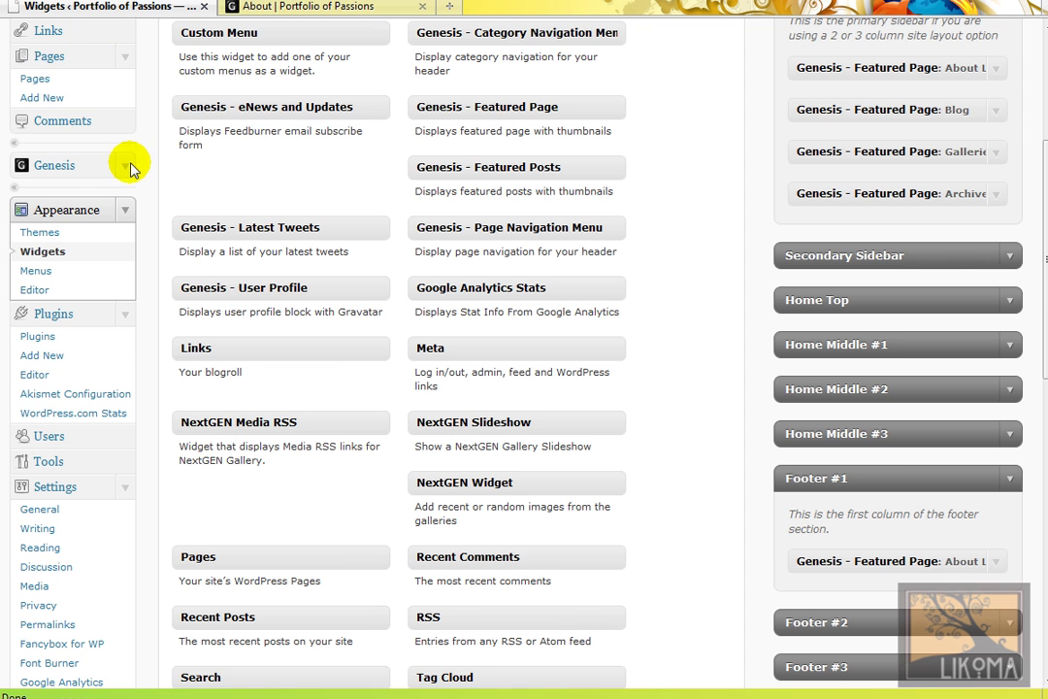
pyautogui.scroll(5, 105, 60)
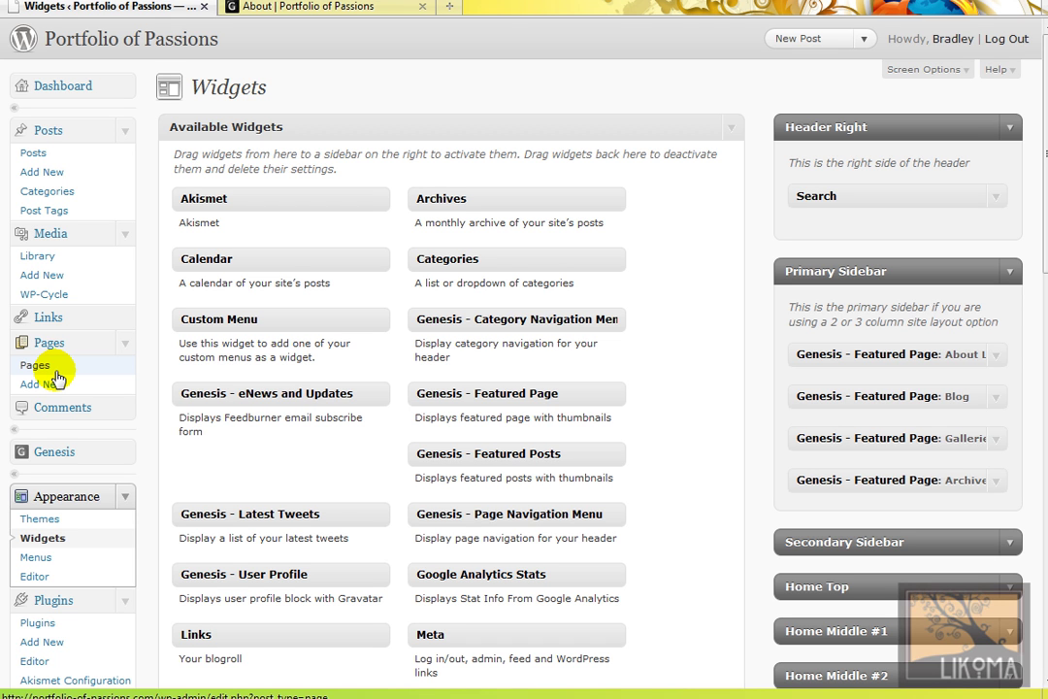
pyautogui.click(55, 372)
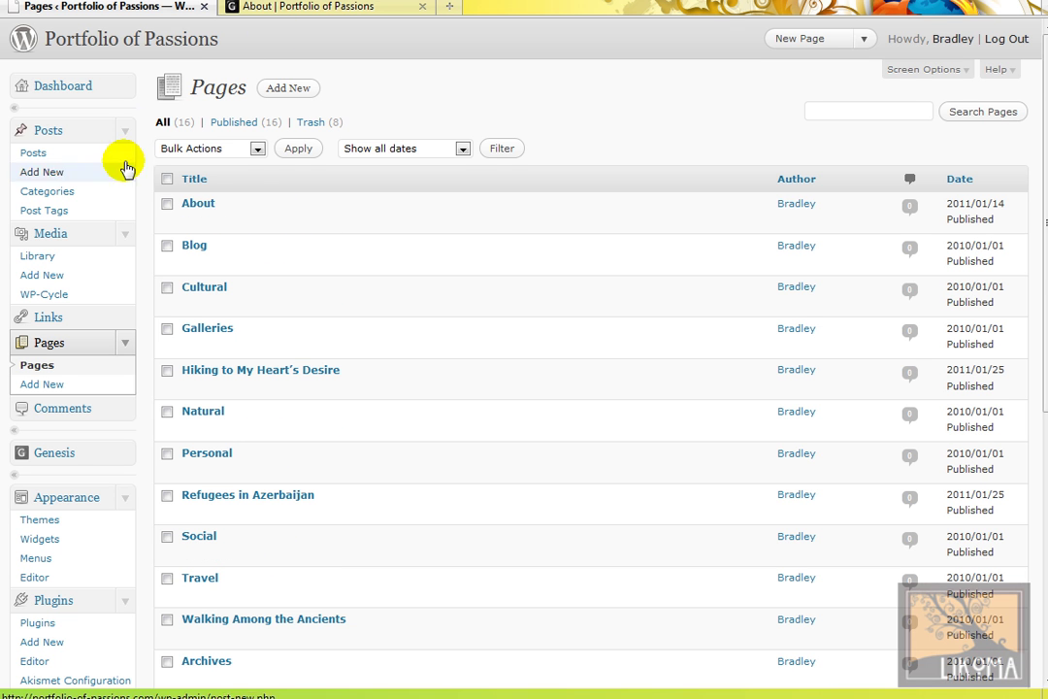
pyautogui.scroll(-5, 211, 374)
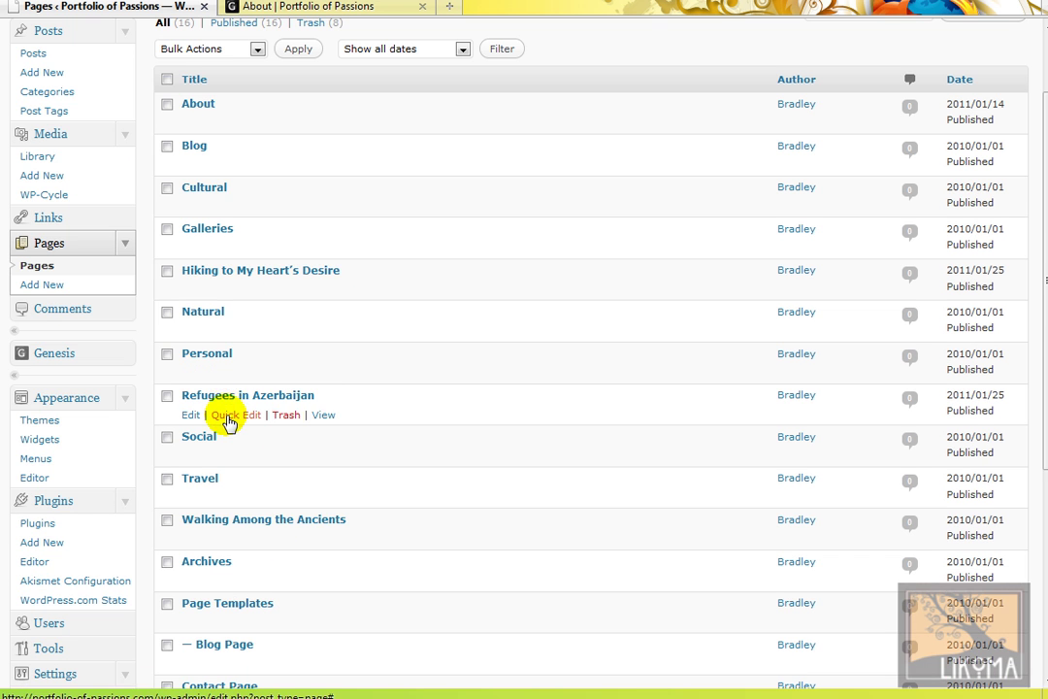
pyautogui.scroll(5, 226, 423)
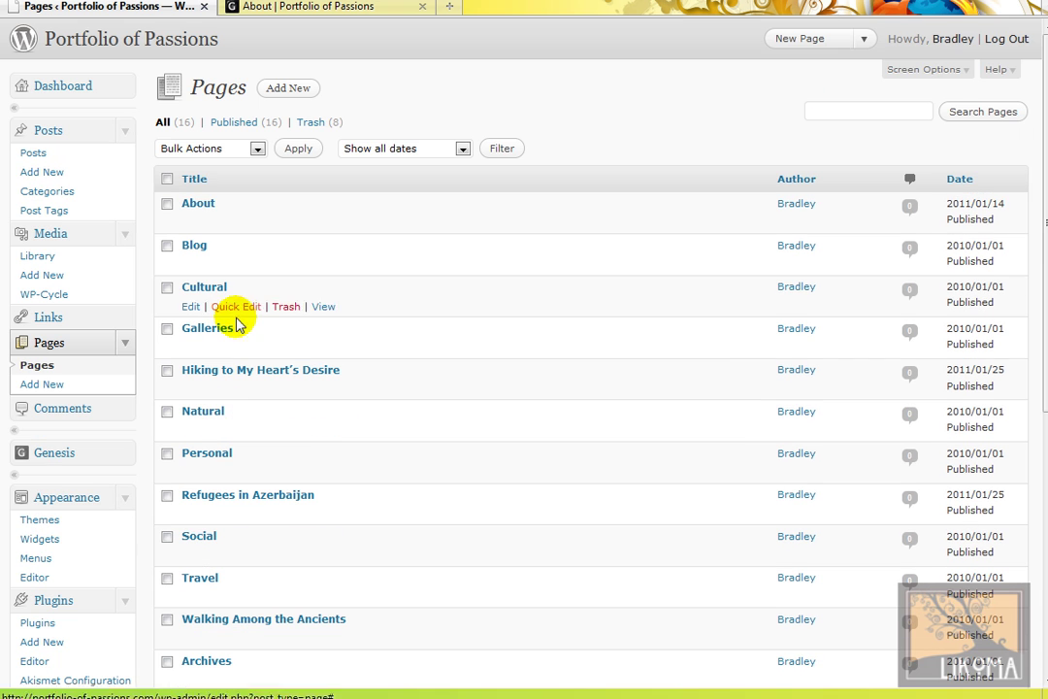
pyautogui.click(206, 205)
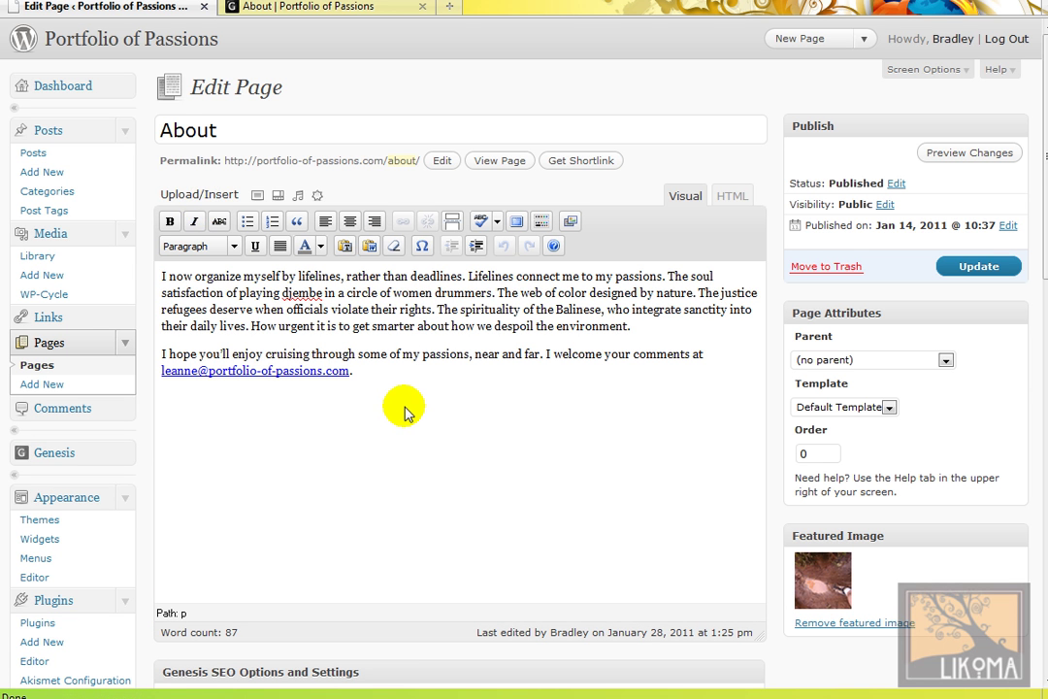
# Step: Add the site owner's first name to the About page's title, check the live page and update the edited page
pyautogui.click(249, 129)
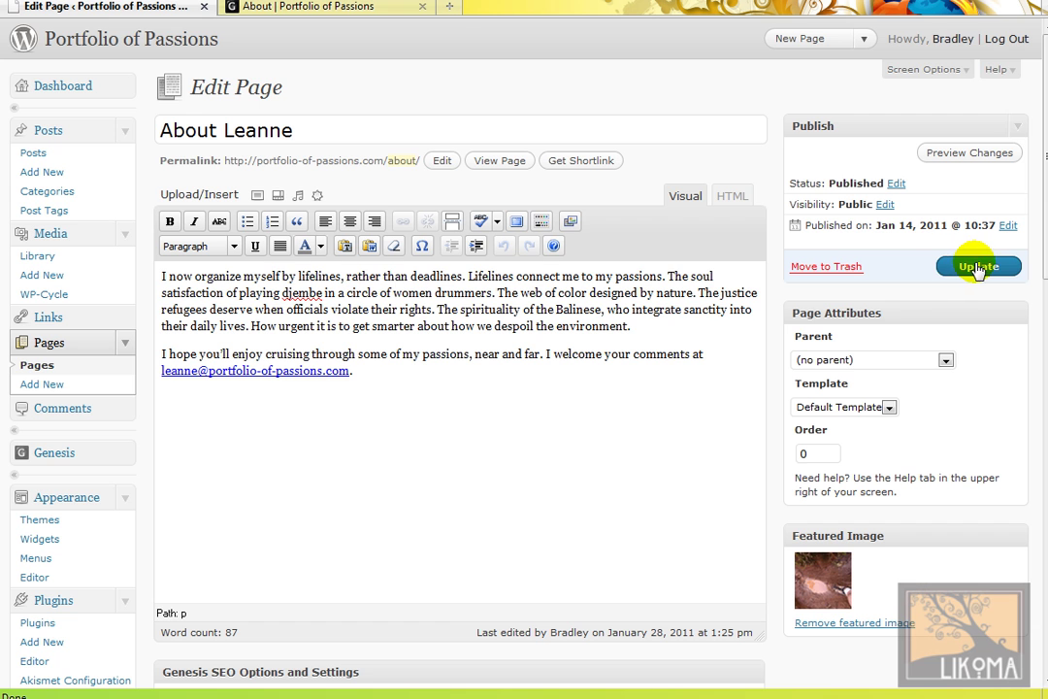
pyautogui.click(330, 8)
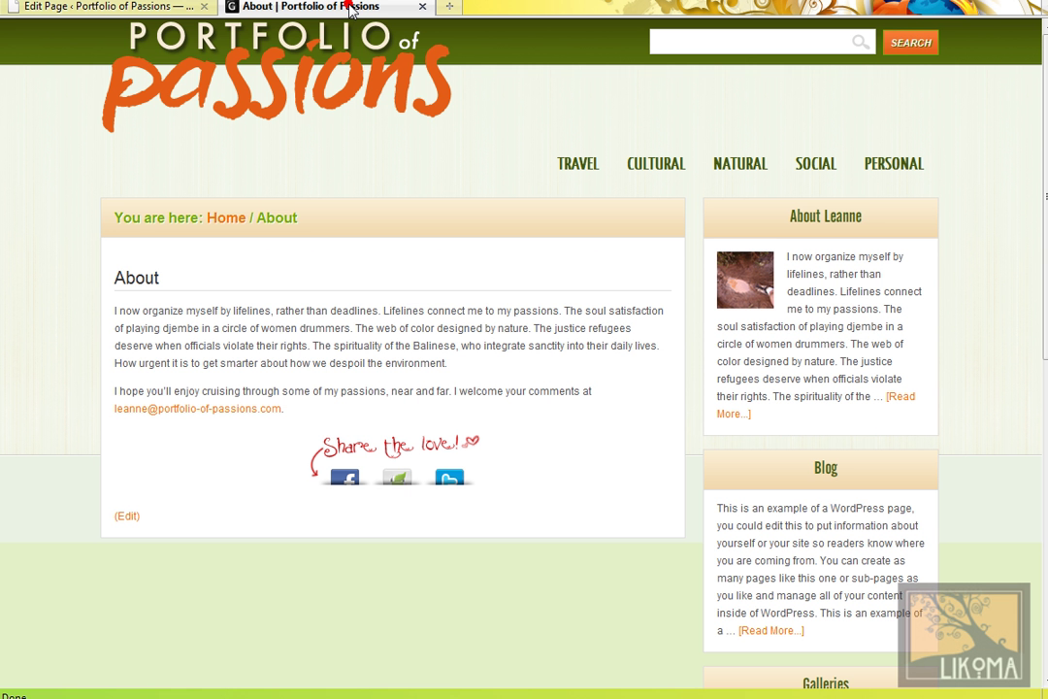
pyautogui.click(129, 12)
pyautogui.click(968, 266)
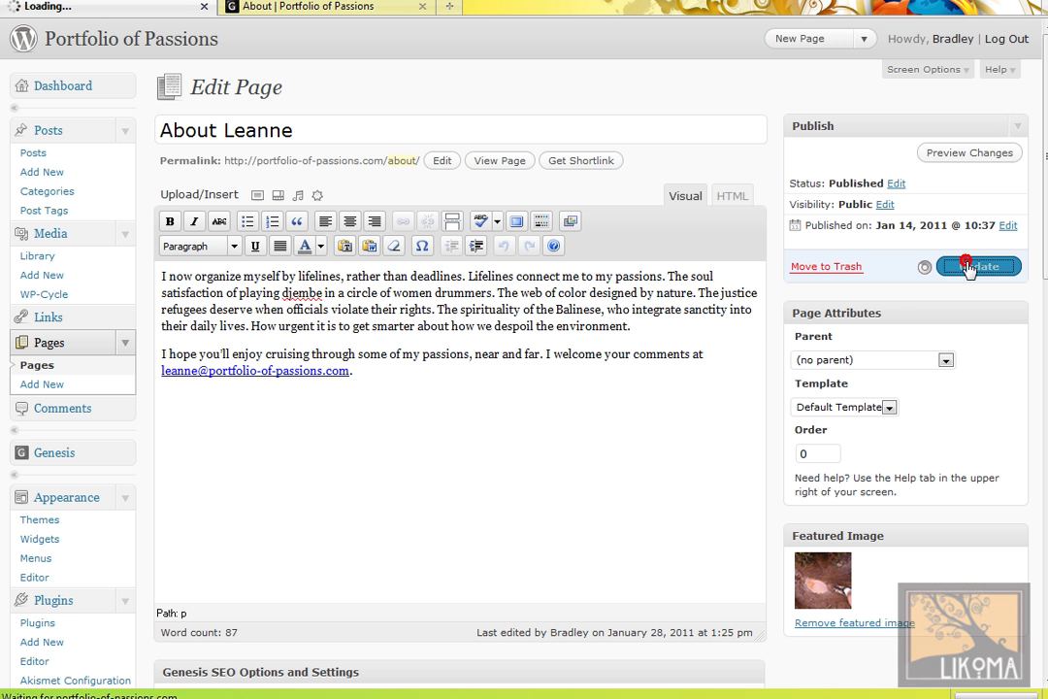
# Step: Check the new title on the reloaded live About page, return to its editor and look through the paragraph format options
pyautogui.click(333, 11)
pyautogui.press('F5')
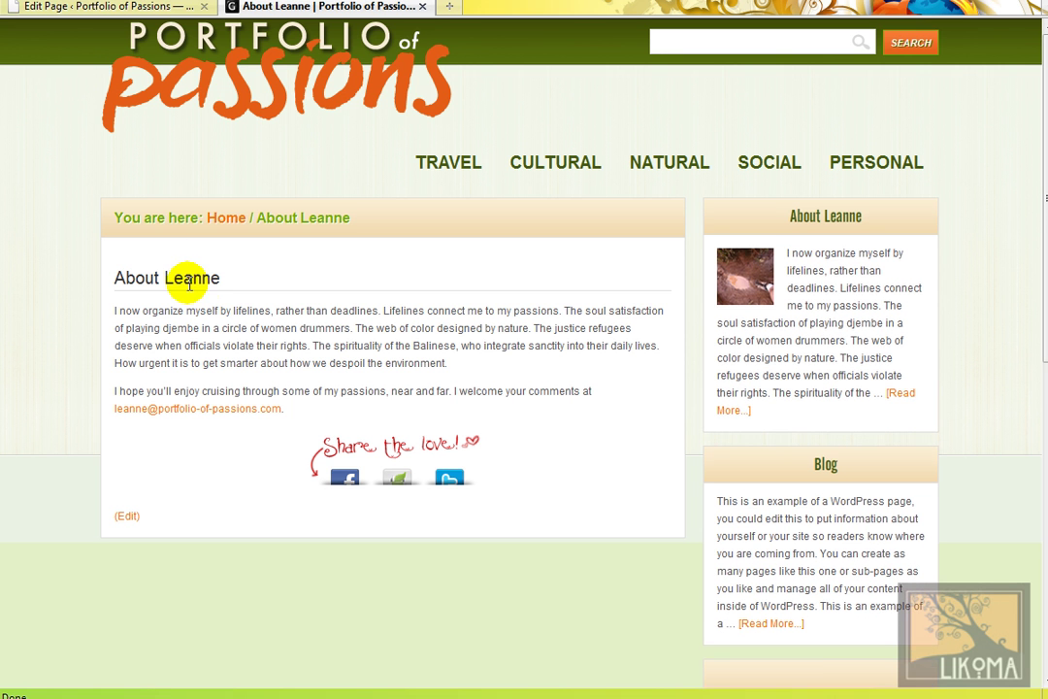
pyautogui.click(113, 8)
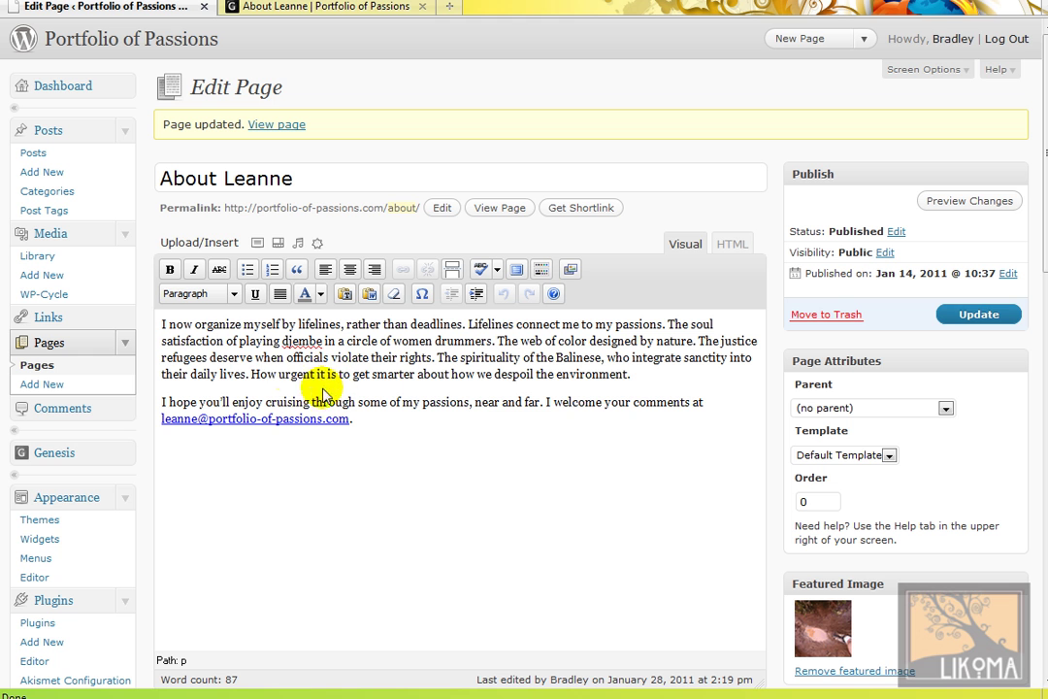
pyautogui.click(237, 299)
pyautogui.scroll(-2, 258, 374)
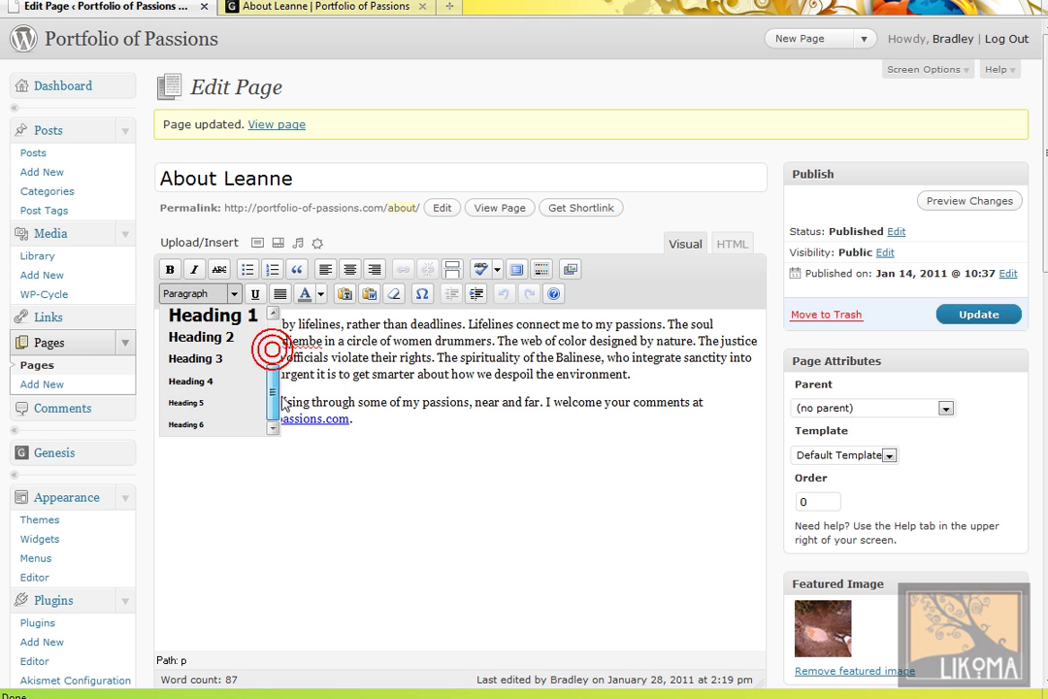
pyautogui.click(321, 373)
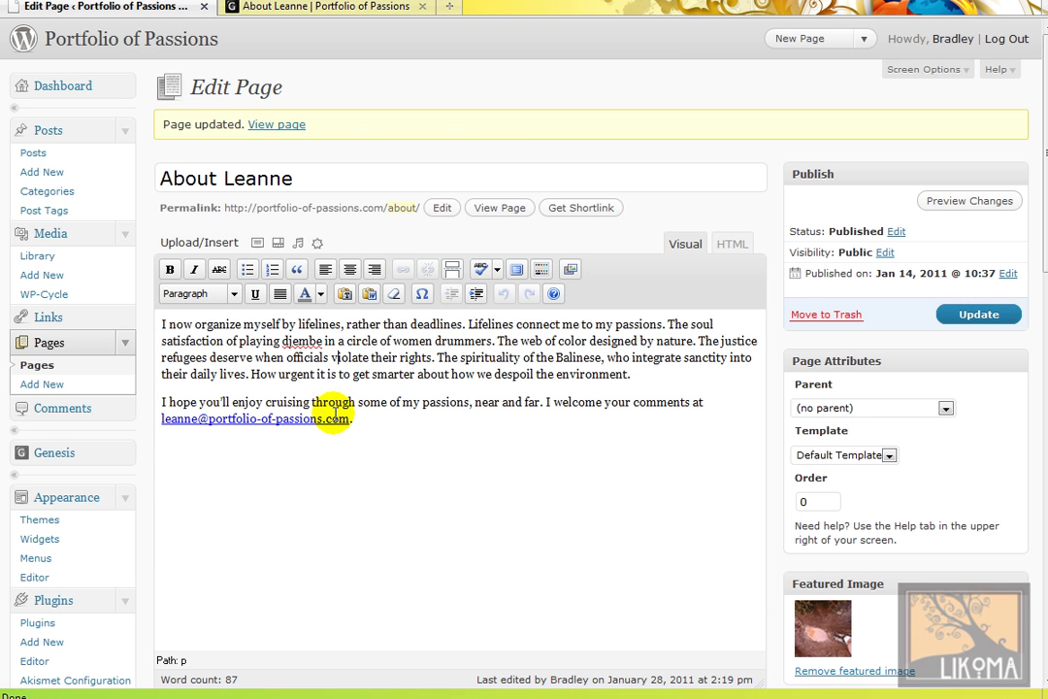
# Step: Upload the image DSC03718_300x250 from the computer for insertion at the start of the About page's first paragraph
pyautogui.click(160, 322)
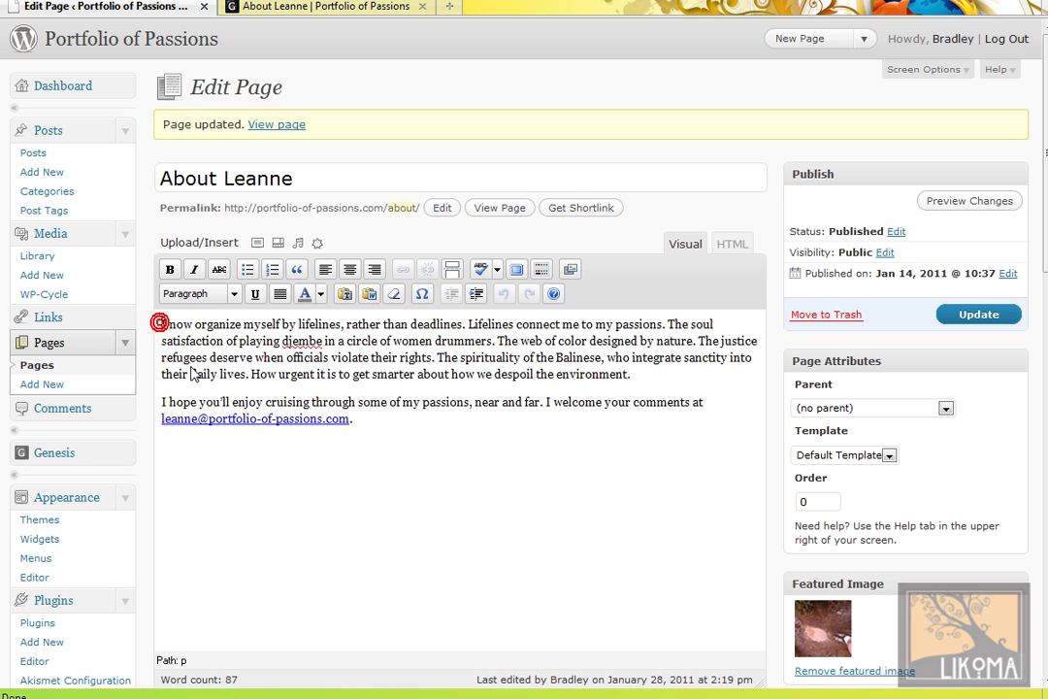
pyautogui.click(257, 244)
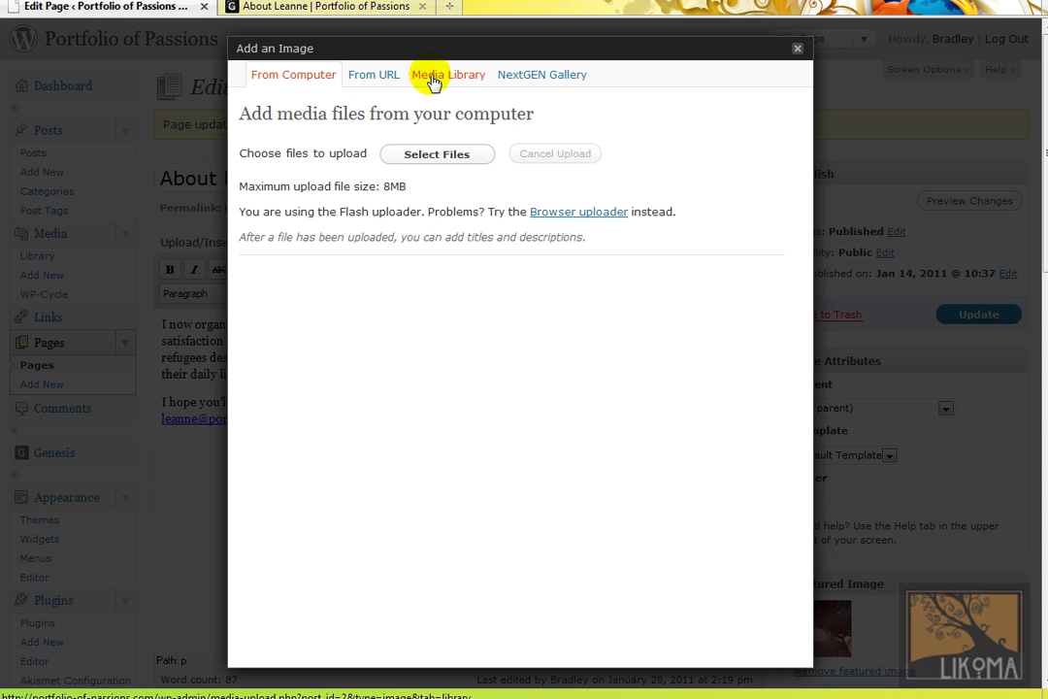
pyautogui.click(449, 158)
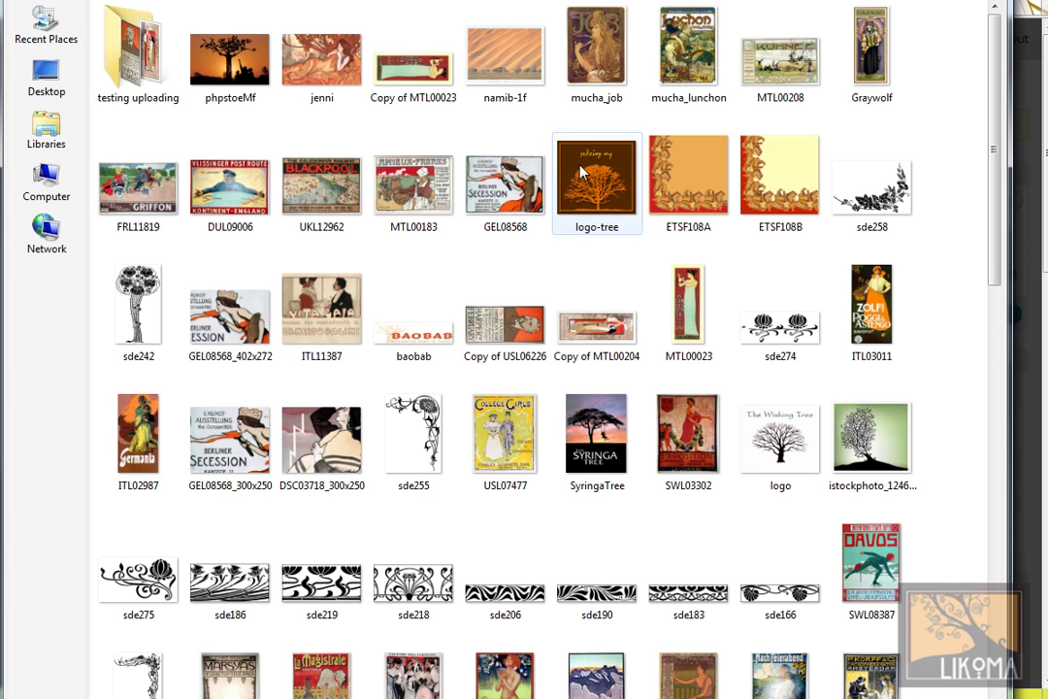
pyautogui.doubleClick(318, 435)
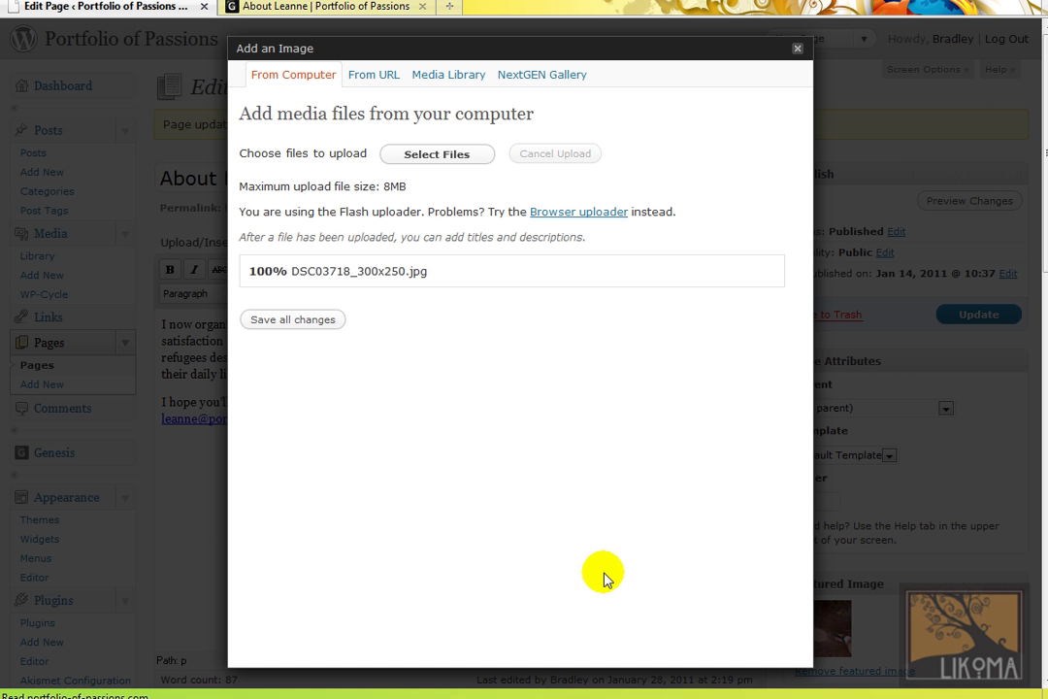
# Step: Title the uploaded image "Woman in Distress", clear its link, align it left at Thumbnail size and insert it into the page
pyautogui.scroll(-3, 604, 573)
pyautogui.moveTo(507, 276); pyautogui.dragTo(173, 296)
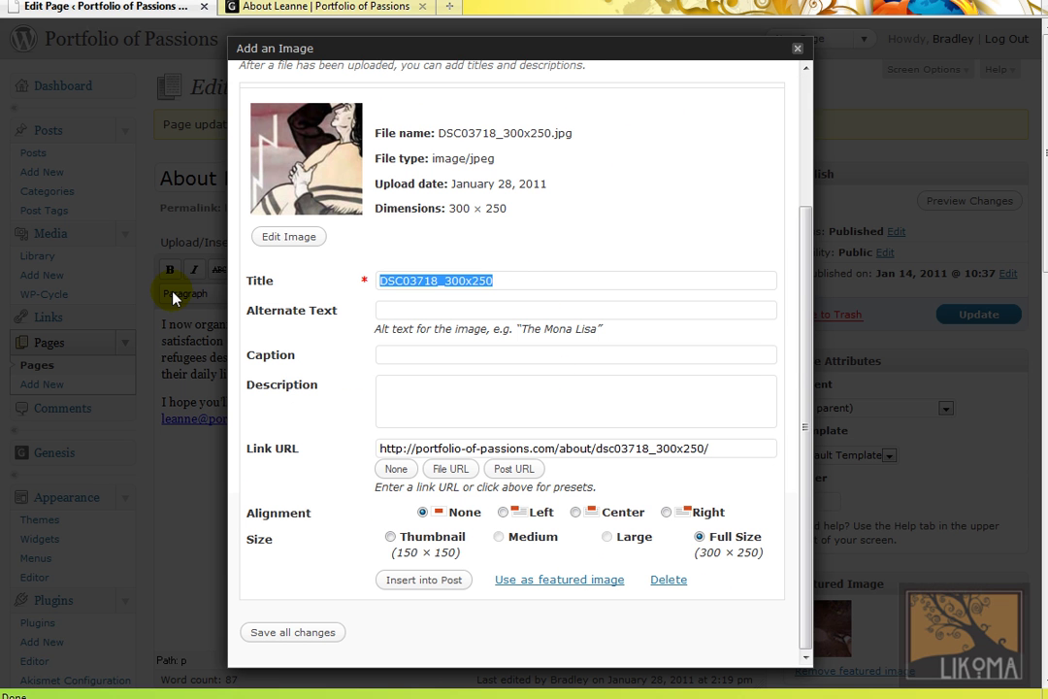
pyautogui.write('Woman in Distress')
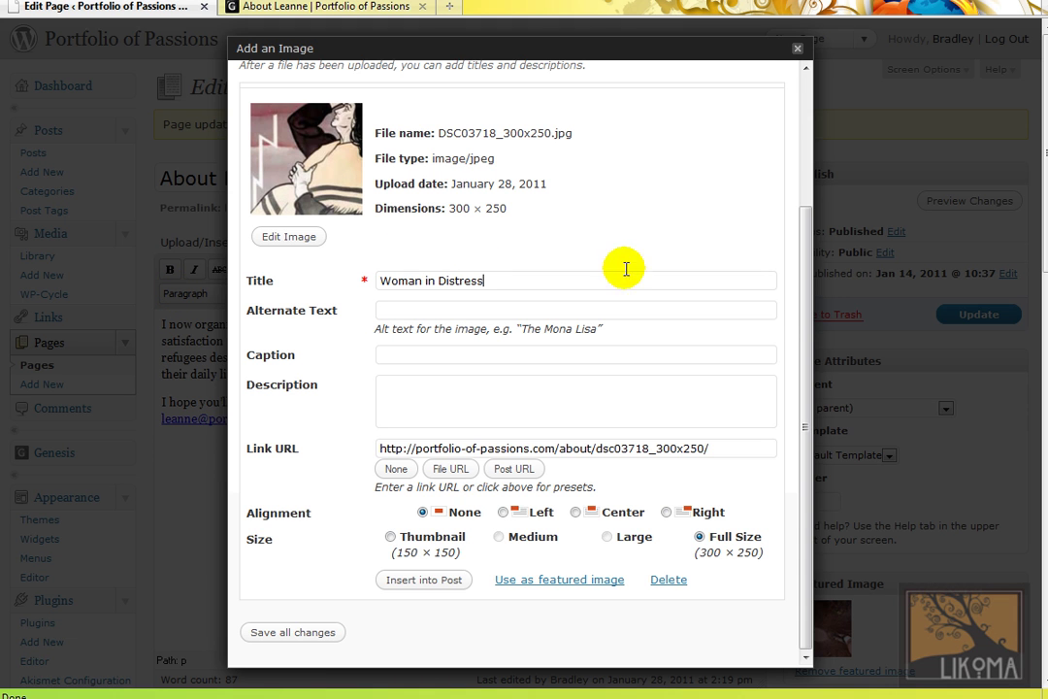
pyautogui.click(805, 306)
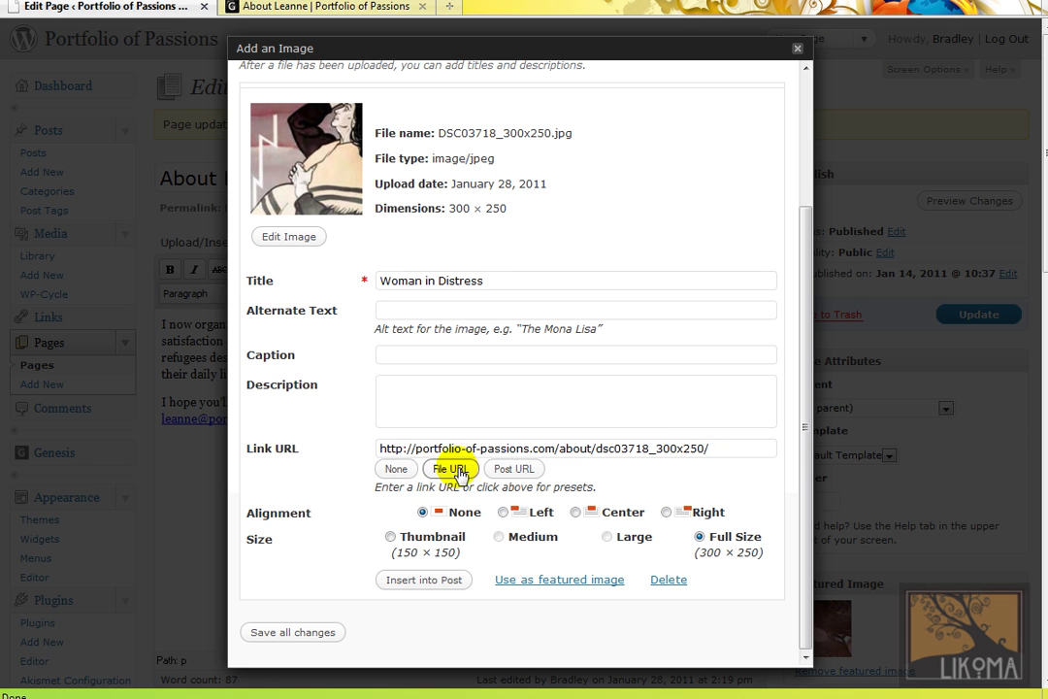
pyautogui.click(396, 469)
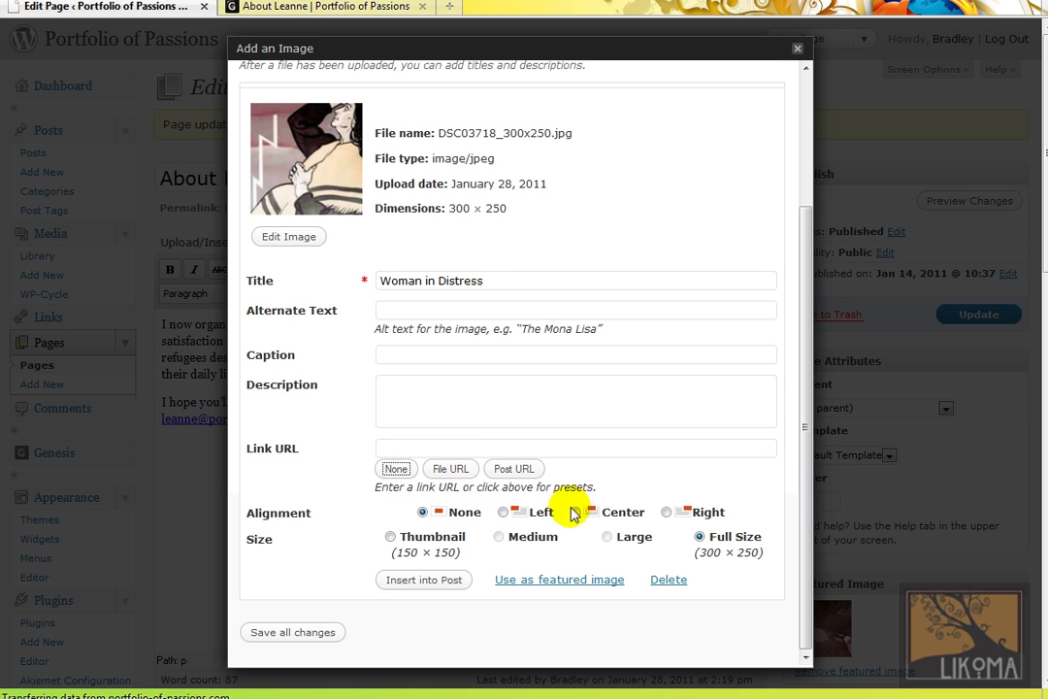
pyautogui.click(504, 513)
pyautogui.click(504, 536)
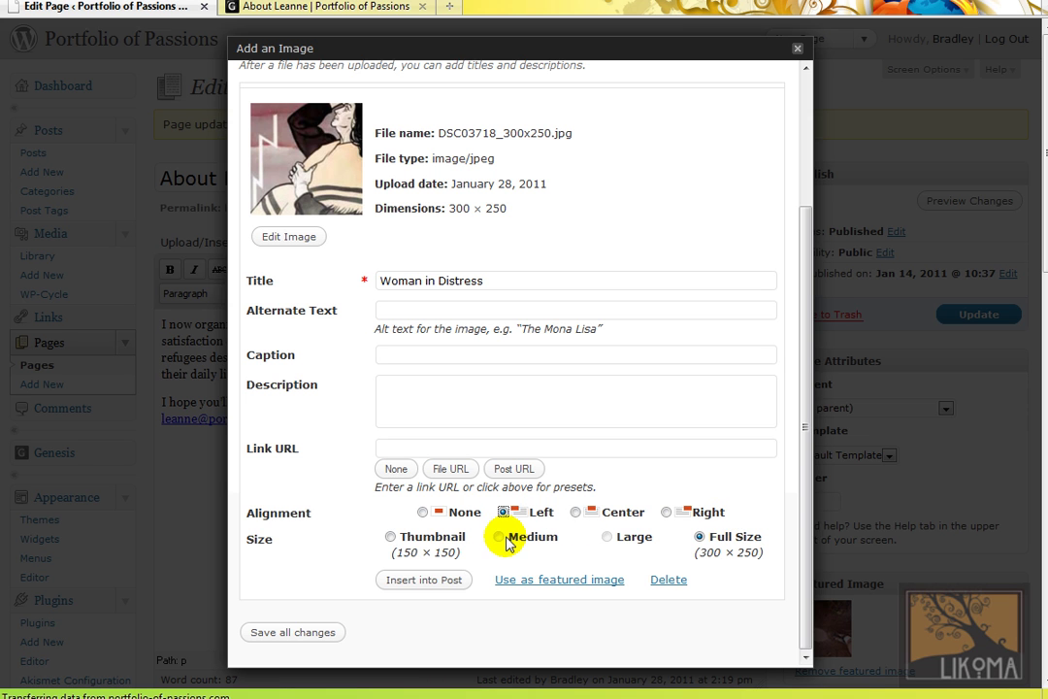
pyautogui.click(391, 537)
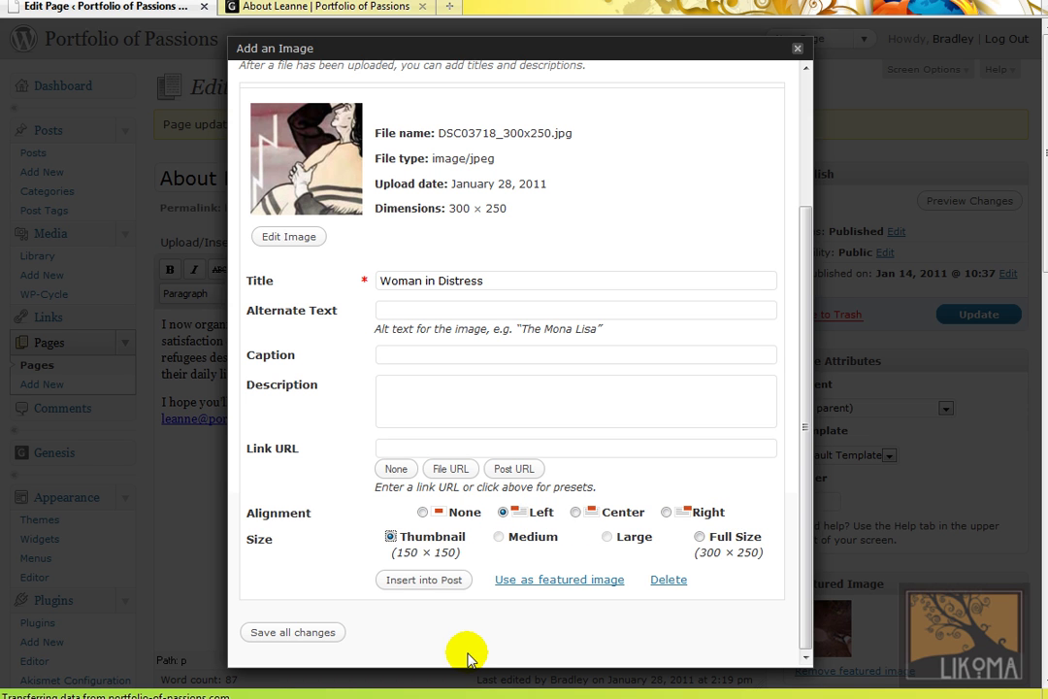
pyautogui.click(428, 580)
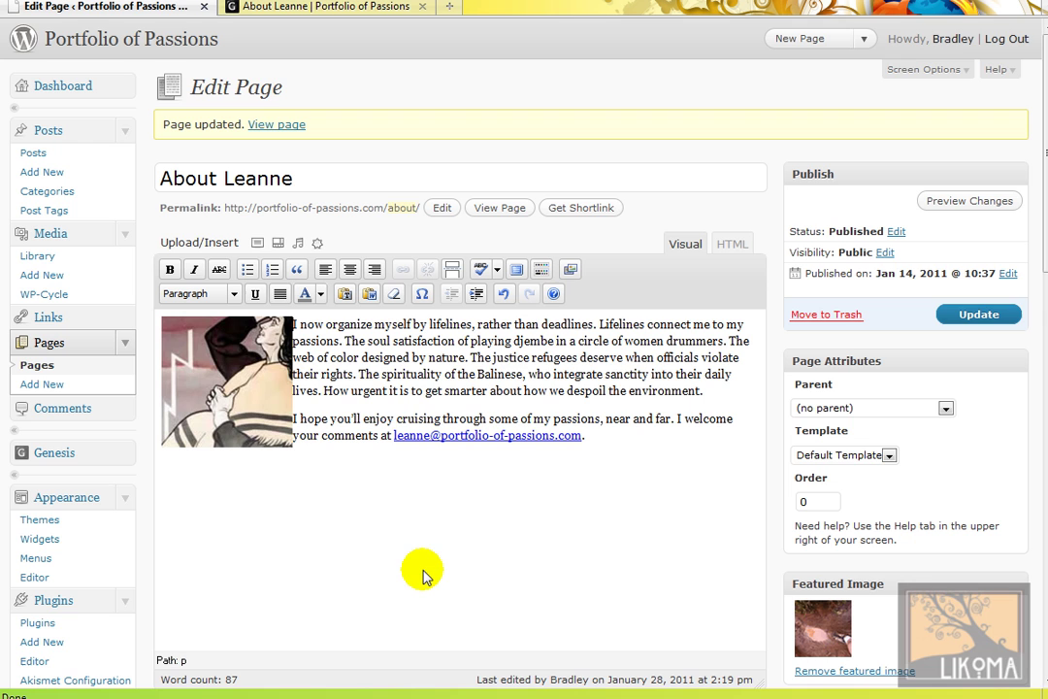
# Step: Update the About page with the inserted image, check it on the reloaded live page and return to the editor
pyautogui.click(973, 313)
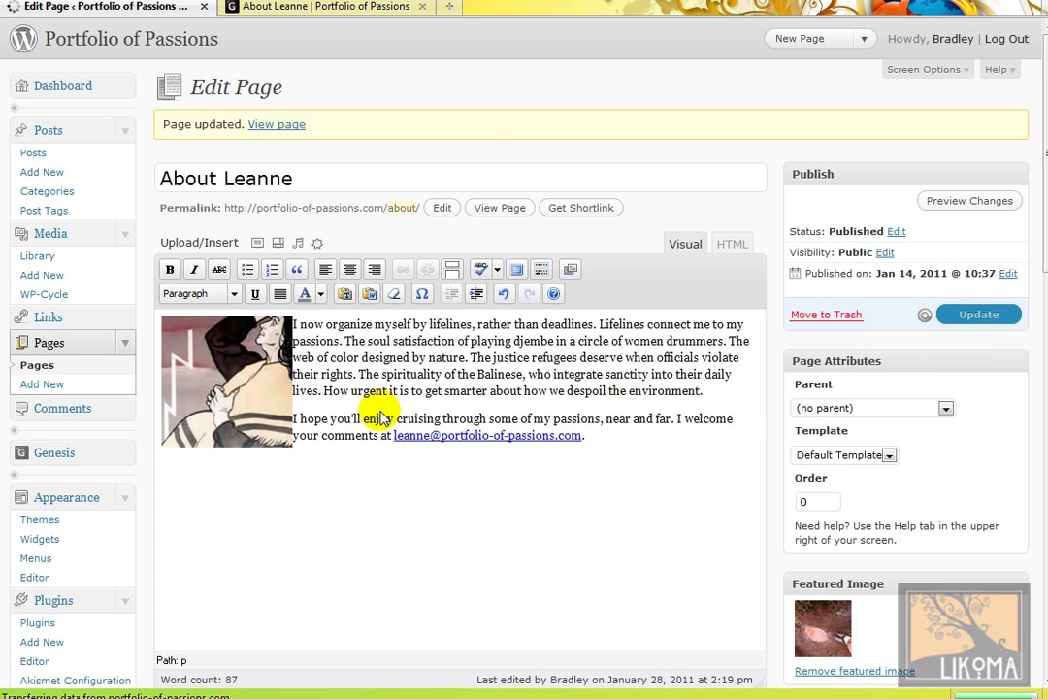
pyautogui.click(369, 12)
pyautogui.press('F5')
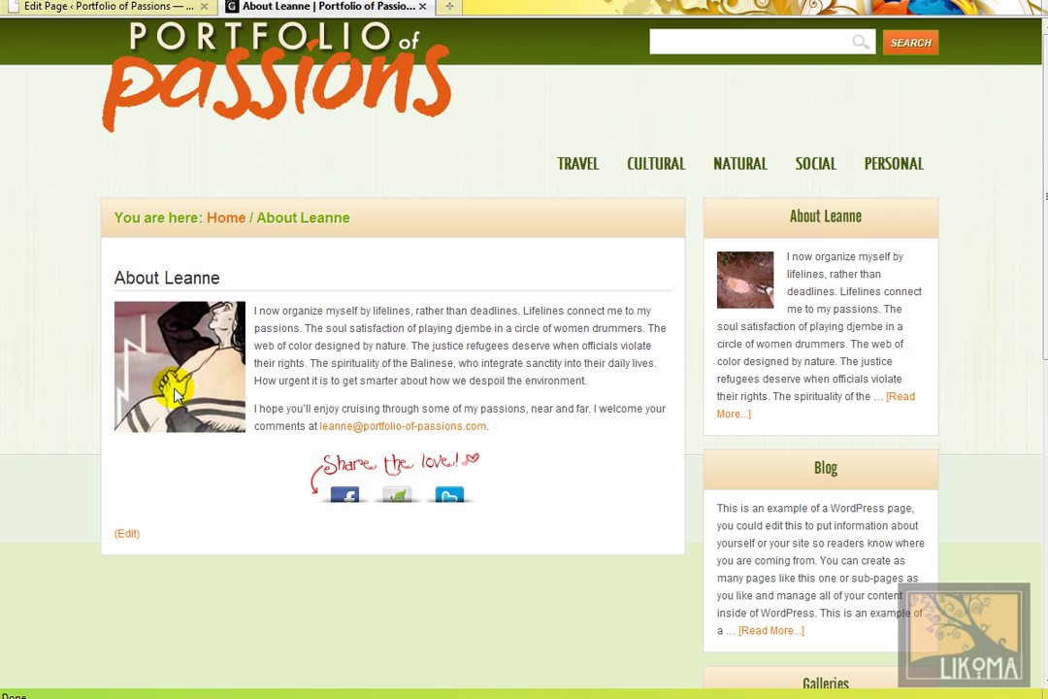
pyautogui.click(118, 7)
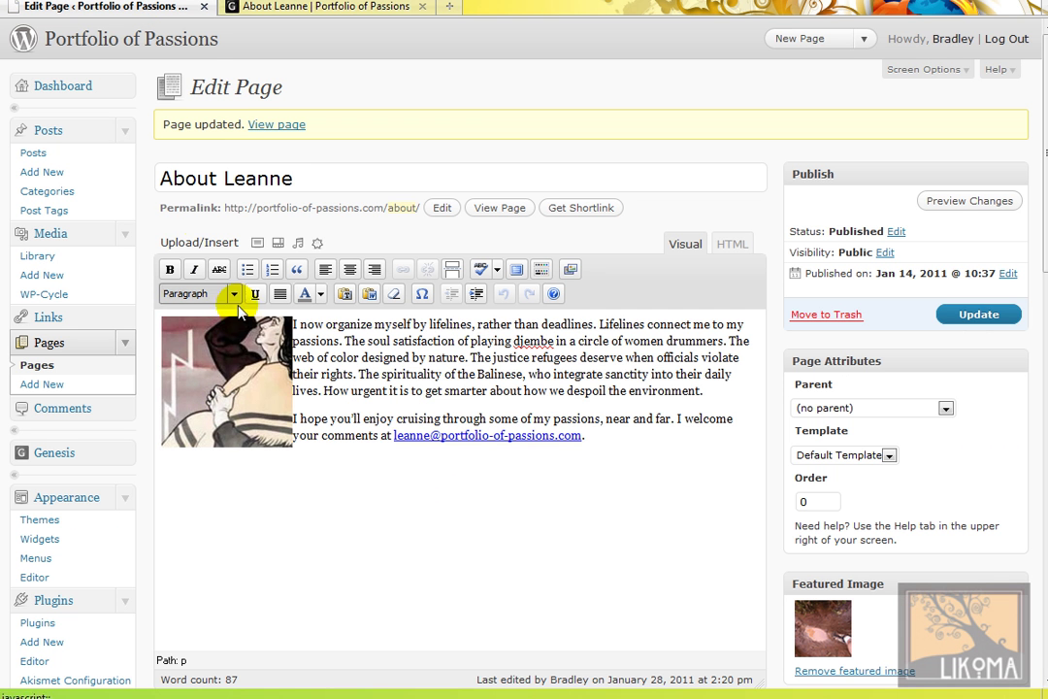
# Step: Delete the inserted image from the About page, update the page and reload the live version to check it
pyautogui.click(219, 328)
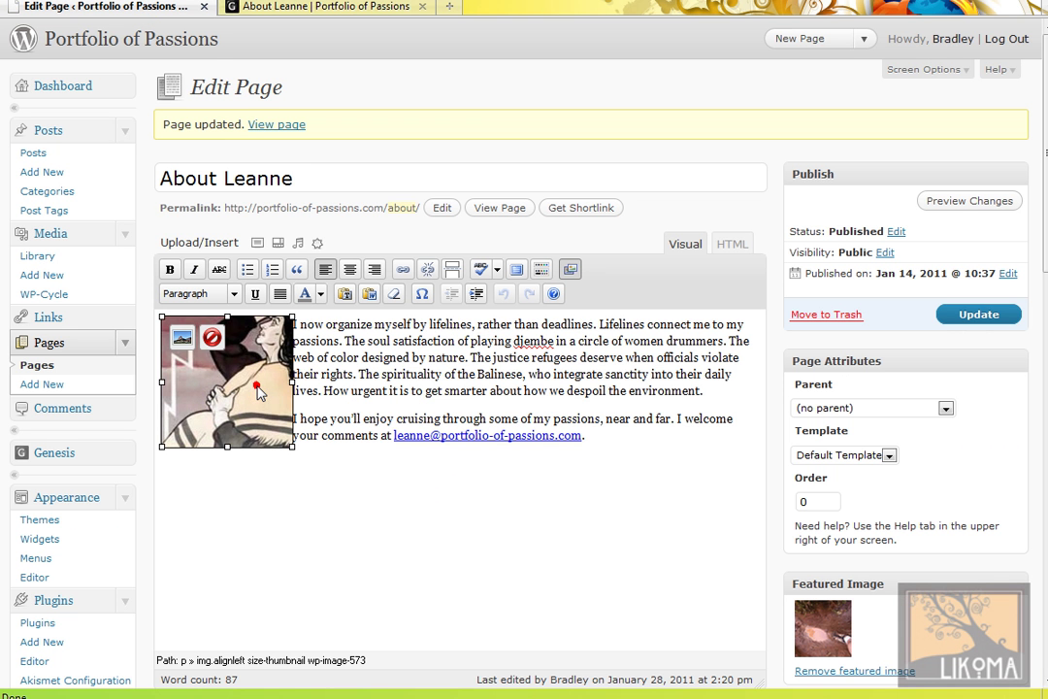
pyautogui.click(213, 338)
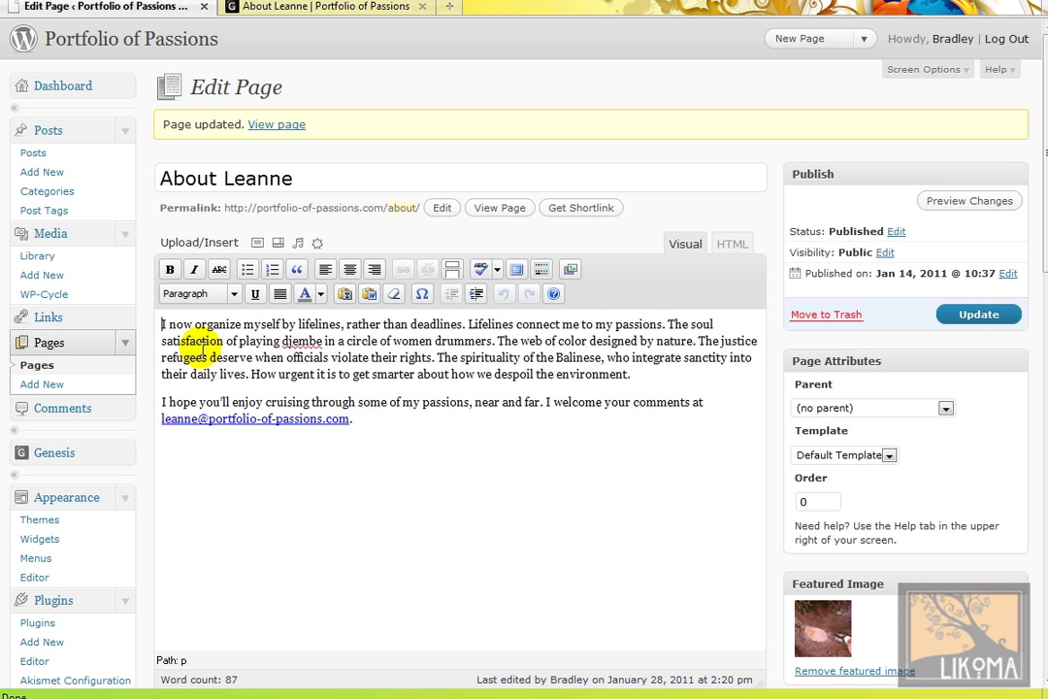
pyautogui.click(972, 316)
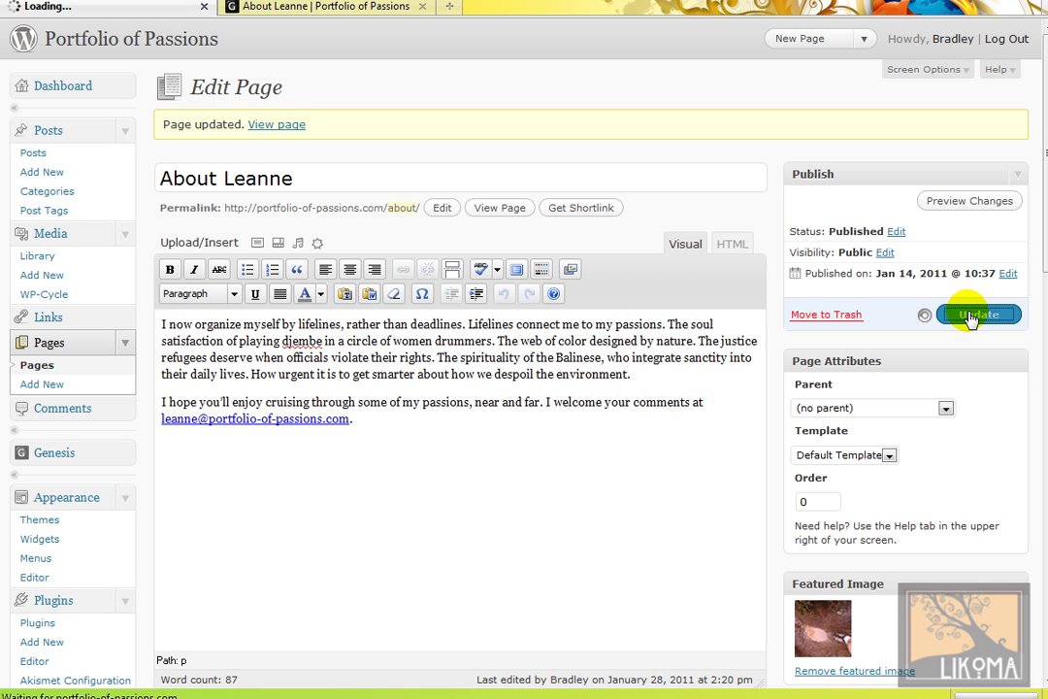
pyautogui.click(363, 7)
pyautogui.press('F5')
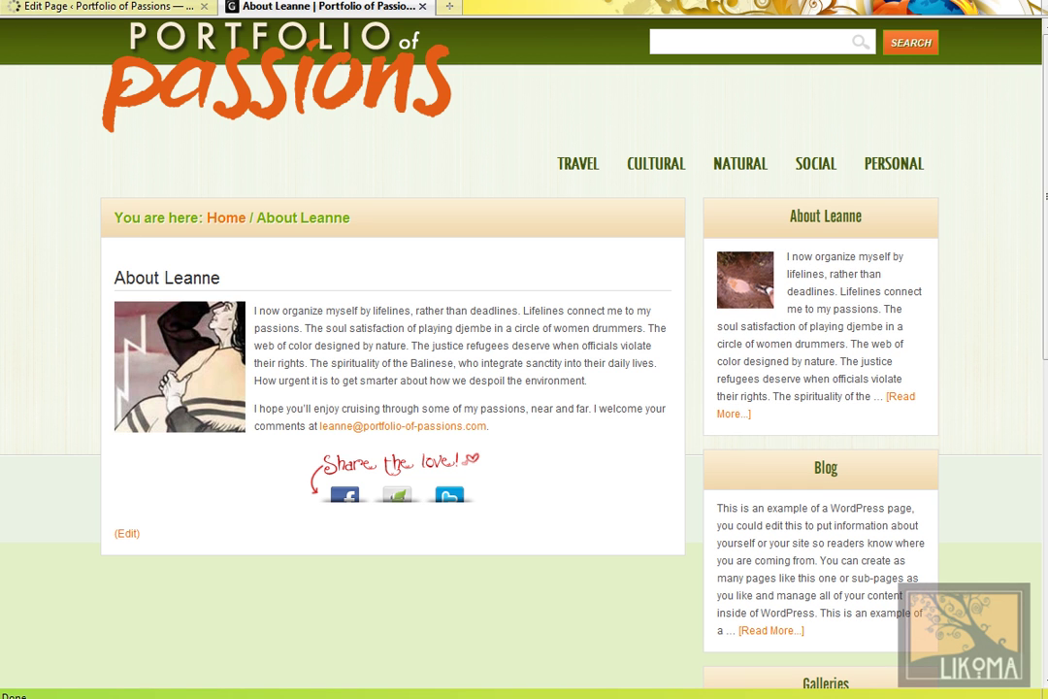
pyautogui.press('F5')
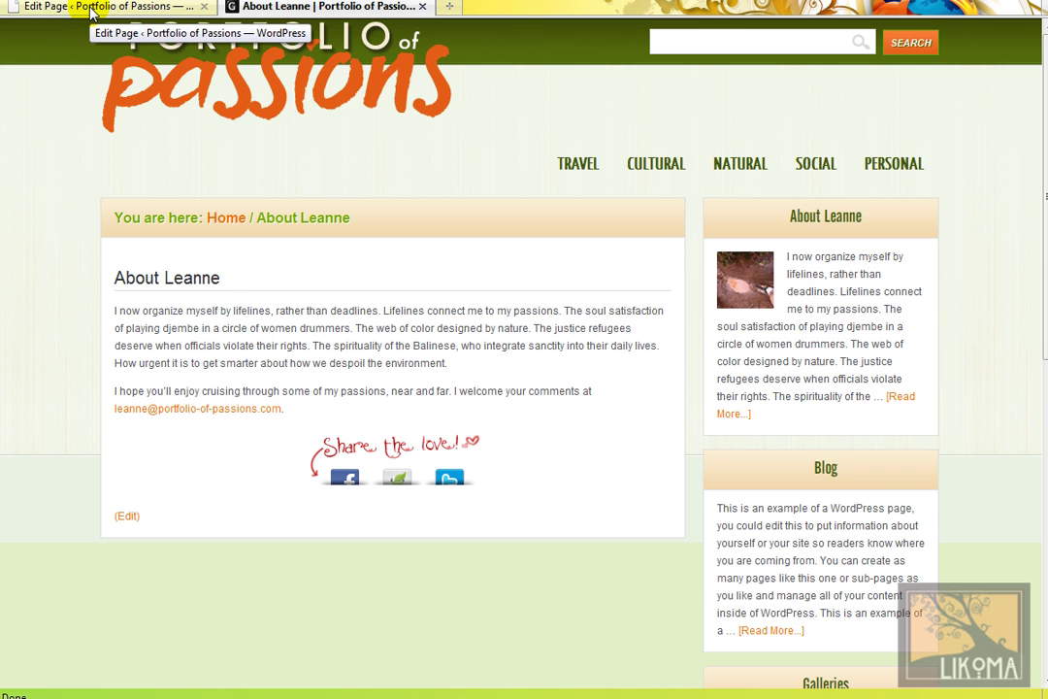
# Step: Open the live Travel category page, list the post categories in the admin and compare them with the site's navigation menu
pyautogui.click(574, 165)
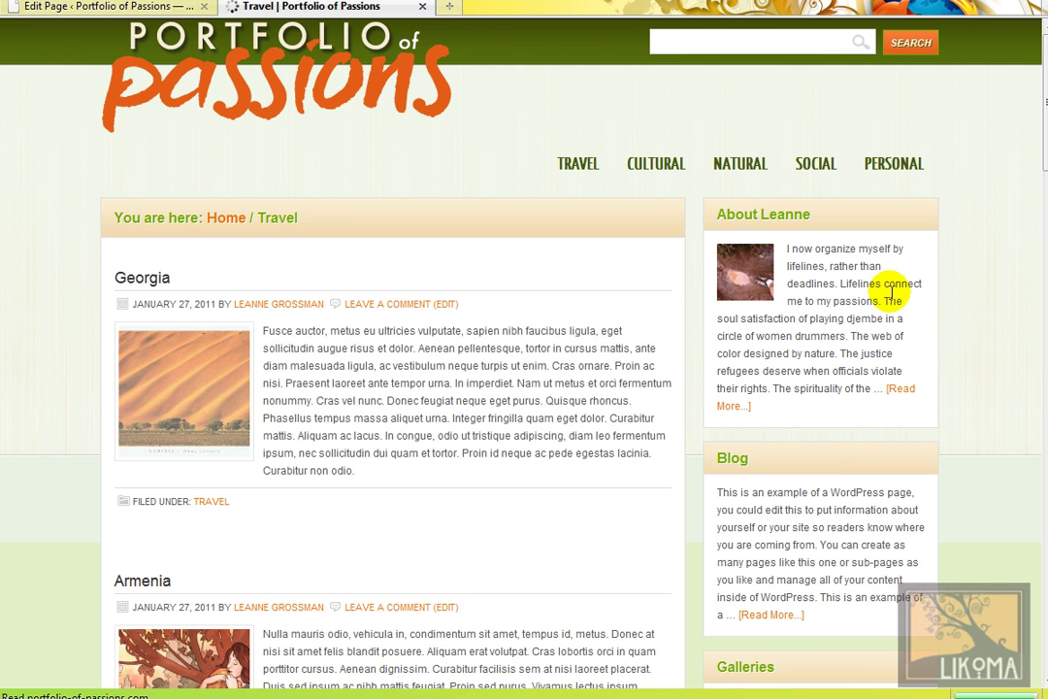
pyautogui.click(137, 9)
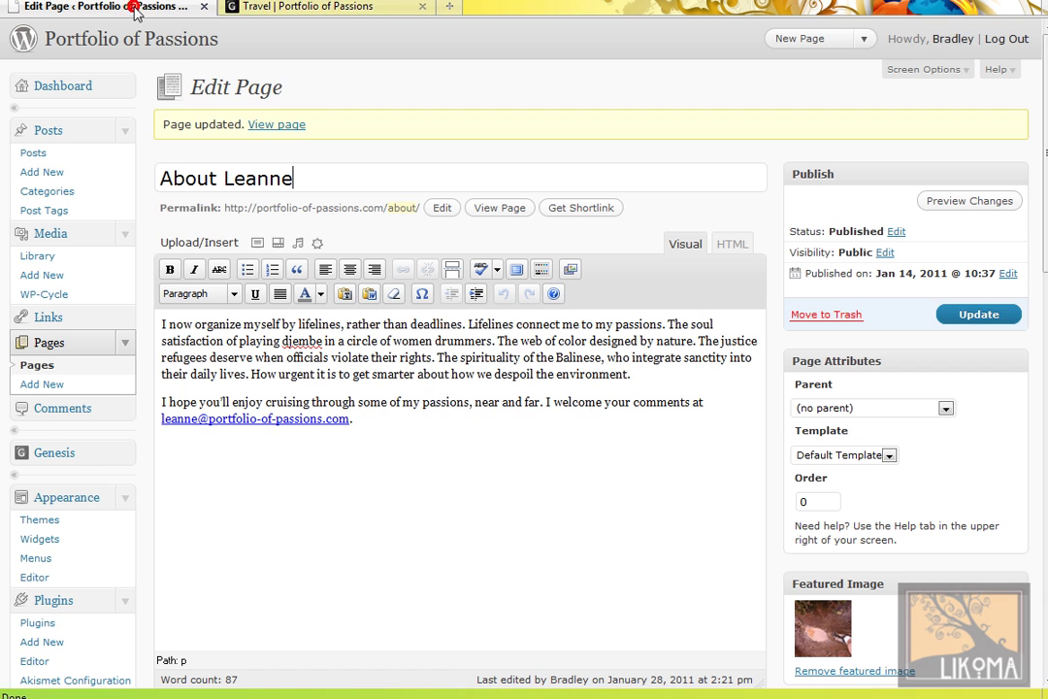
pyautogui.click(79, 195)
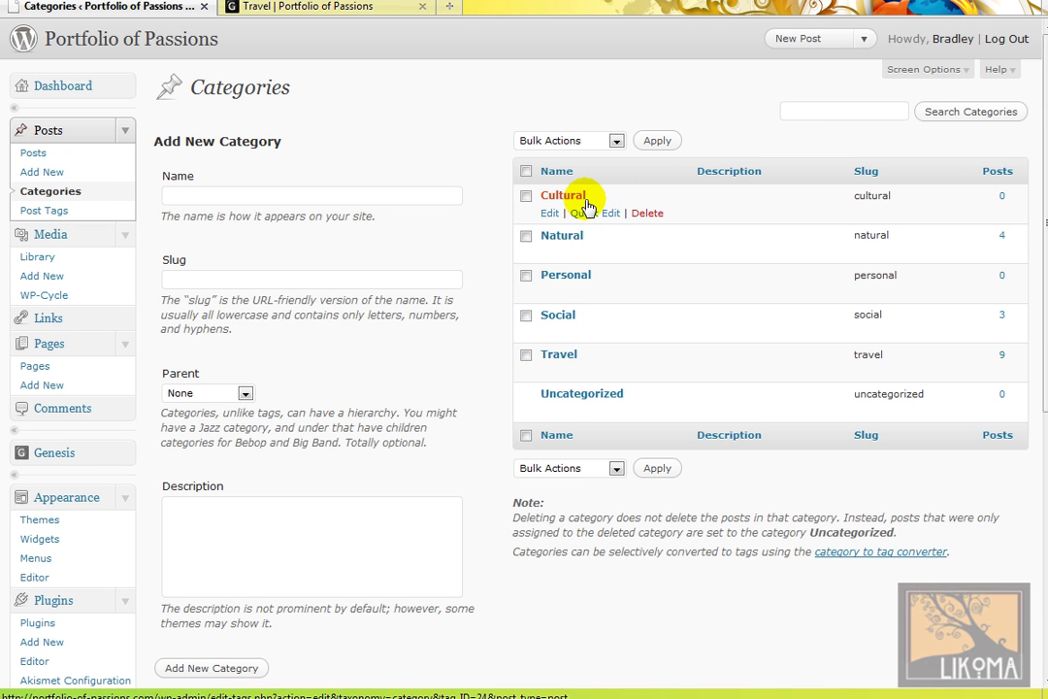
pyautogui.click(393, 10)
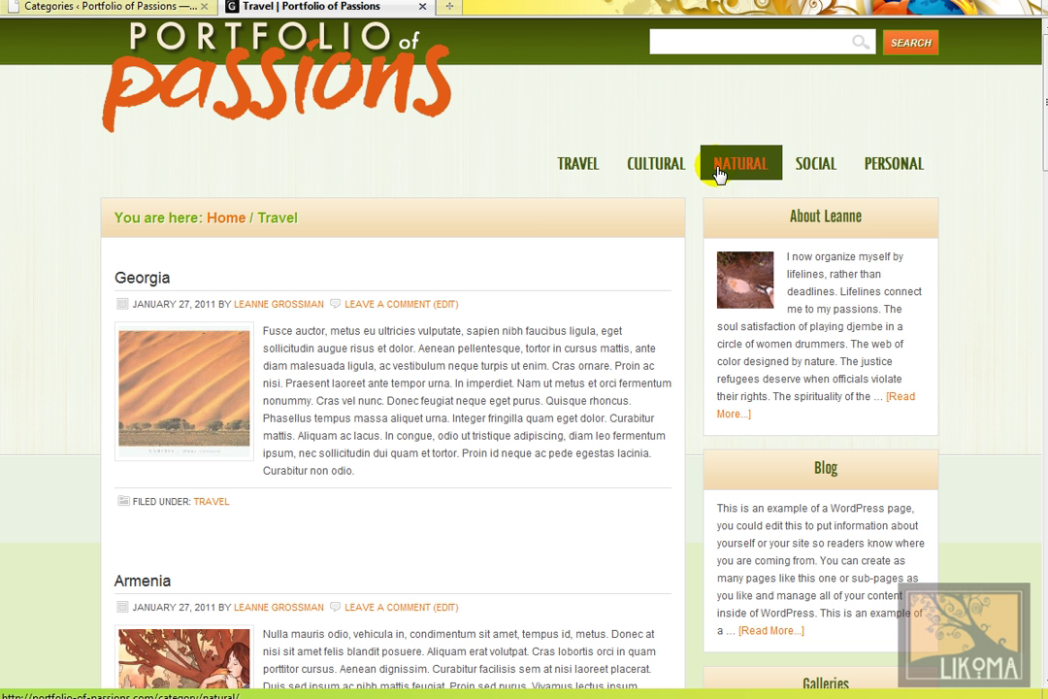
pyautogui.click(129, 10)
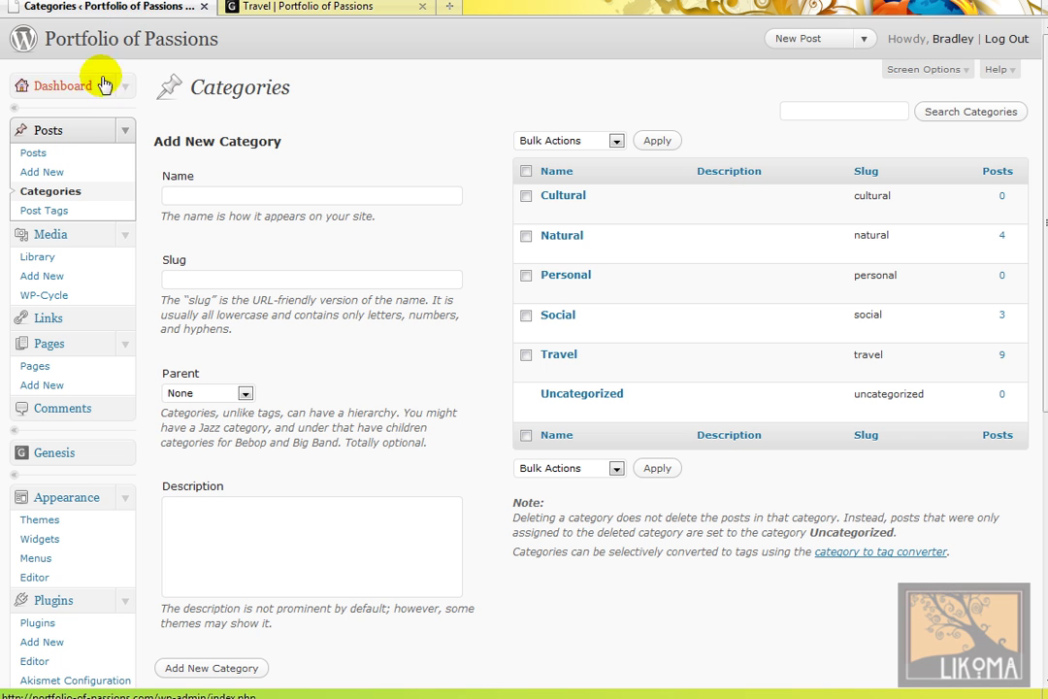
# Step: List the site's posts and filter them by the Travel category
pyautogui.click(66, 152)
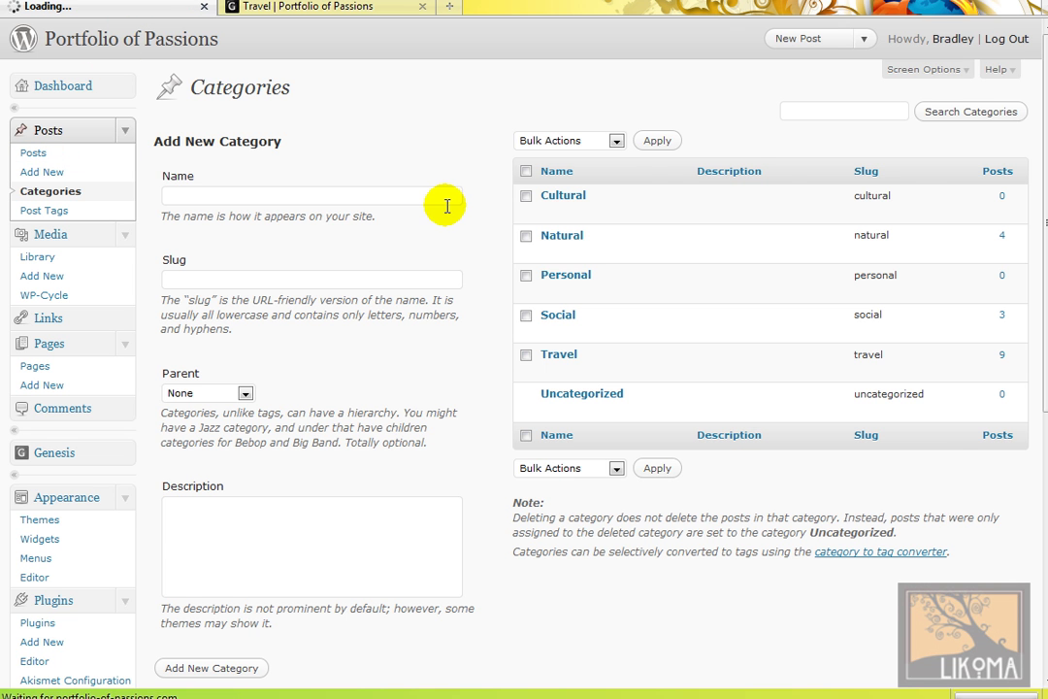
pyautogui.click(519, 147)
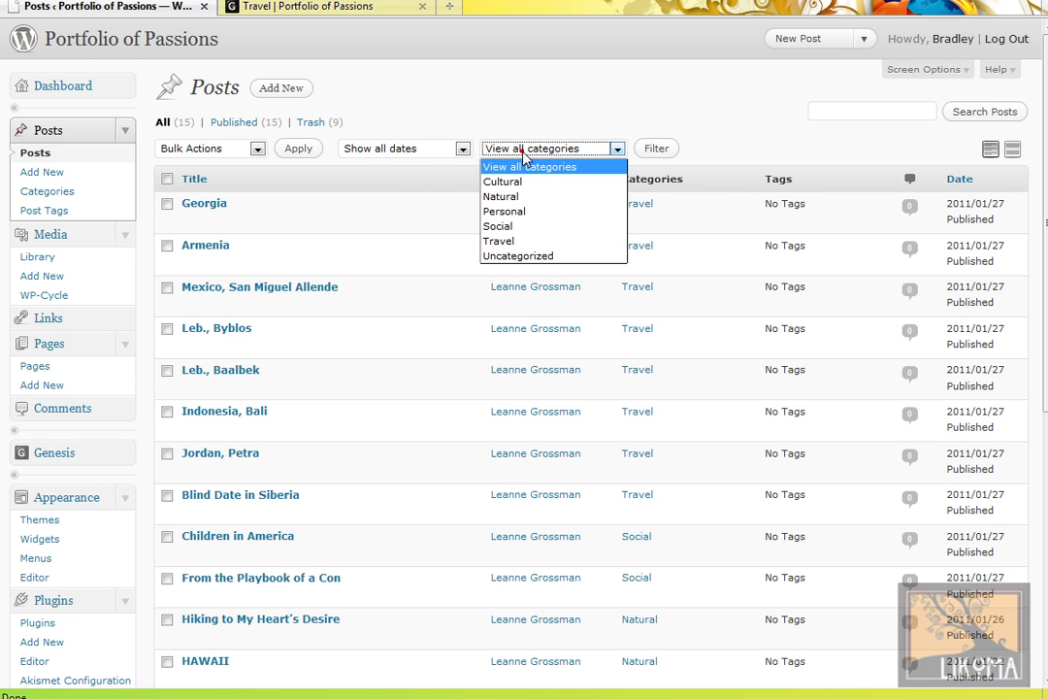
pyautogui.click(507, 239)
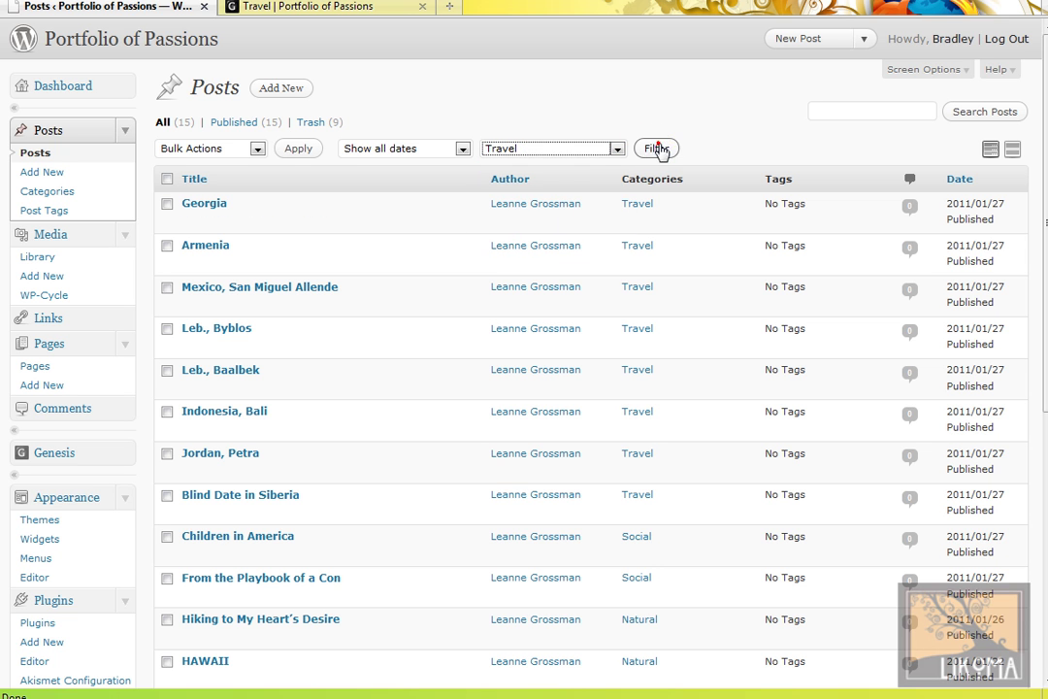
pyautogui.click(657, 147)
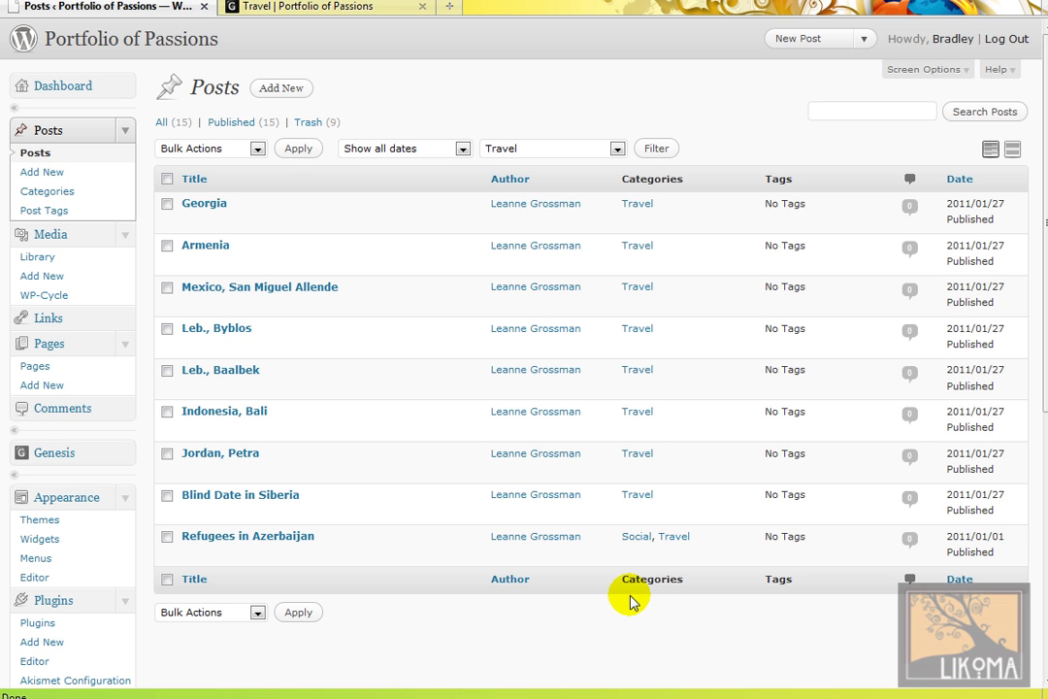
# Step: Open the Armenia post for editing and review its content, categories, featured image and excerpt
pyautogui.click(204, 243)
pyautogui.click(276, 287)
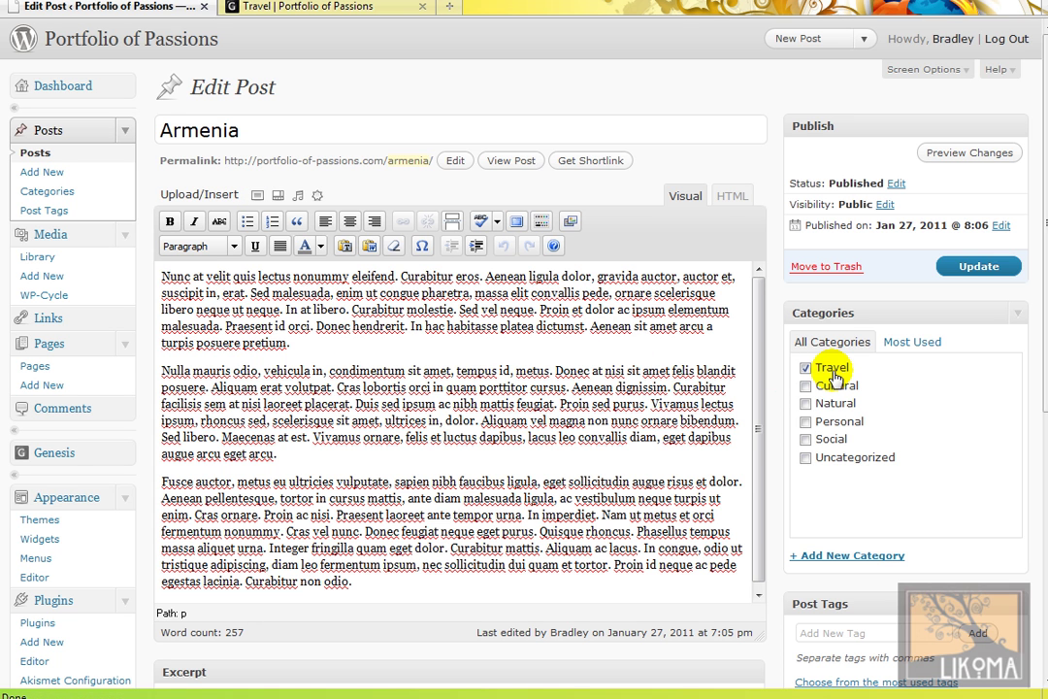
pyautogui.click(374, 276)
pyautogui.scroll(-2, 416, 451)
pyautogui.scroll(-4, 739, 608)
pyautogui.scroll(-1, 781, 604)
pyautogui.scroll(-5, 975, 458)
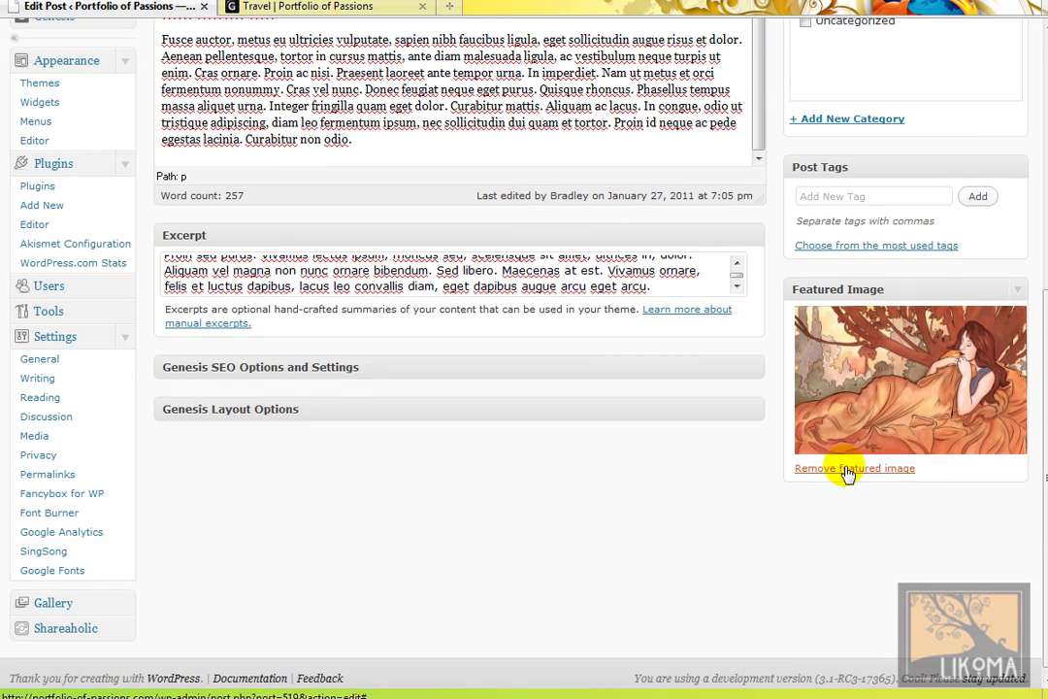
pyautogui.click(338, 270)
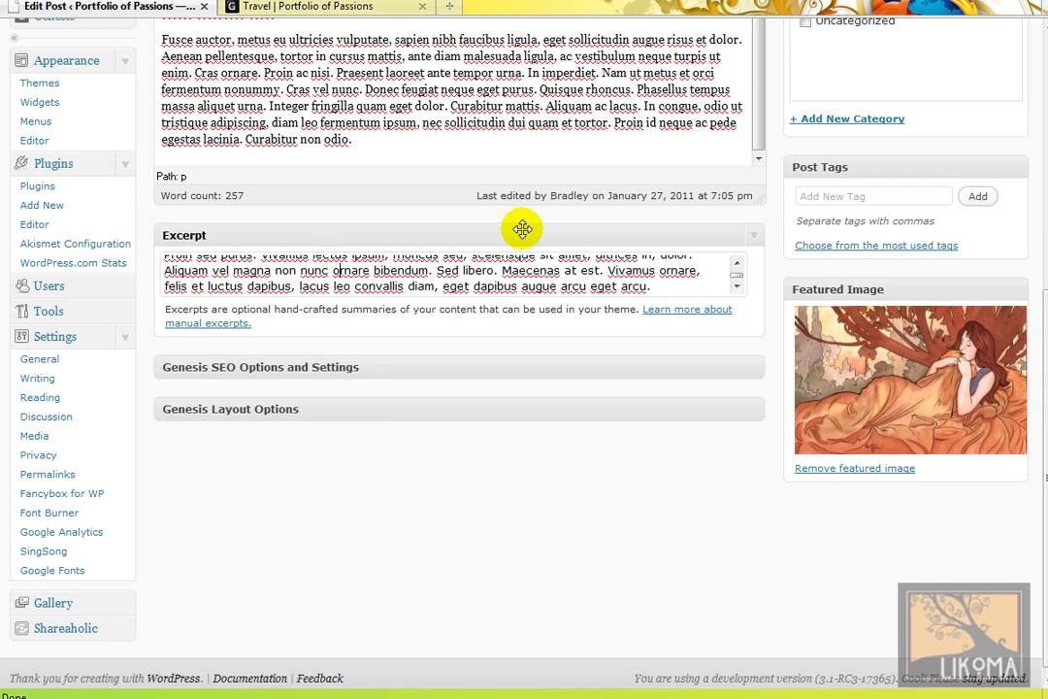
# Step: Leave the Armenia post, return to the list of posts and start a new post
pyautogui.scroll(5, 520, 227)
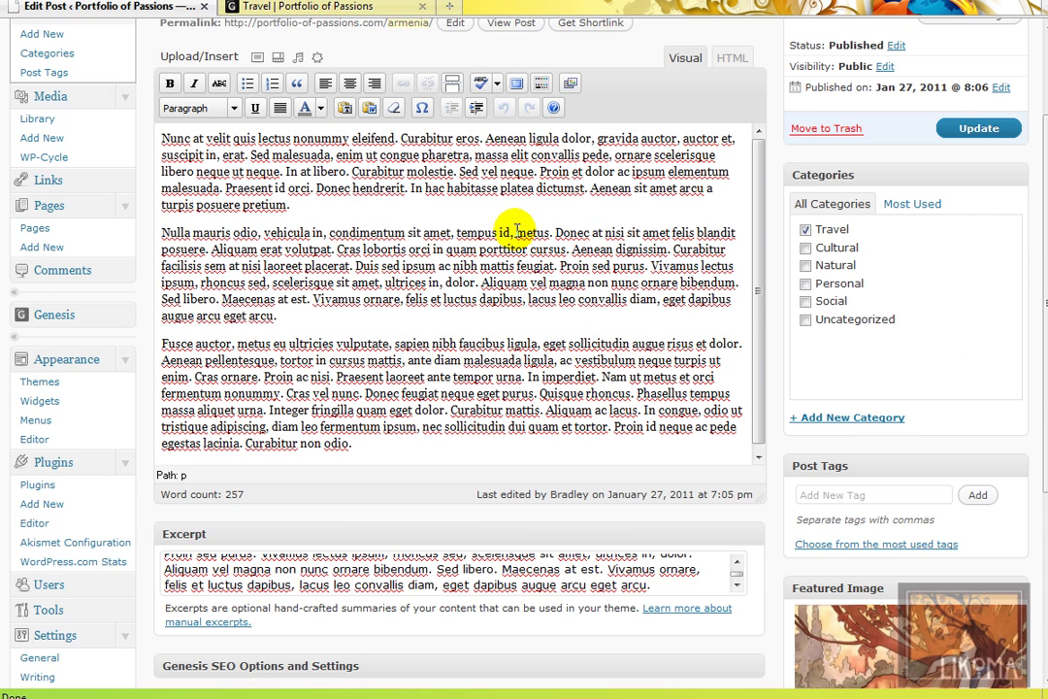
pyautogui.scroll(3, 422, 63)
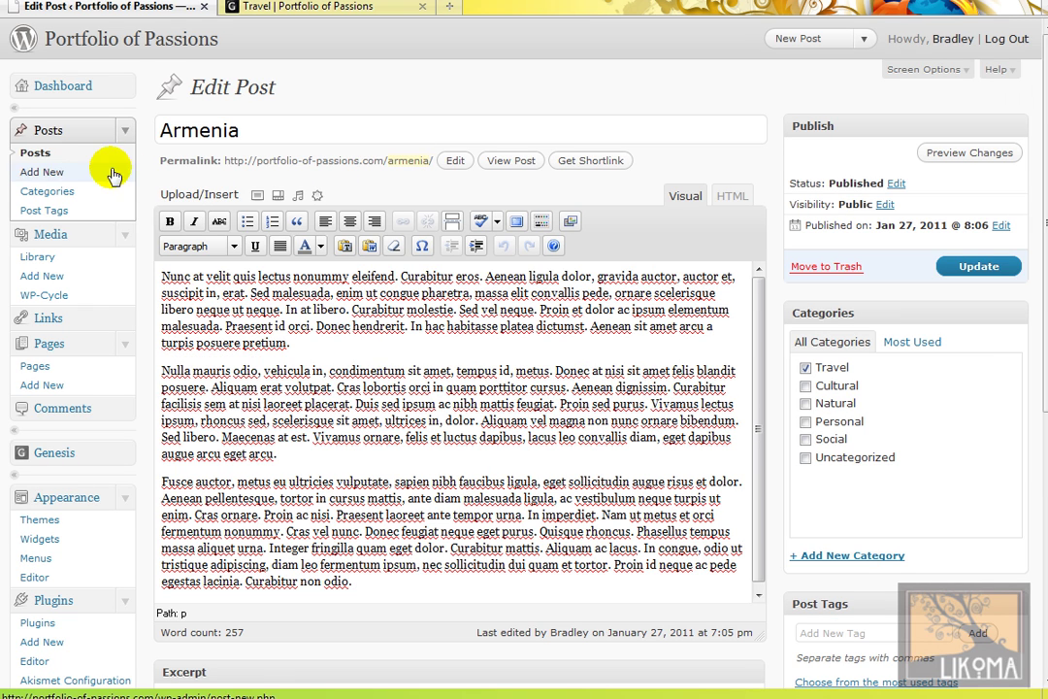
pyautogui.click(73, 156)
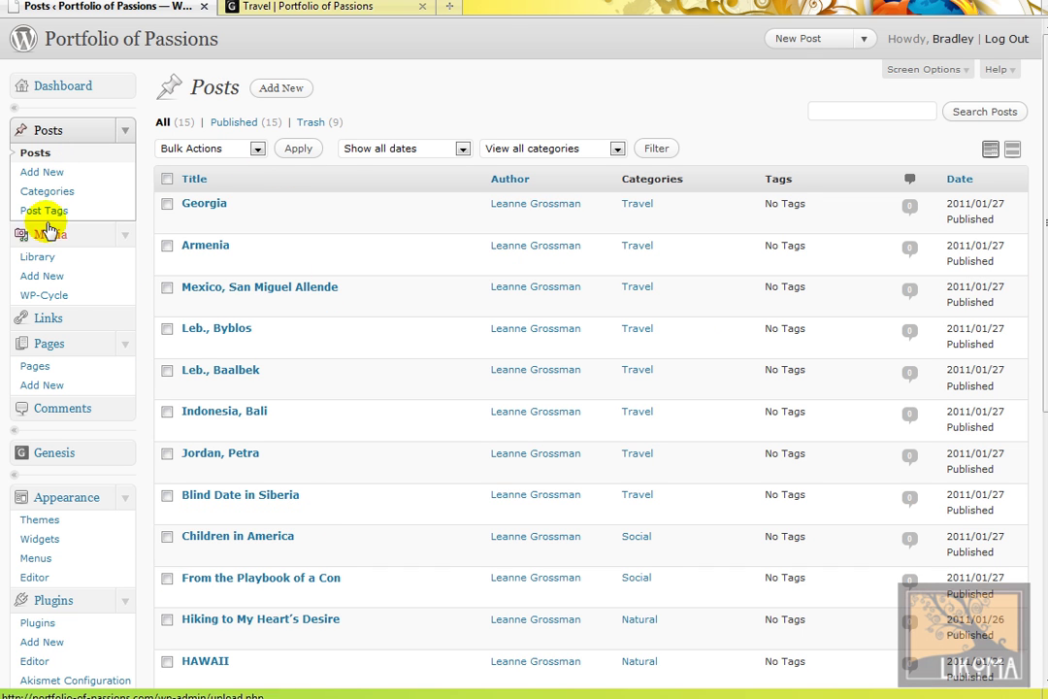
pyautogui.click(42, 174)
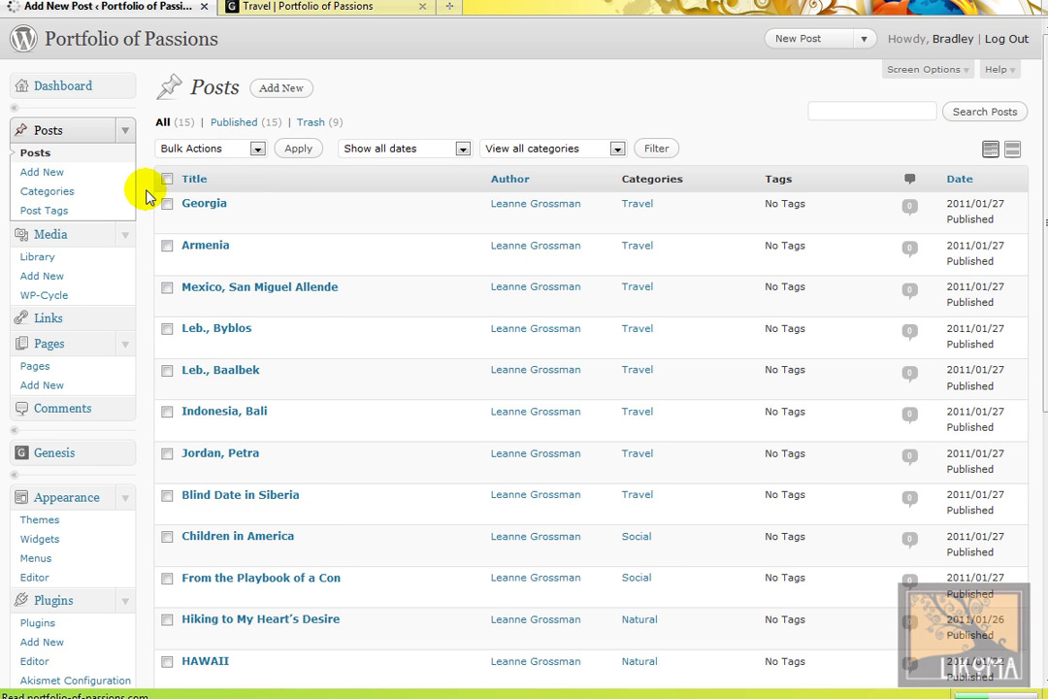
# Step: Switch to the Word document "Walking with the Ancients" and copy its body text from "Descending into the valley" to the end
pyautogui.hotkey('alt', 'Tab')
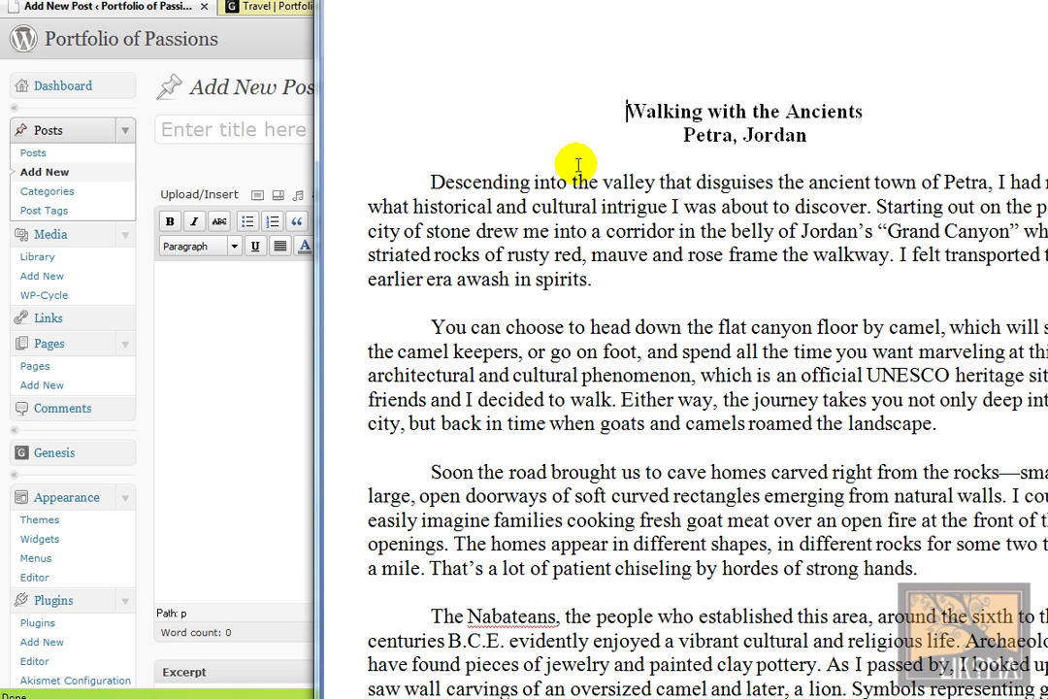
pyautogui.click(430, 179)
pyautogui.hotkey('ctrl', 'shift', 'End')
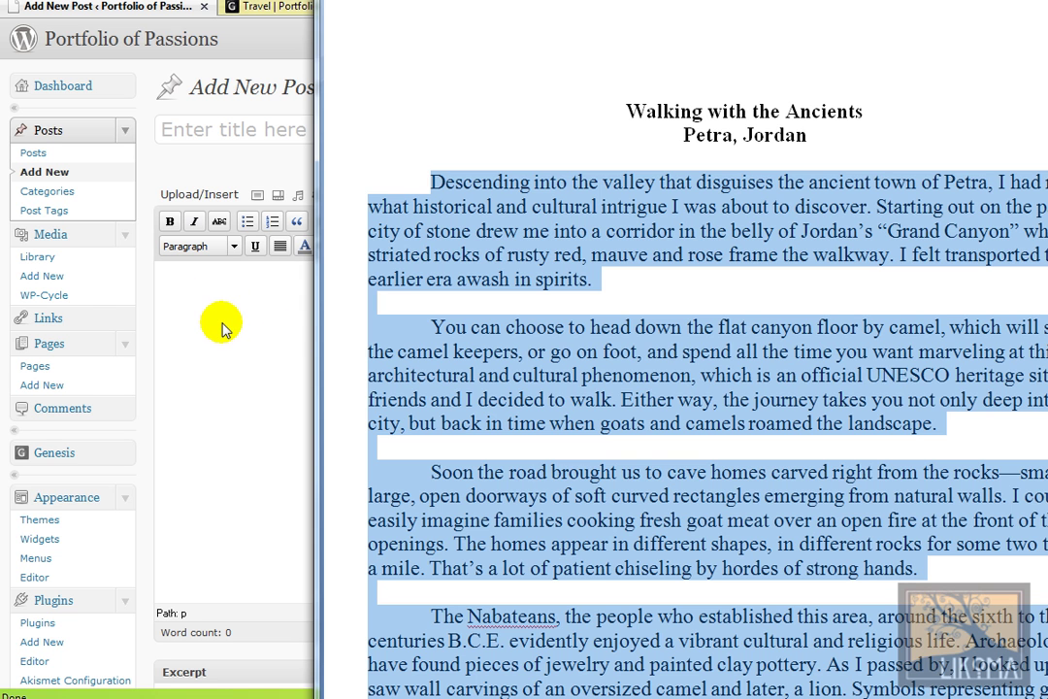
pyautogui.rightClick(465, 217)
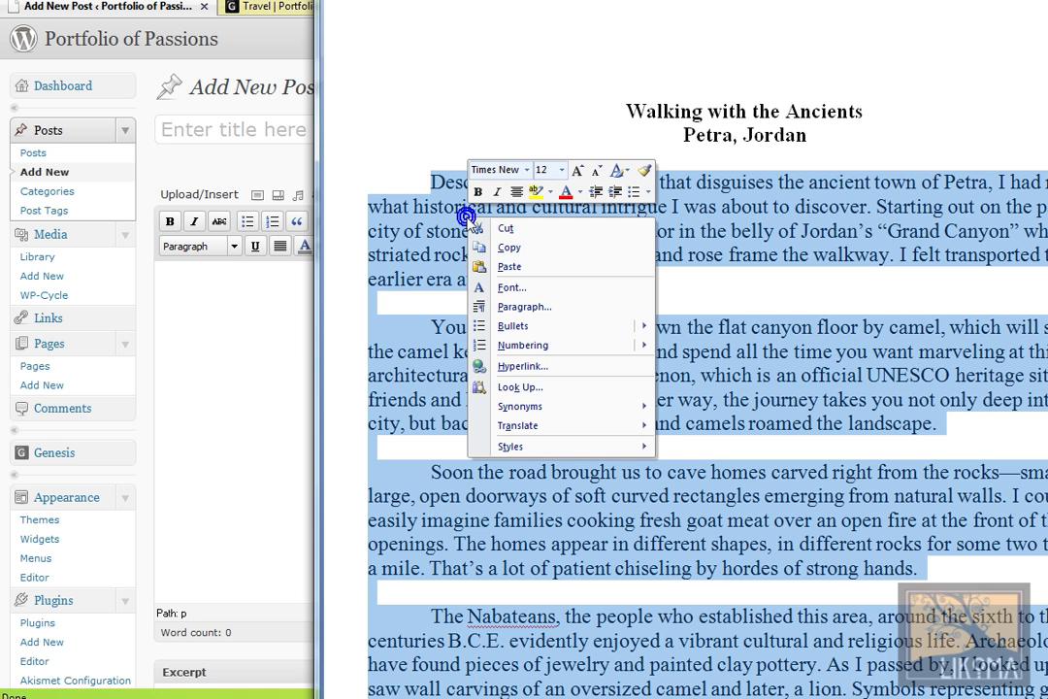
pyautogui.click(503, 248)
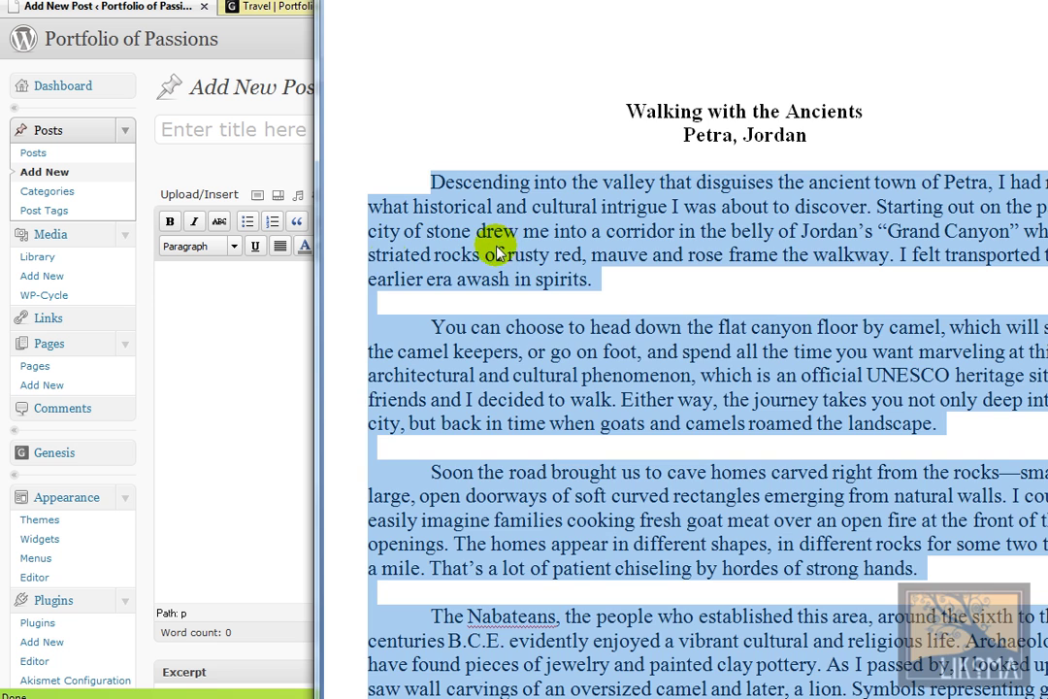
# Step: Insert the copied article text into the new post's body in WordPress using Paste from Word
pyautogui.click(211, 303)
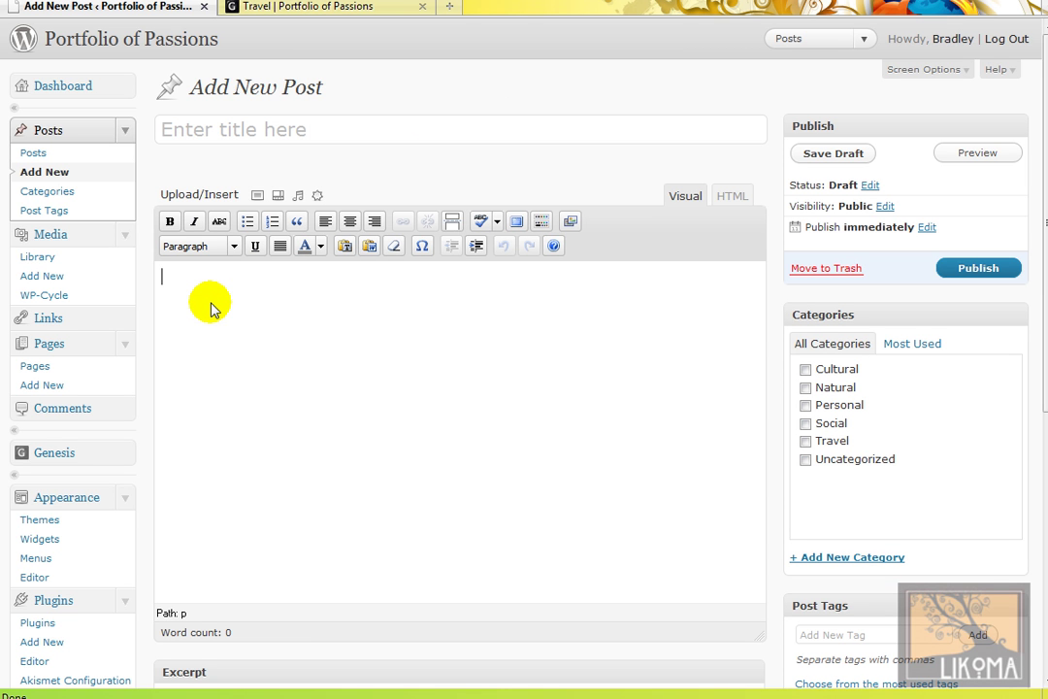
pyautogui.click(369, 248)
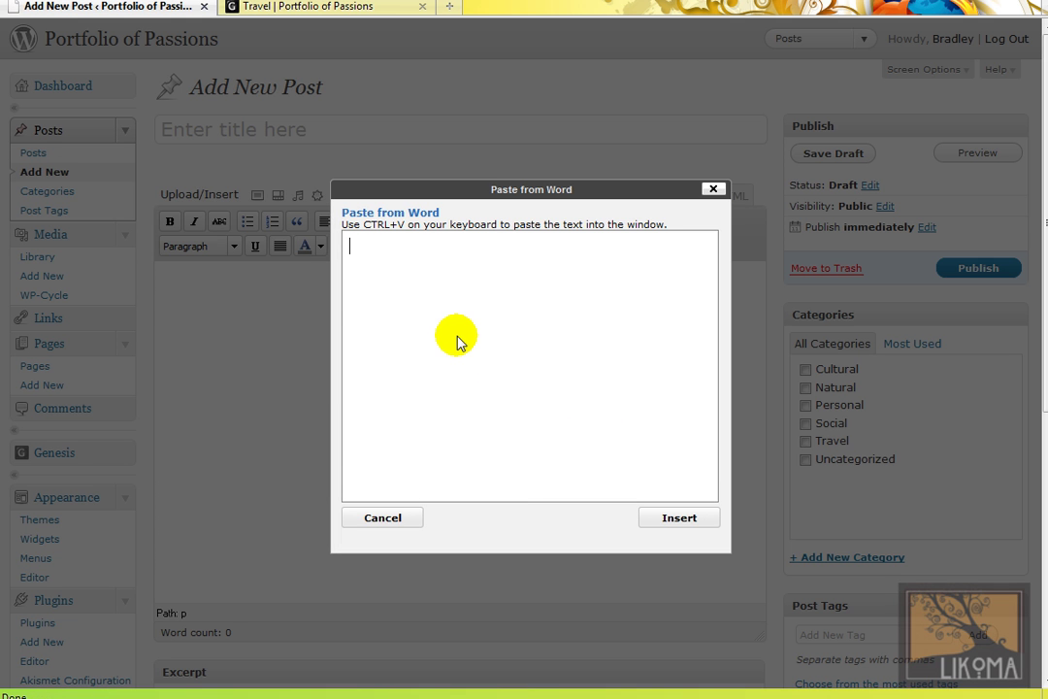
pyautogui.hotkey('ctrl', 'v')
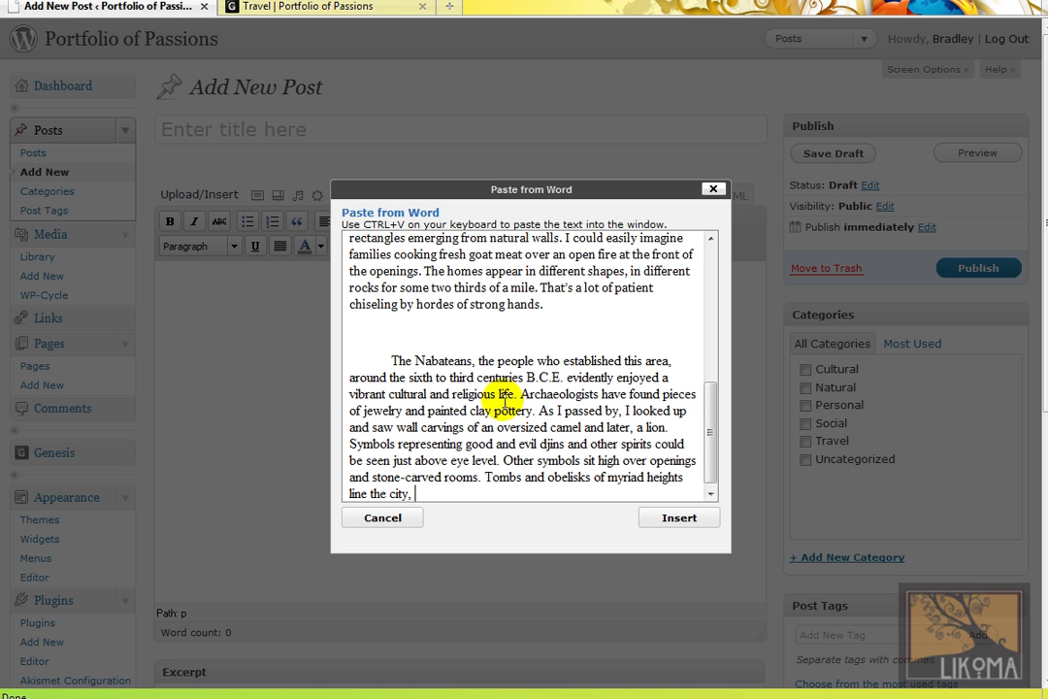
pyautogui.click(660, 518)
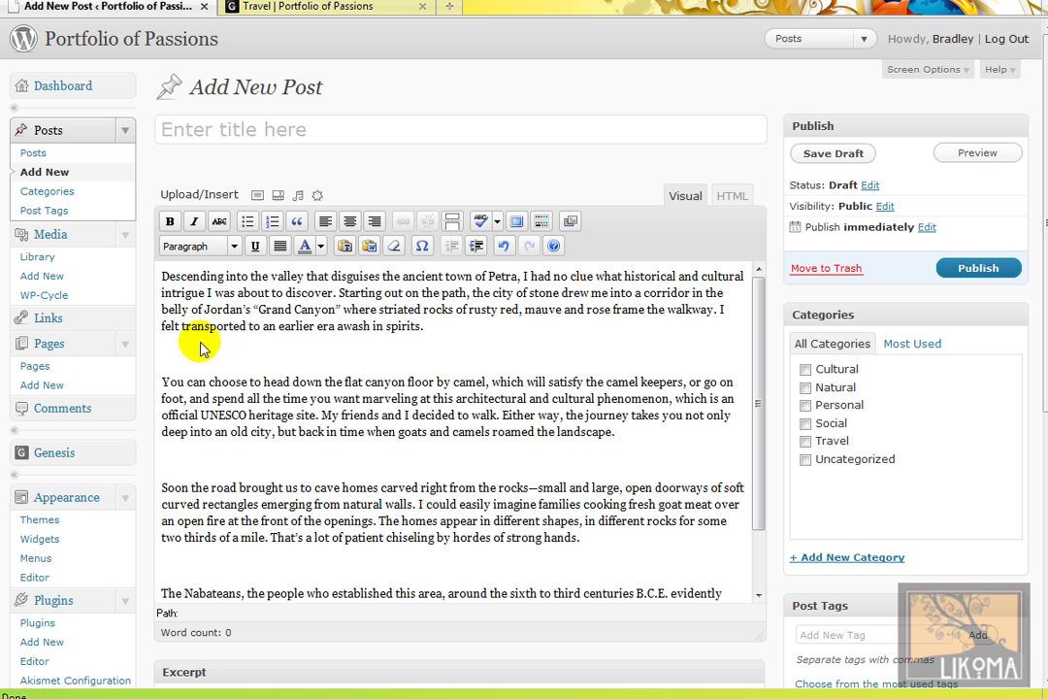
pyautogui.moveTo(168, 358); pyautogui.dragTo(164, 308)
pyautogui.click(167, 355)
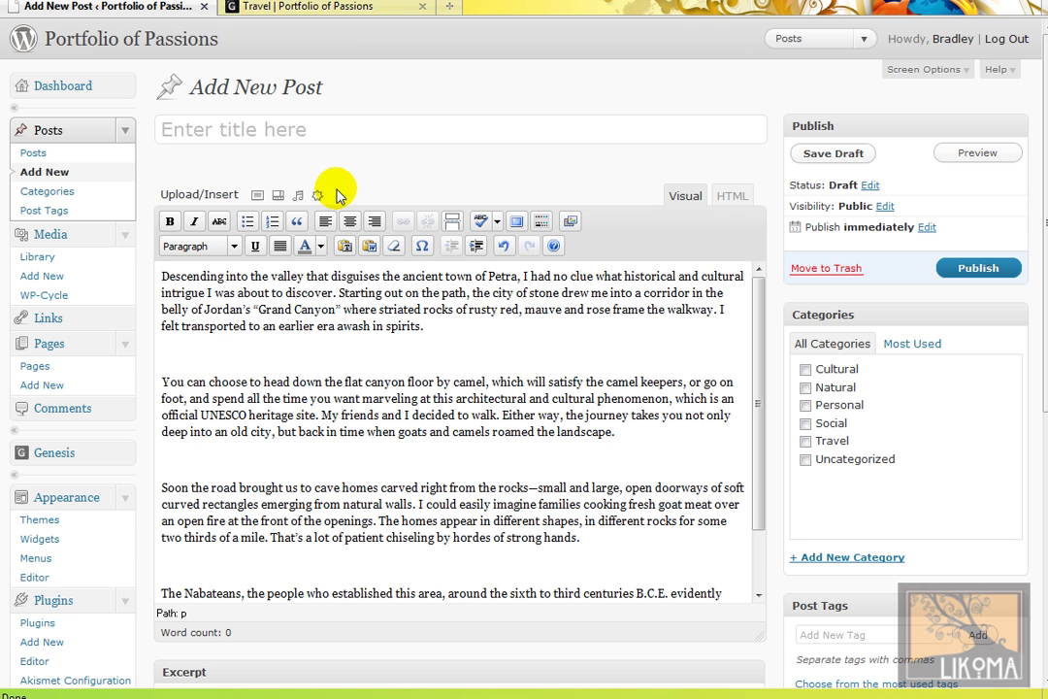
# Step: Title the new post Petra and assign it to the Travel category
pyautogui.click(303, 132)
pyautogui.write('Petra')
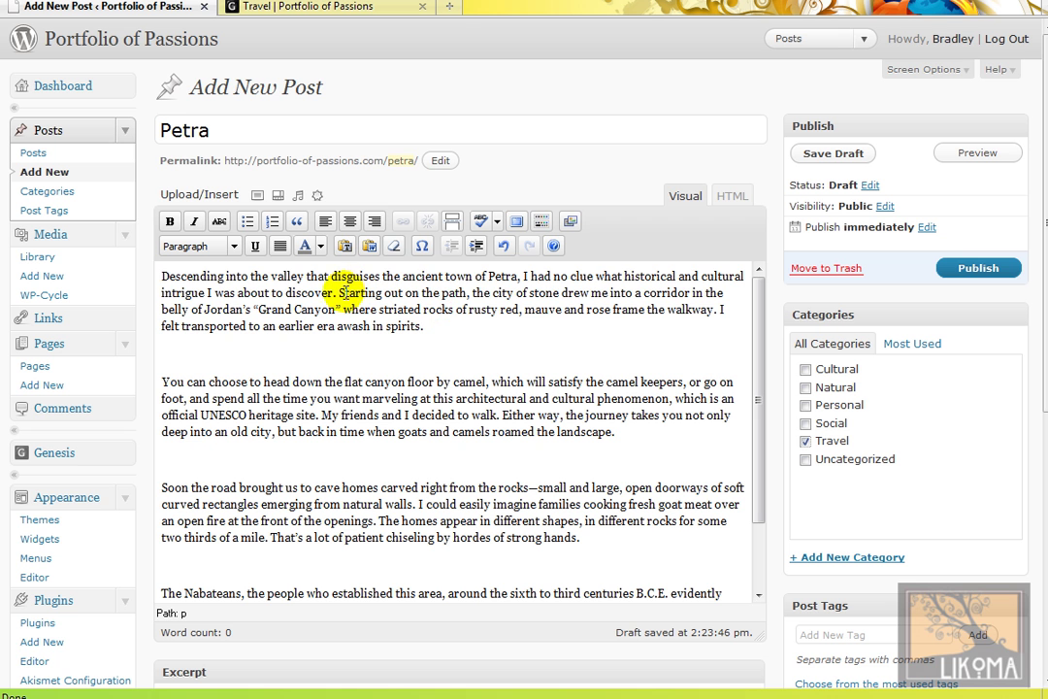
# Step: Copy the opening sentence of the Petra post into its excerpt and add the tag jordan
pyautogui.moveTo(337, 292); pyautogui.dragTo(116, 269)
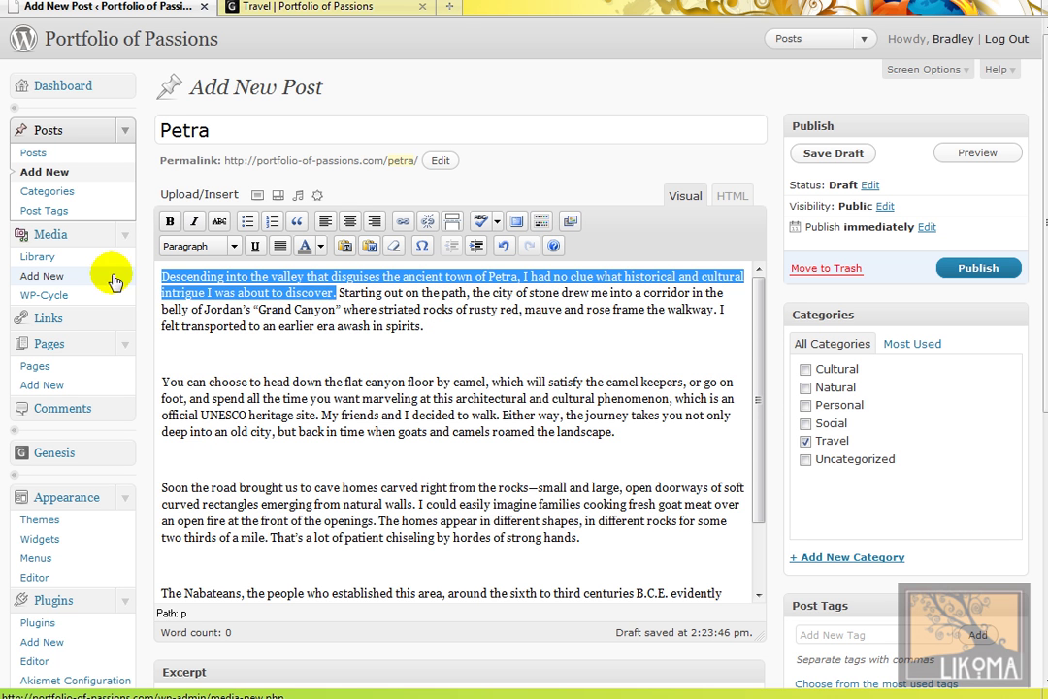
pyautogui.scroll(-8, 275, 367)
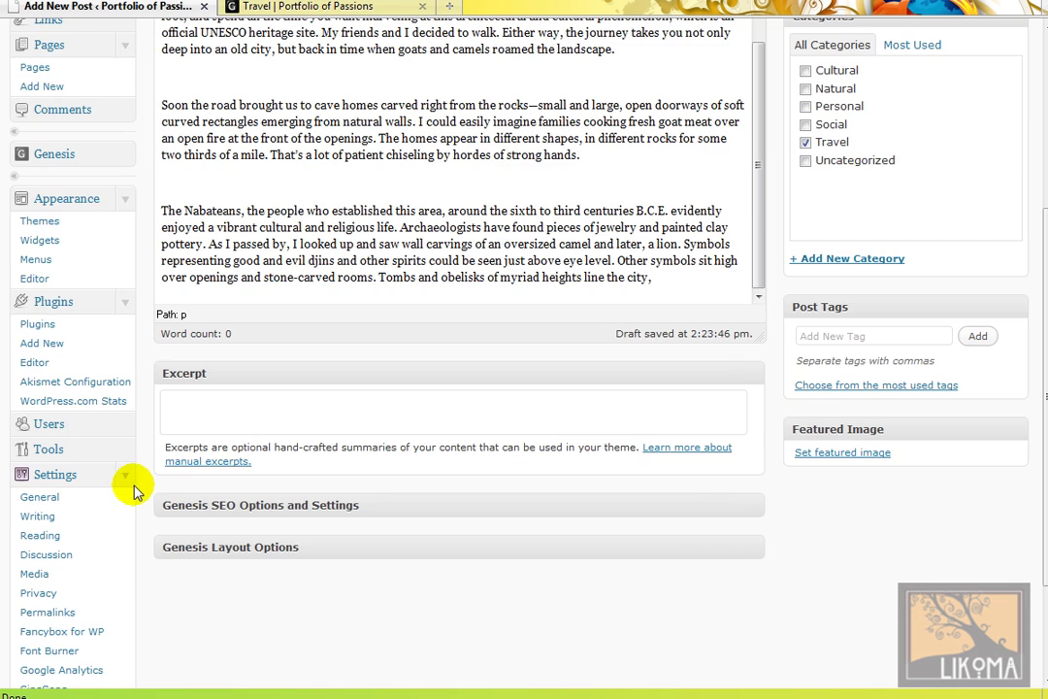
pyautogui.click(223, 403)
pyautogui.hotkey('ctrl', 'v')
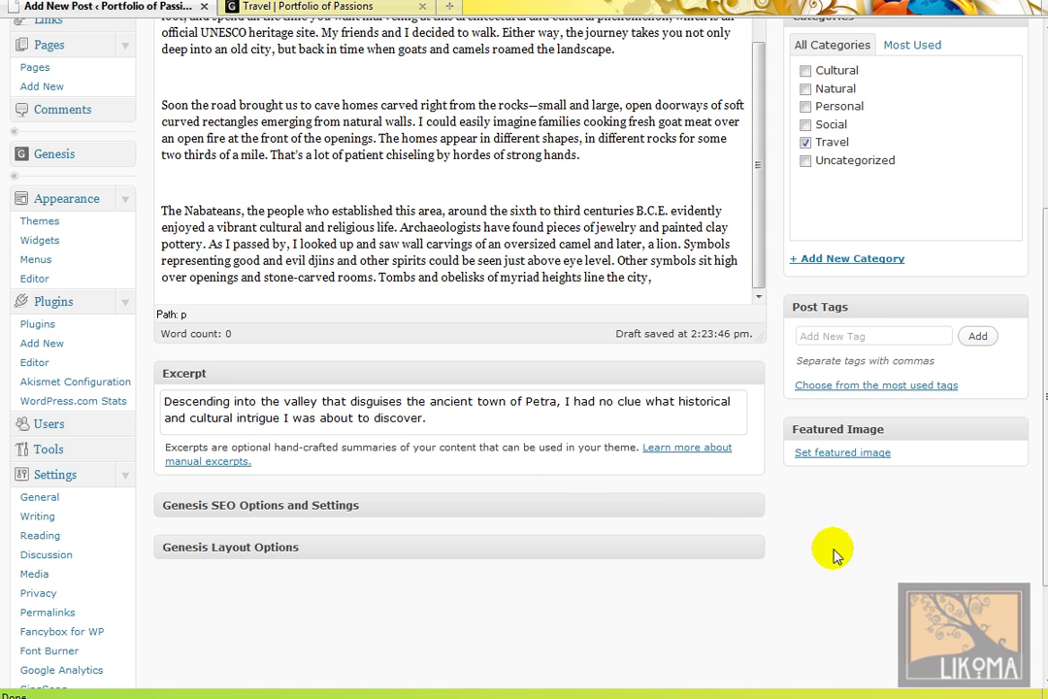
pyautogui.click(832, 334)
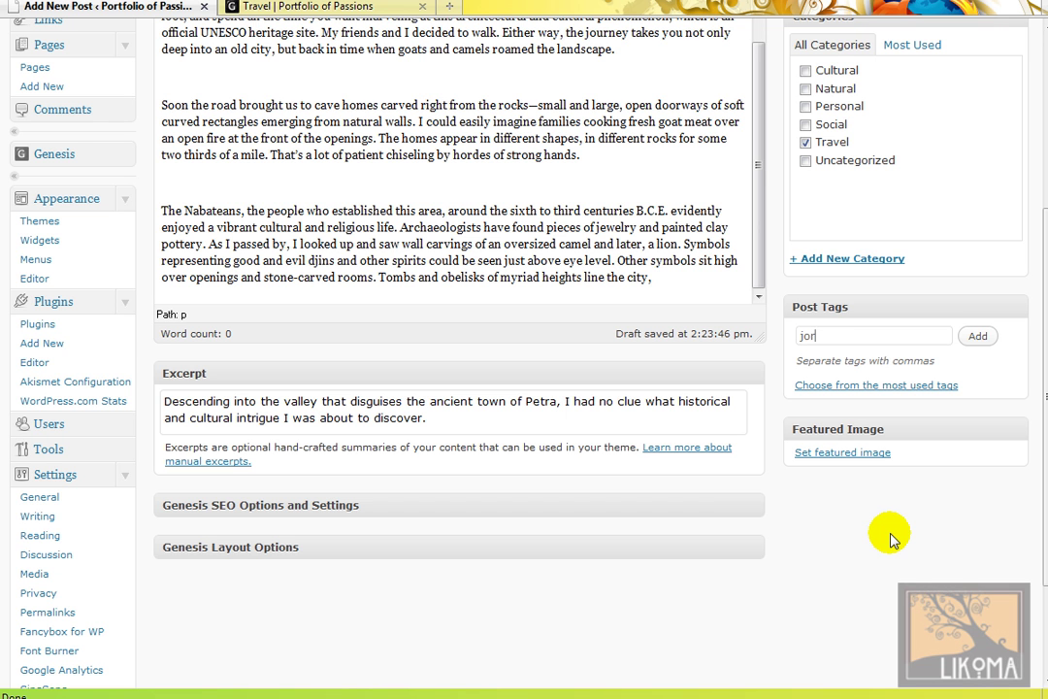
pyautogui.press('Return')
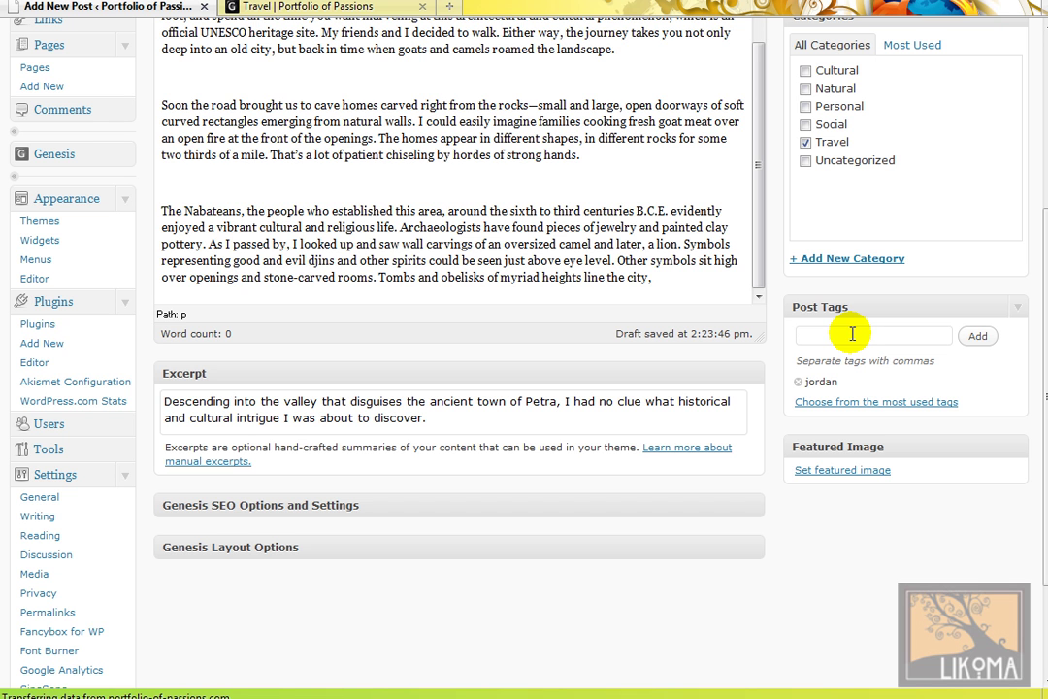
# Step: Upload the image DUL09006s from the computer, use it as the post's featured image and save the changes
pyautogui.click(827, 474)
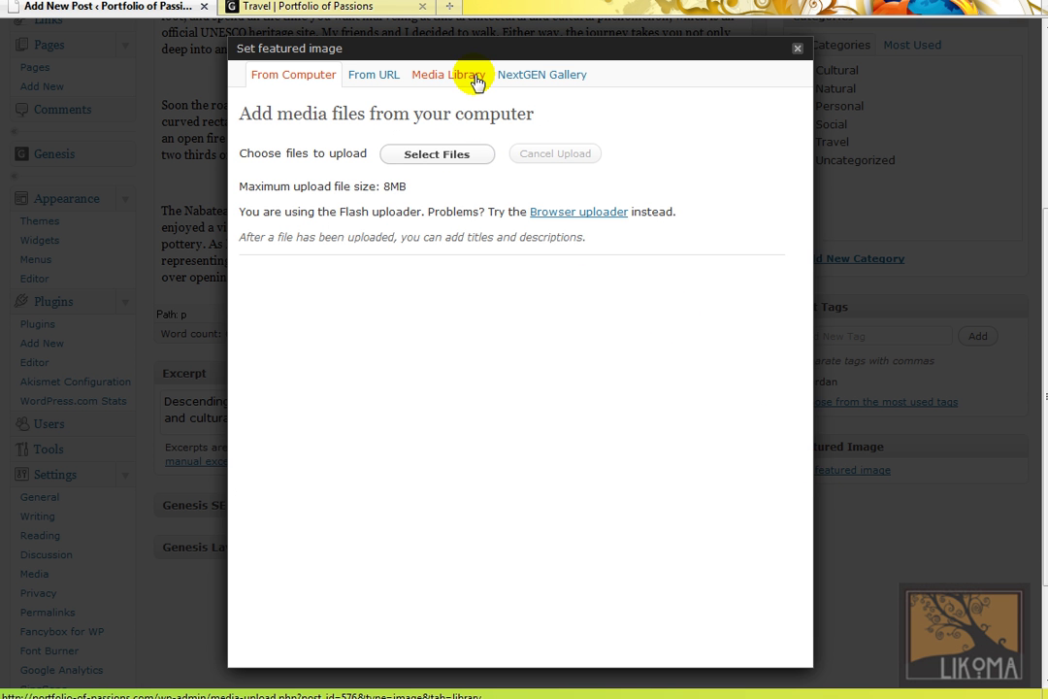
pyautogui.click(436, 153)
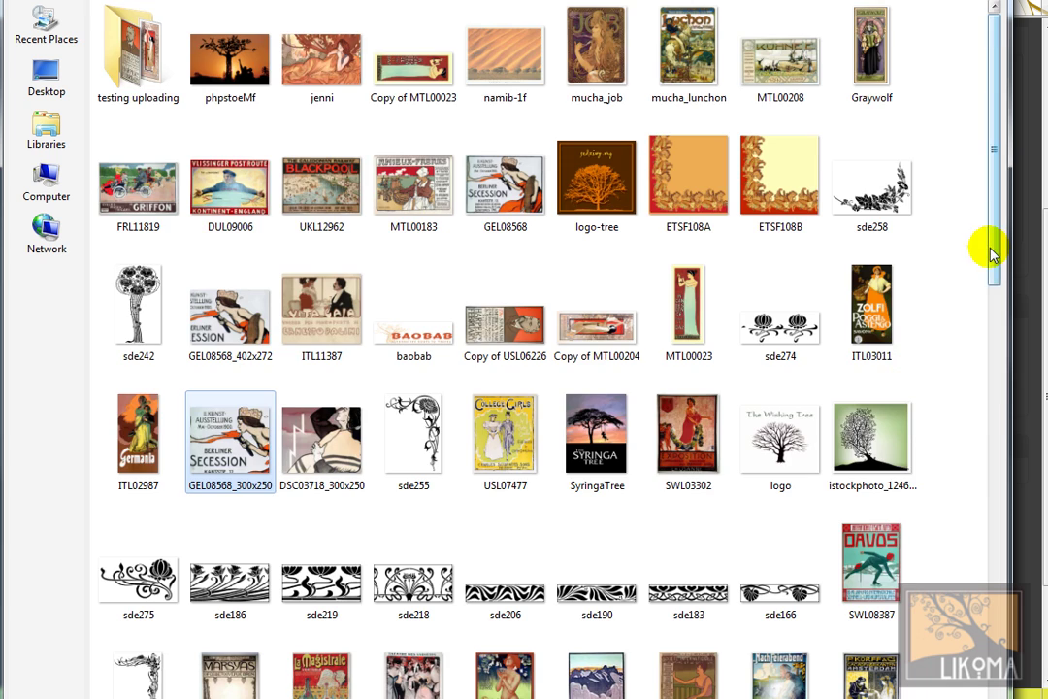
pyautogui.moveTo(991, 243); pyautogui.dragTo(991, 521)
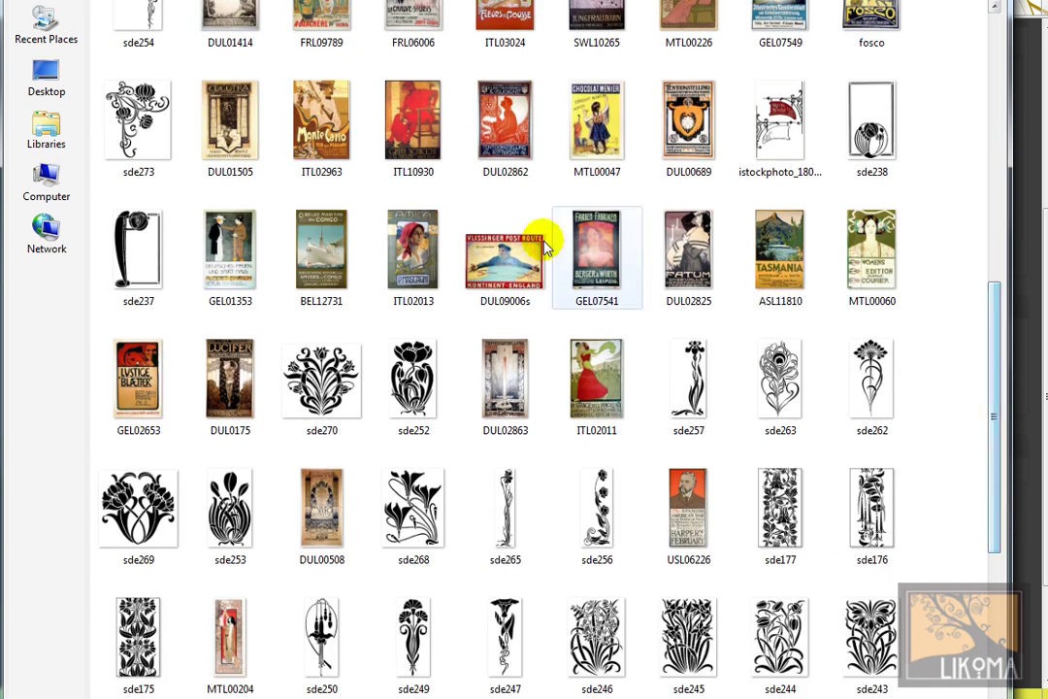
pyautogui.doubleClick(529, 237)
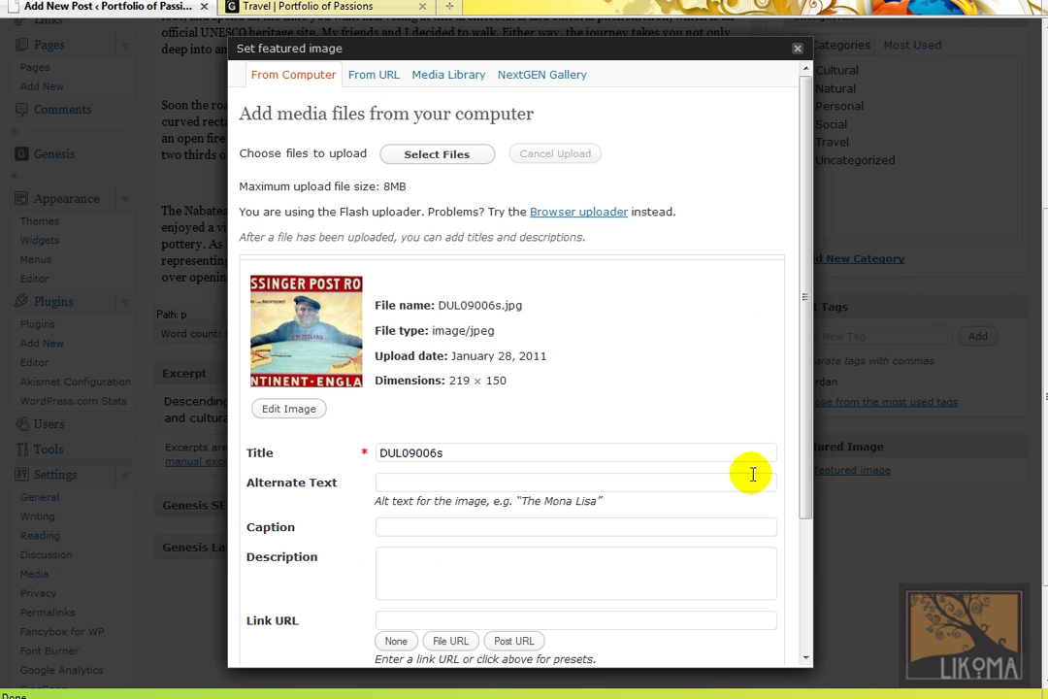
pyautogui.moveTo(807, 302); pyautogui.dragTo(755, 423)
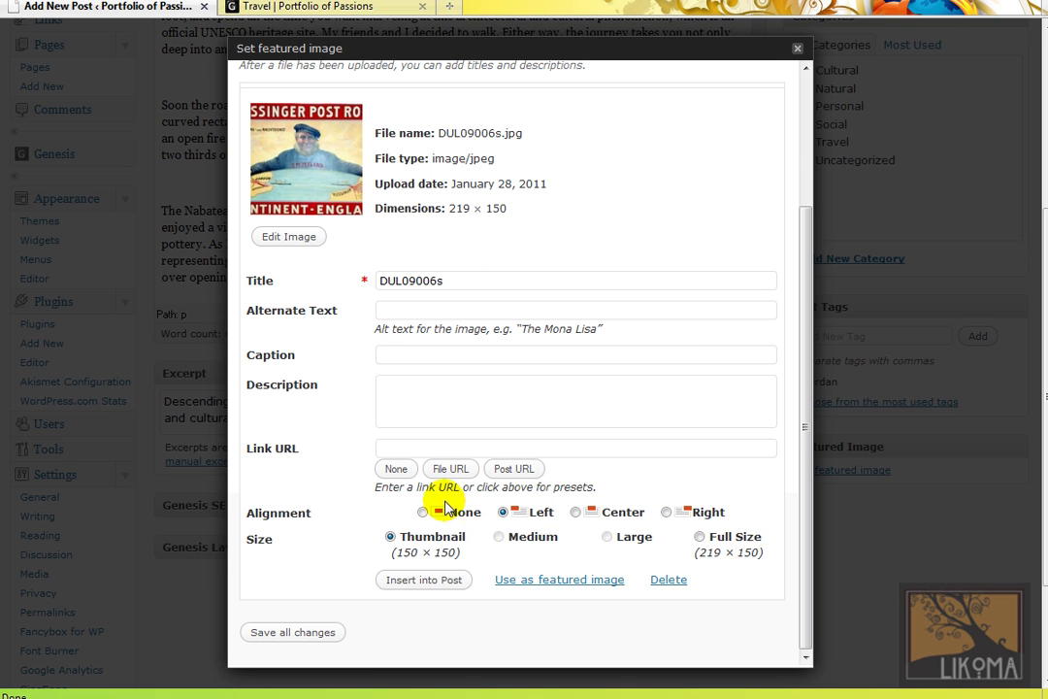
pyautogui.click(571, 579)
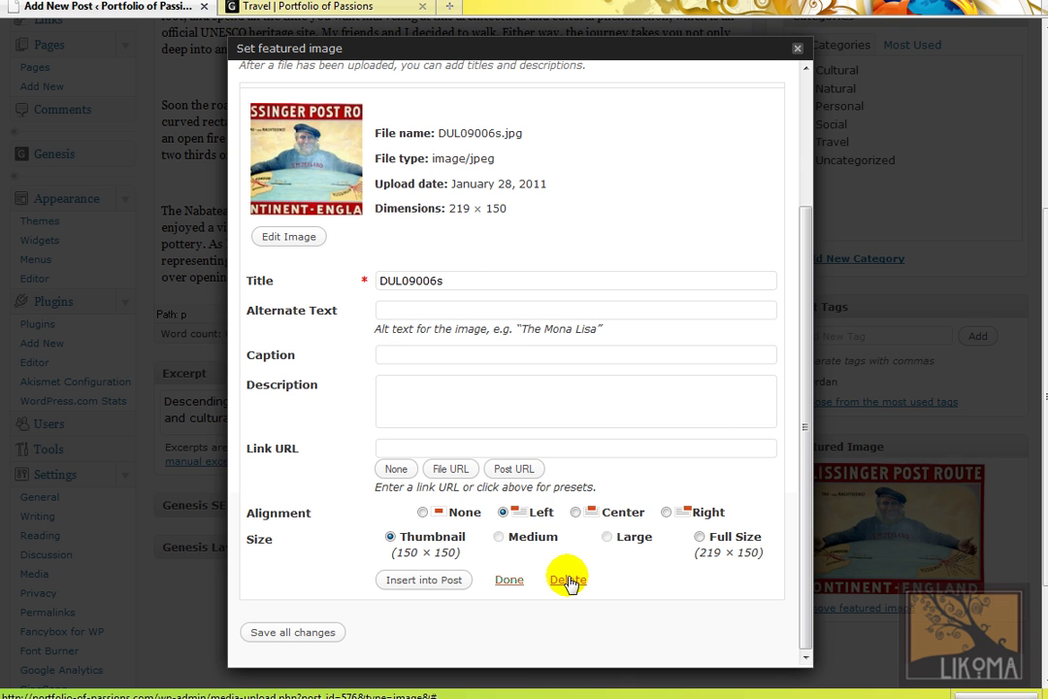
pyautogui.click(301, 632)
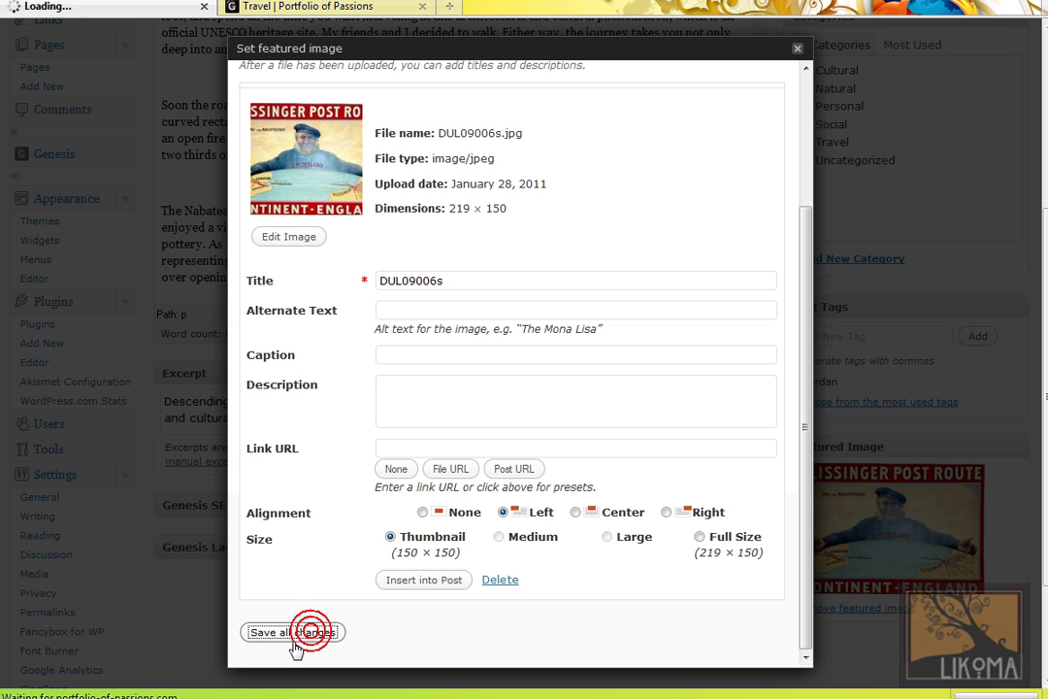
pyautogui.click(797, 48)
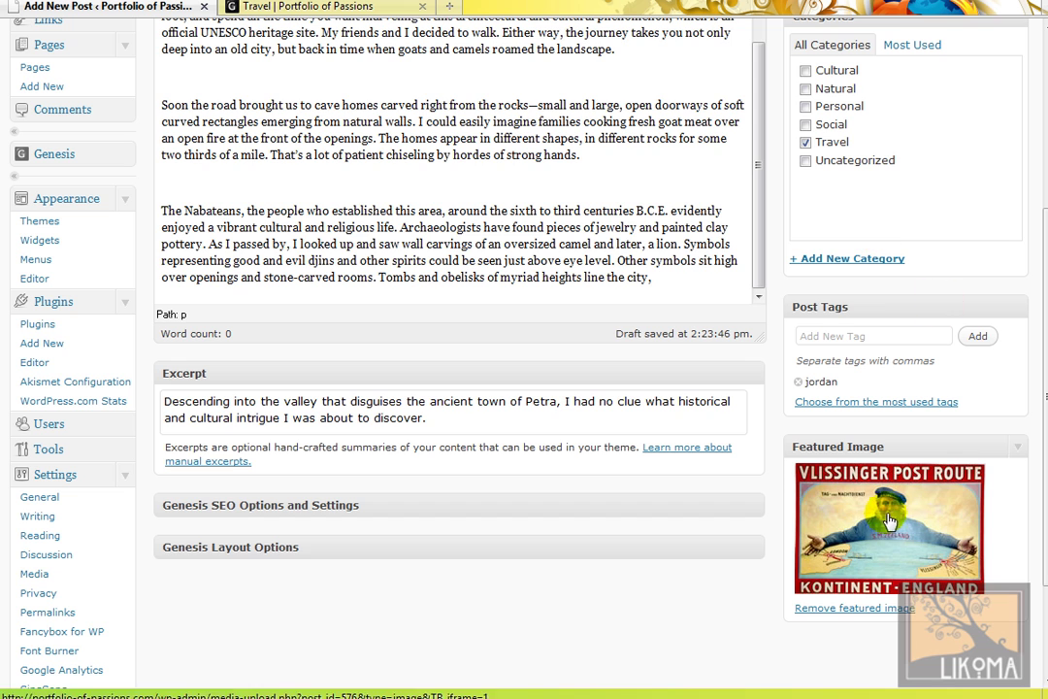
# Step: Open the Petra post's publish date for editing and review the beginning of its body text
pyautogui.scroll(3, 1039, 262)
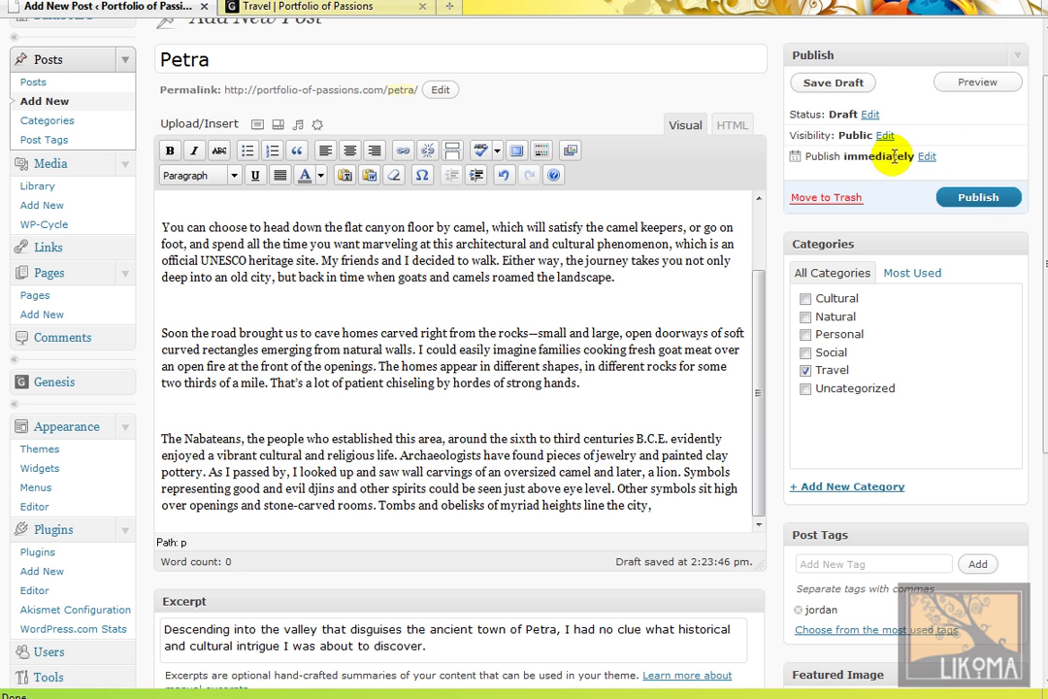
pyautogui.click(927, 157)
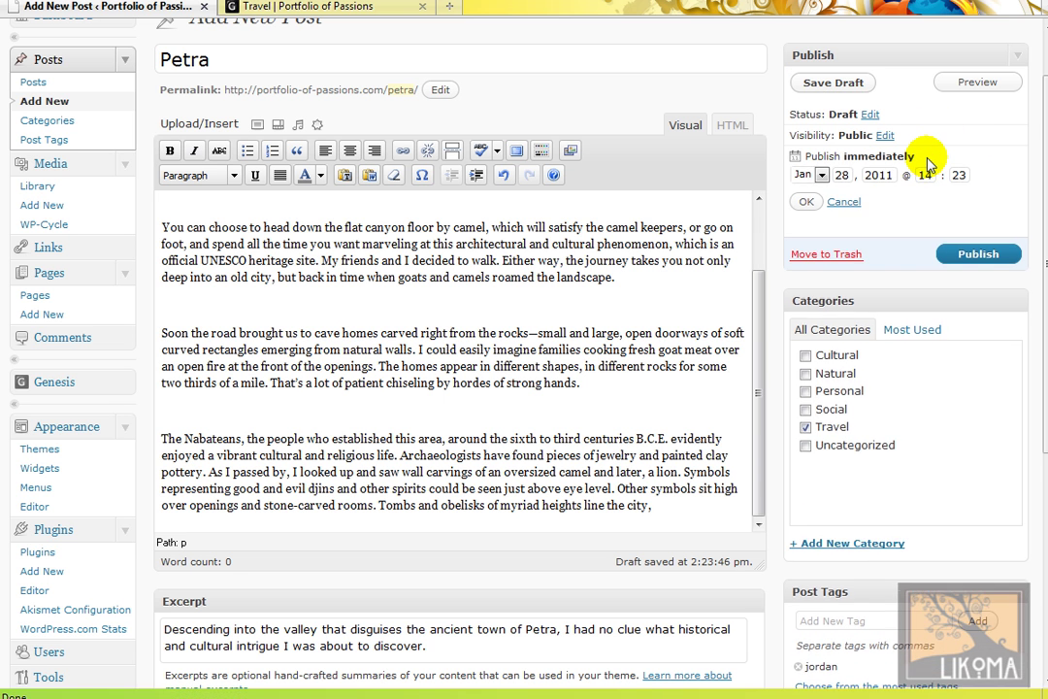
pyautogui.doubleClick(846, 174)
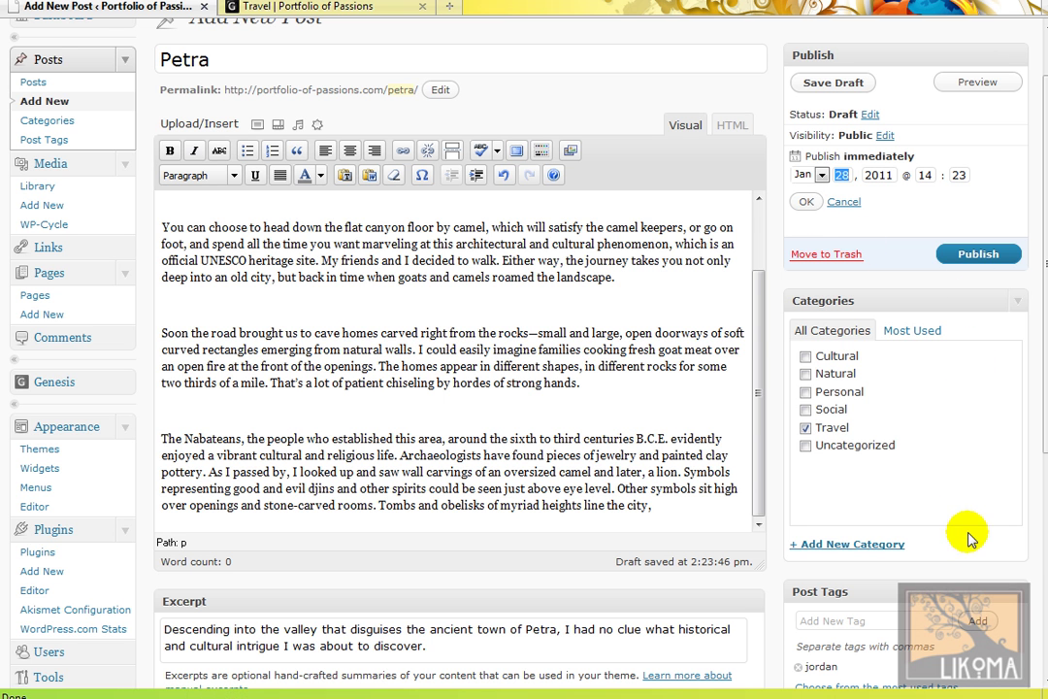
pyautogui.click(756, 206)
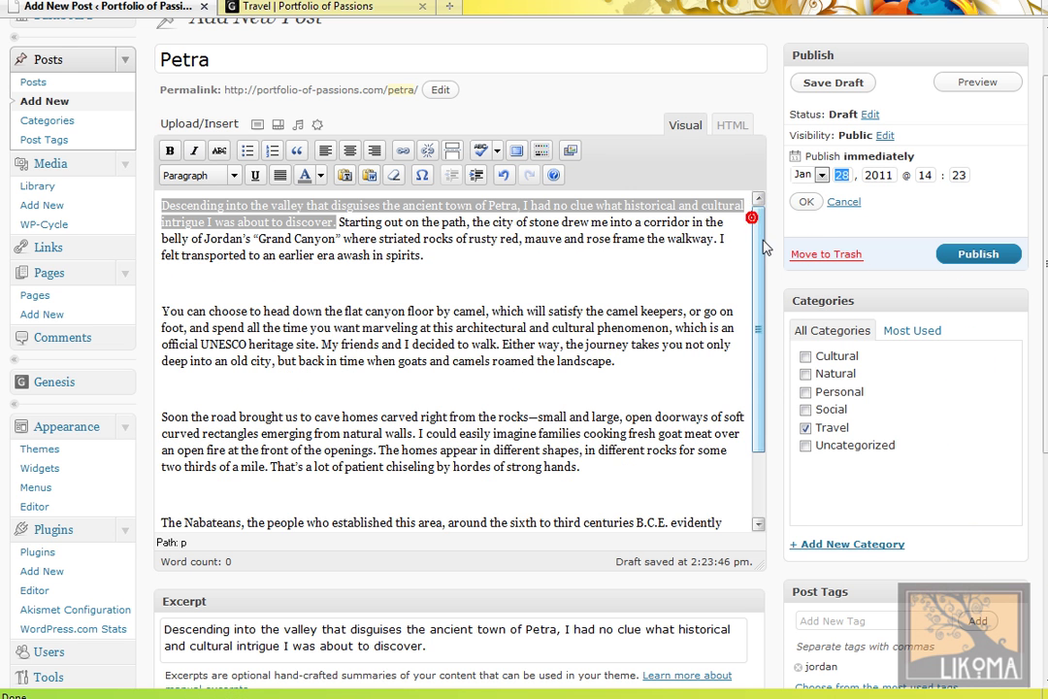
pyautogui.click(393, 209)
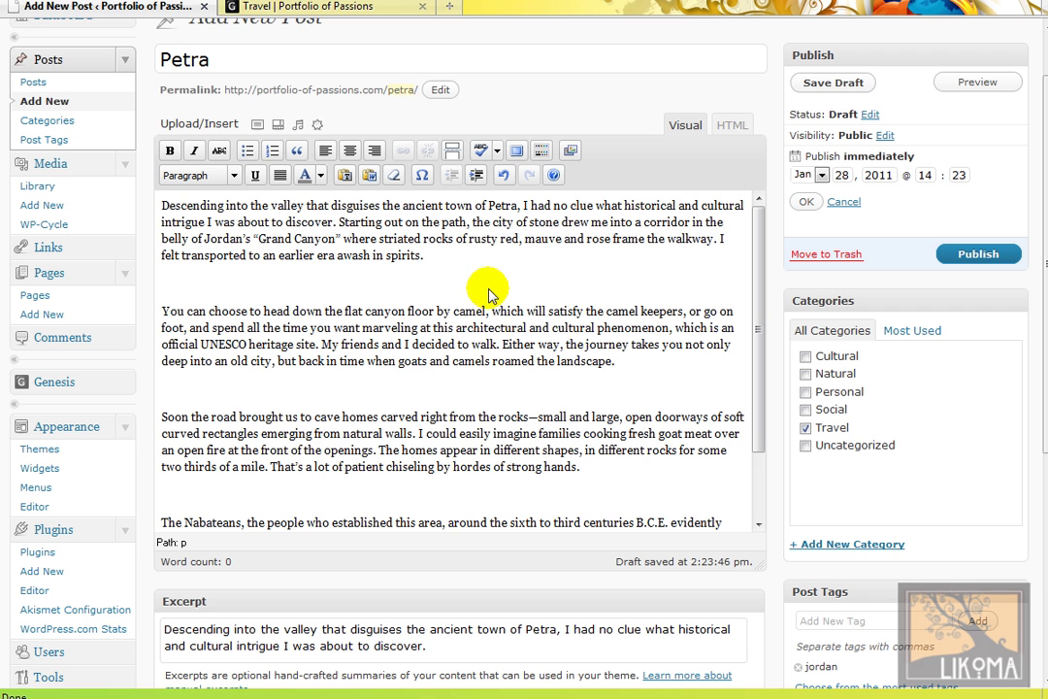
# Step: Publish the Petra post and reload the live Travel category page to check it
pyautogui.click(975, 255)
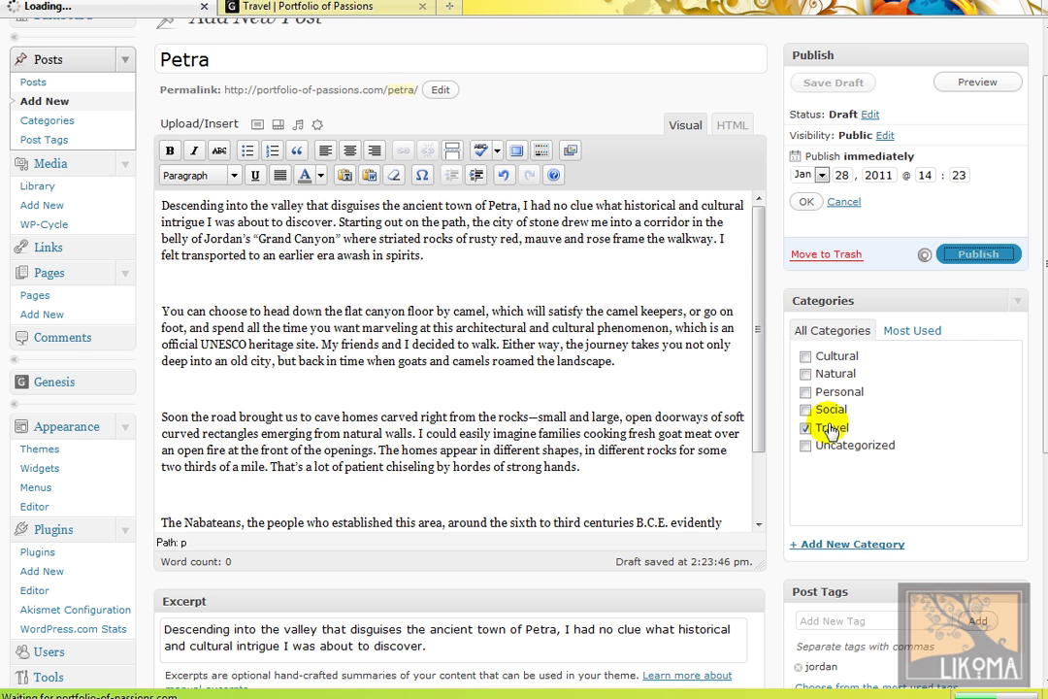
pyautogui.click(272, 7)
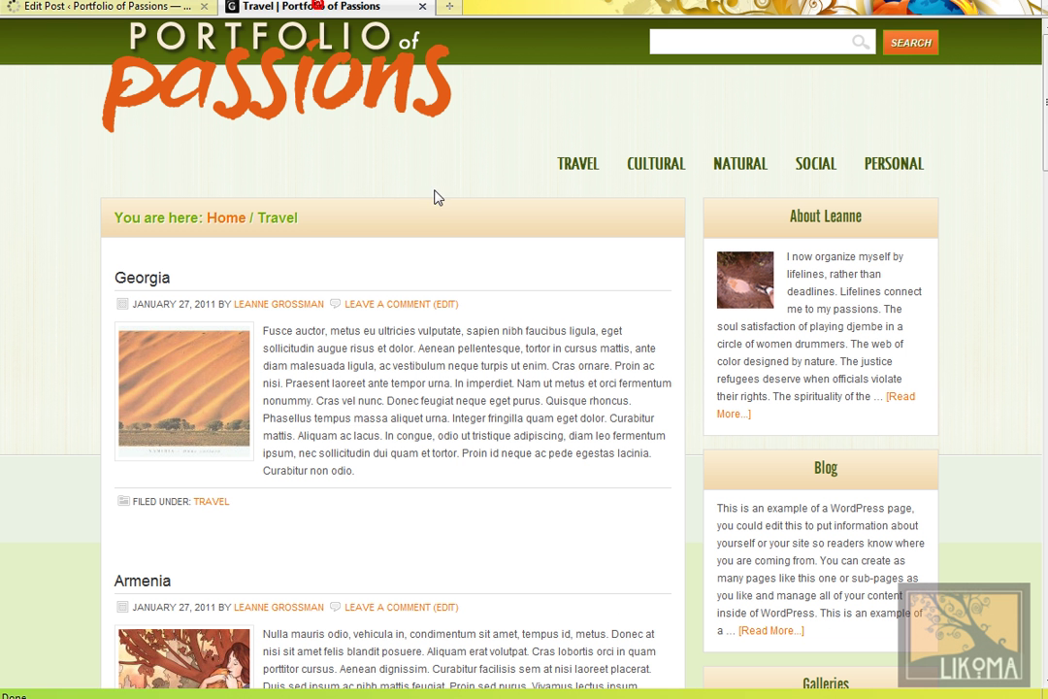
pyautogui.click(587, 168)
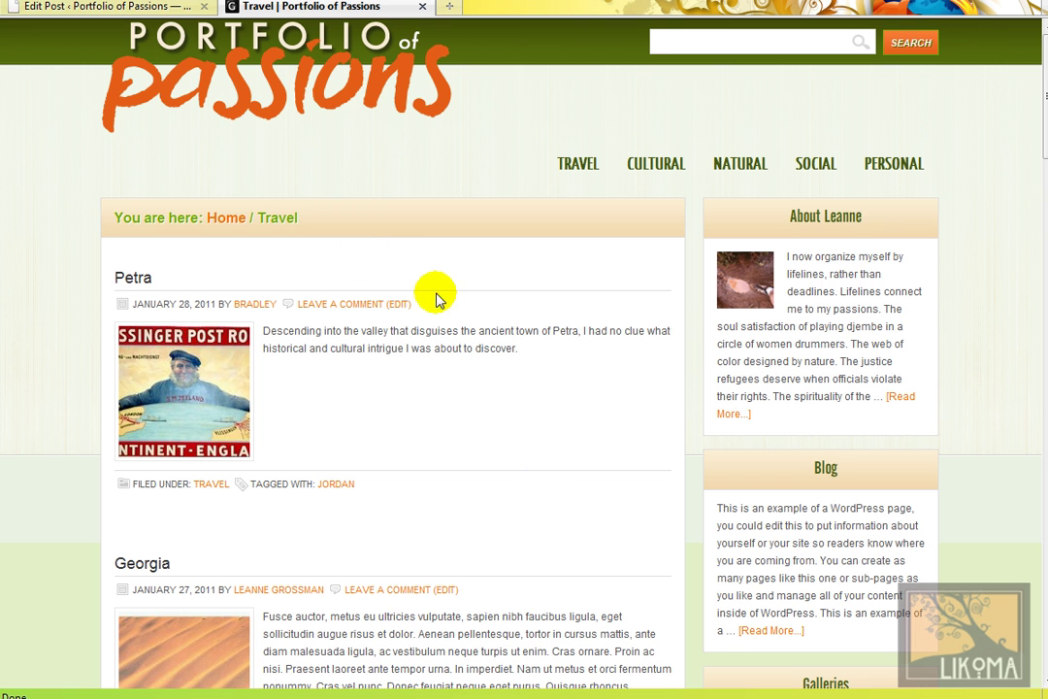
# Step: Look through the posts listed on the live Travel category page, including the Petra entry with its image and excerpt
pyautogui.moveTo(427, 294)
pyautogui.mouseDown()
pyautogui.moveTo(262, 310)
pyautogui.moveTo(417, 313)
pyautogui.mouseUp()
pyautogui.moveTo(363, 491); pyautogui.dragTo(133, 498)
pyautogui.click(428, 423)
pyautogui.scroll(-6, 428, 417)
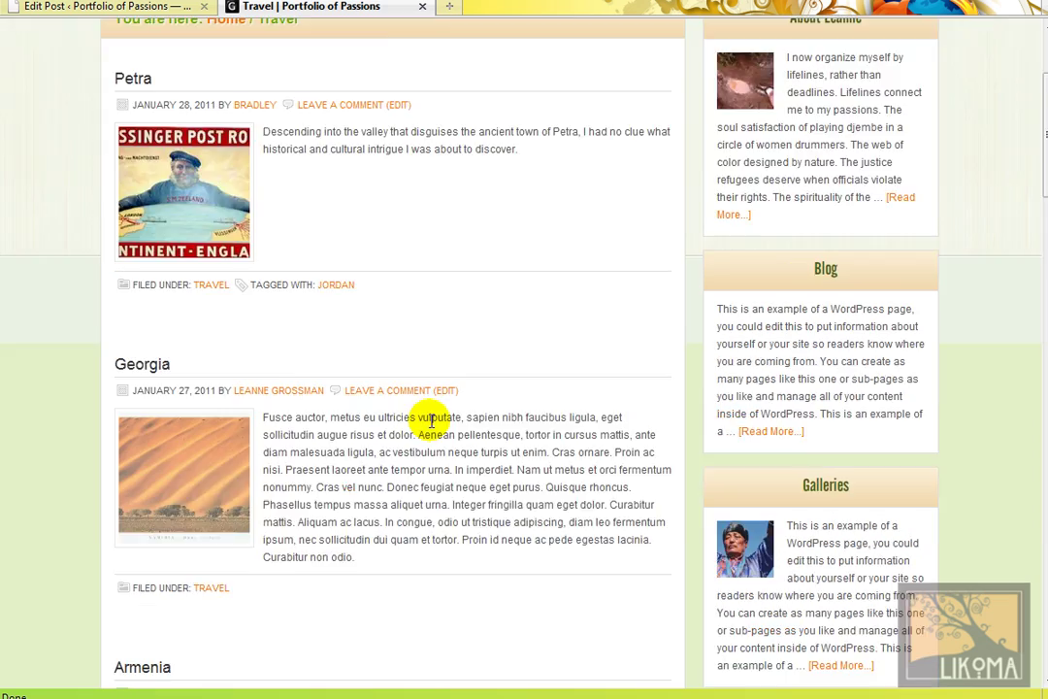
pyautogui.scroll(-4, 430, 442)
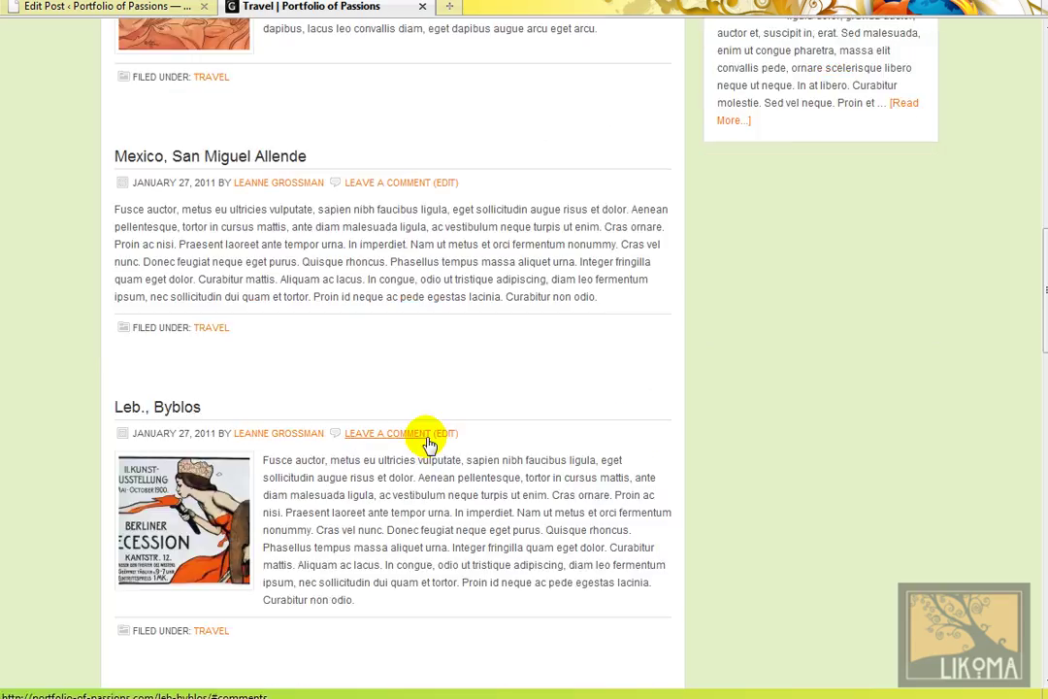
pyautogui.scroll(9, 430, 441)
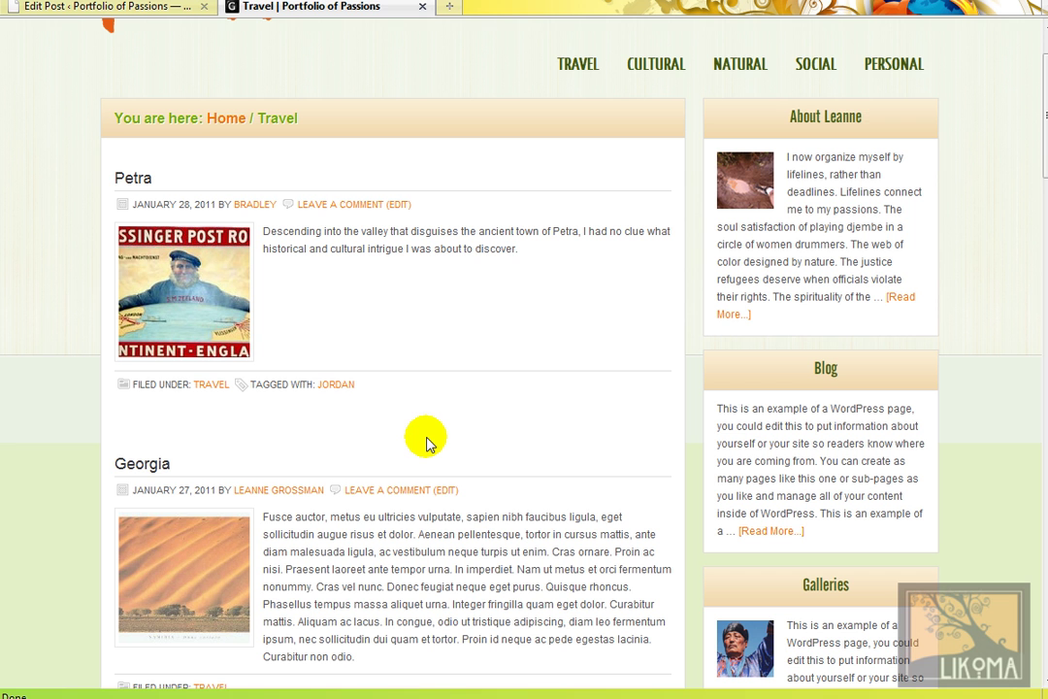
# Step: Open the Georgia post from the Travel page, browse its gallery images enlarged and close the image viewer
pyautogui.click(139, 463)
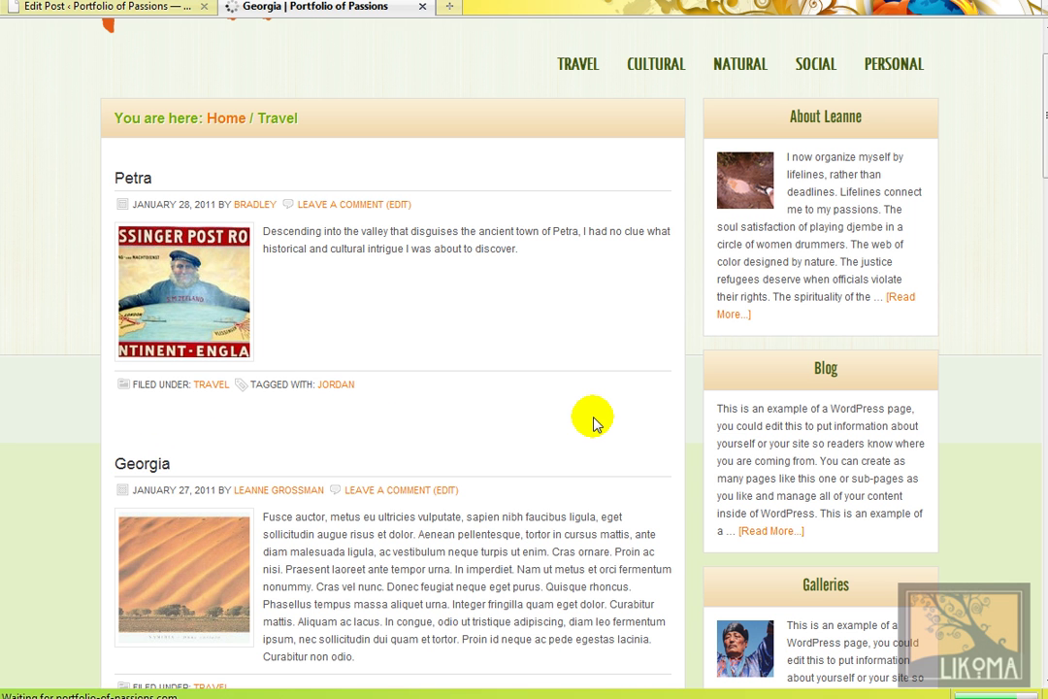
pyautogui.scroll(-3, 650, 485)
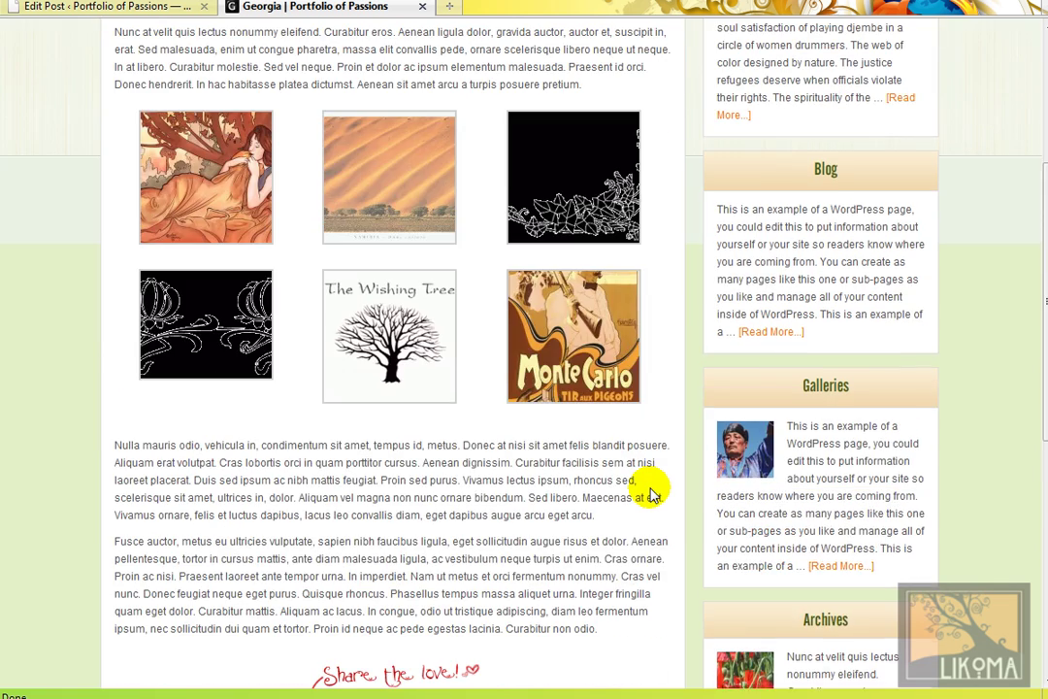
pyautogui.scroll(2, 650, 490)
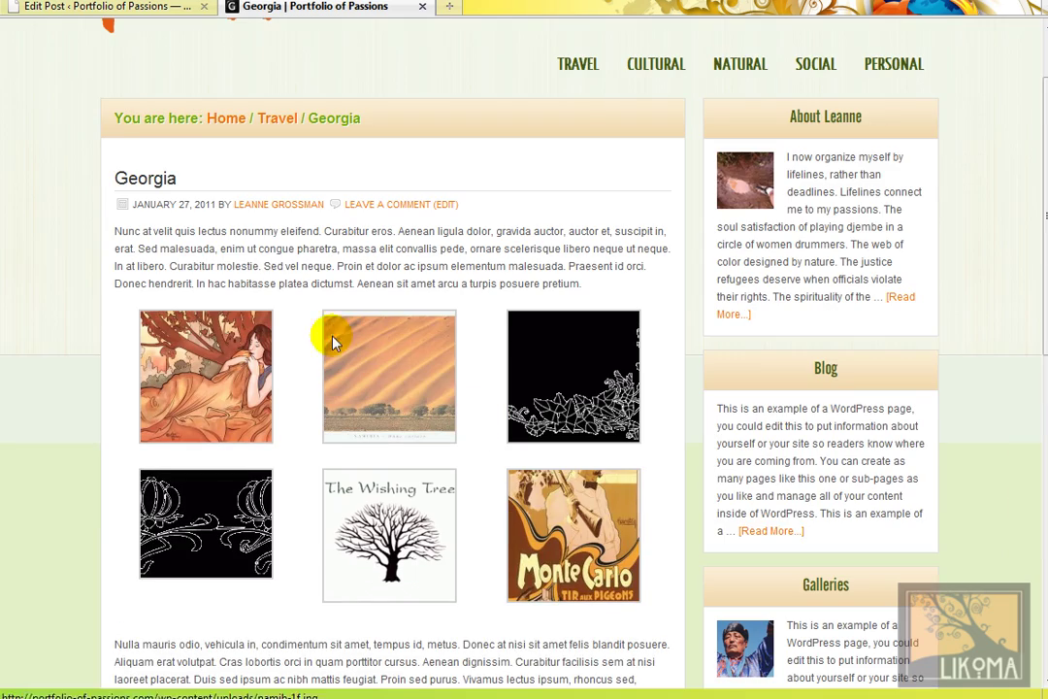
pyautogui.click(218, 363)
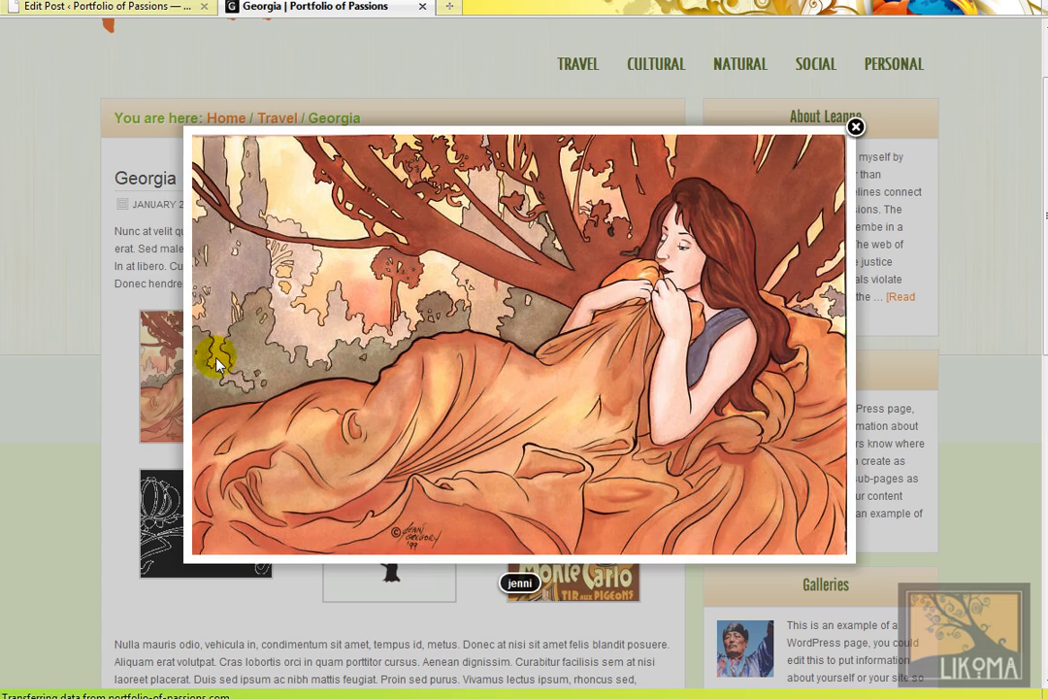
pyautogui.click(773, 344)
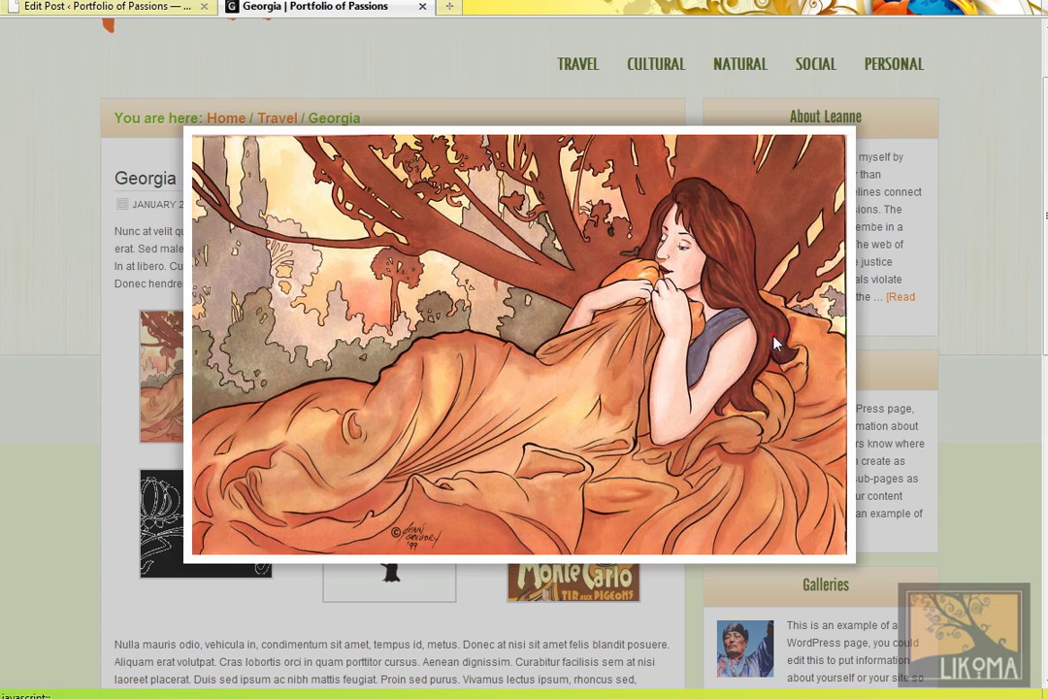
pyautogui.click(774, 342)
pyautogui.click(692, 328)
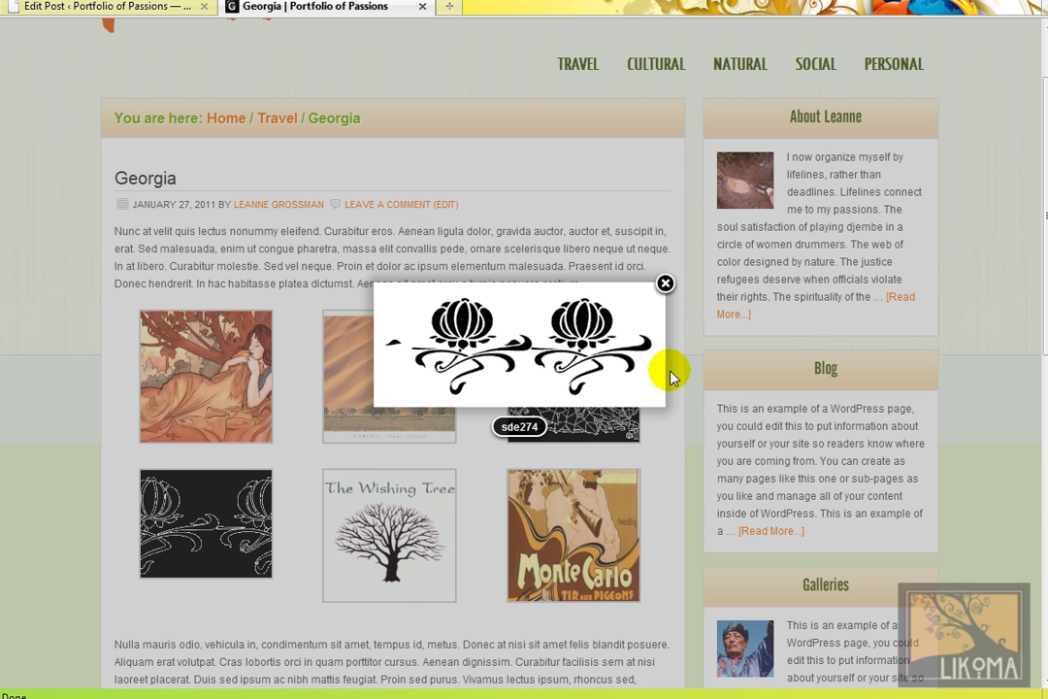
pyautogui.click(664, 284)
# Step: Start a new post titled In That Post and fill its first paragraph with repeated filler text "adfasdf asdf asdf asdf asdf"
pyautogui.click(135, 7)
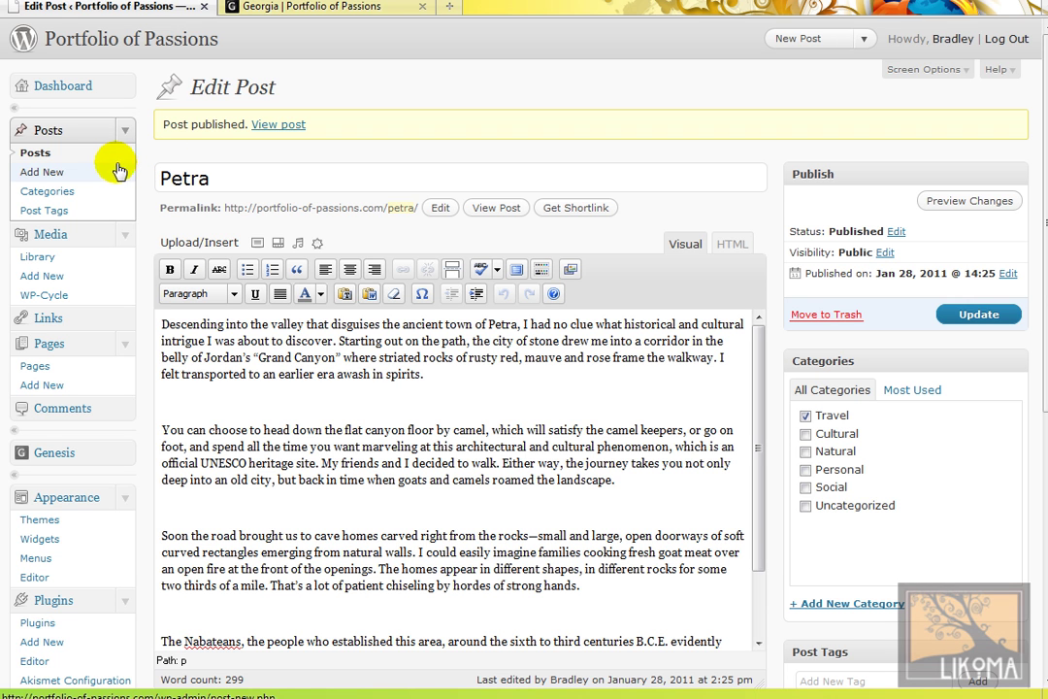
pyautogui.click(80, 172)
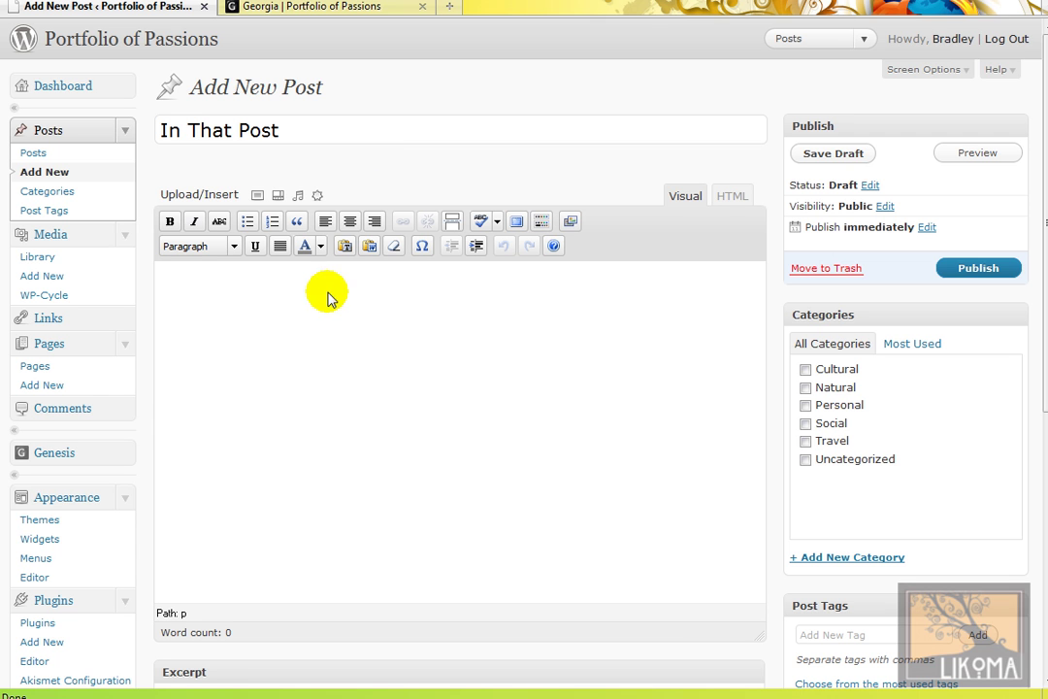
pyautogui.click(309, 341)
pyautogui.write('adfasdf asdf asdf asdf asd')
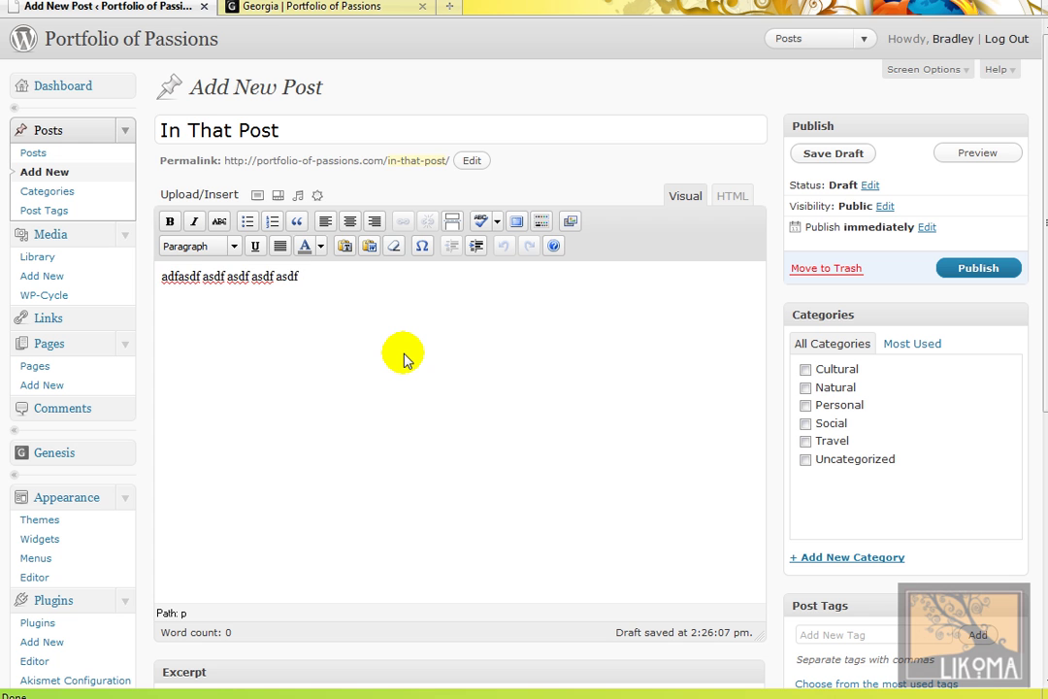
pyautogui.write('f')
pyautogui.hotkey('ctrl', 'a')
pyautogui.hotkey('ctrl', 'c')
pyautogui.hotkey('ctrl', 'v')
pyautogui.hotkey('ctrl', 'v')
pyautogui.hotkey('ctrl', 'v')
pyautogui.hotkey('ctrl', 'v')
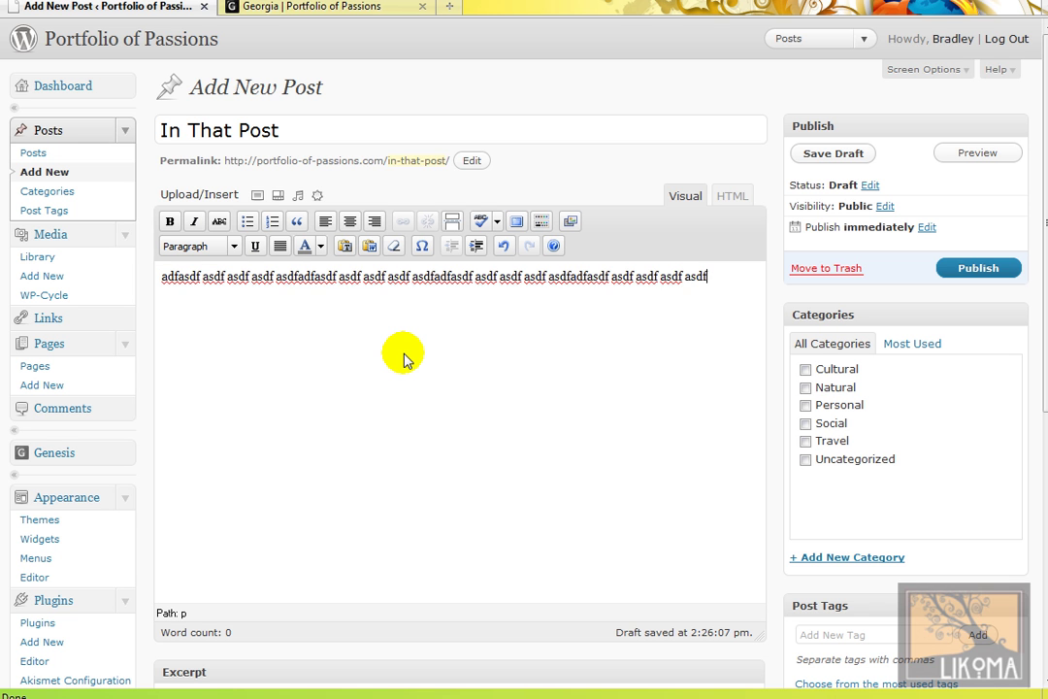
pyautogui.hotkey('ctrl', 'v')
pyautogui.hotkey('ctrl', 'v')
pyautogui.hotkey('ctrl', 'v')
pyautogui.hotkey('ctrl', 'v')
pyautogui.hotkey('ctrl', 'v')
pyautogui.hotkey('ctrl', 'v')
pyautogui.hotkey('ctrl', 'v')
pyautogui.hotkey('ctrl', 'v')
# Step: Add a second paragraph to the post body made of the same repeated filler text
pyautogui.press('Return')
pyautogui.hotkey('ctrl', 'v')
pyautogui.hotkey('ctrl', 'v')
pyautogui.hotkey('ctrl', 'v')
pyautogui.hotkey('ctrl', 'v')
pyautogui.hotkey('ctrl', 'v')
pyautogui.hotkey('ctrl', 'v')
pyautogui.hotkey('ctrl', 'v')
pyautogui.hotkey('ctrl', 'v')
pyautogui.hotkey('ctrl', 'v')
pyautogui.hotkey('ctrl', 'v')
pyautogui.hotkey('ctrl', 'v')
pyautogui.hotkey('ctrl', 'v')
pyautogui.hotkey('ctrl', 'v')
pyautogui.hotkey('ctrl', 'v')
pyautogui.hotkey('ctrl', 'v')
pyautogui.hotkey('ctrl', 'v')
pyautogui.hotkey('ctrl', 'v')
pyautogui.hotkey('ctrl', 'v')
pyautogui.hotkey('ctrl', 'v')
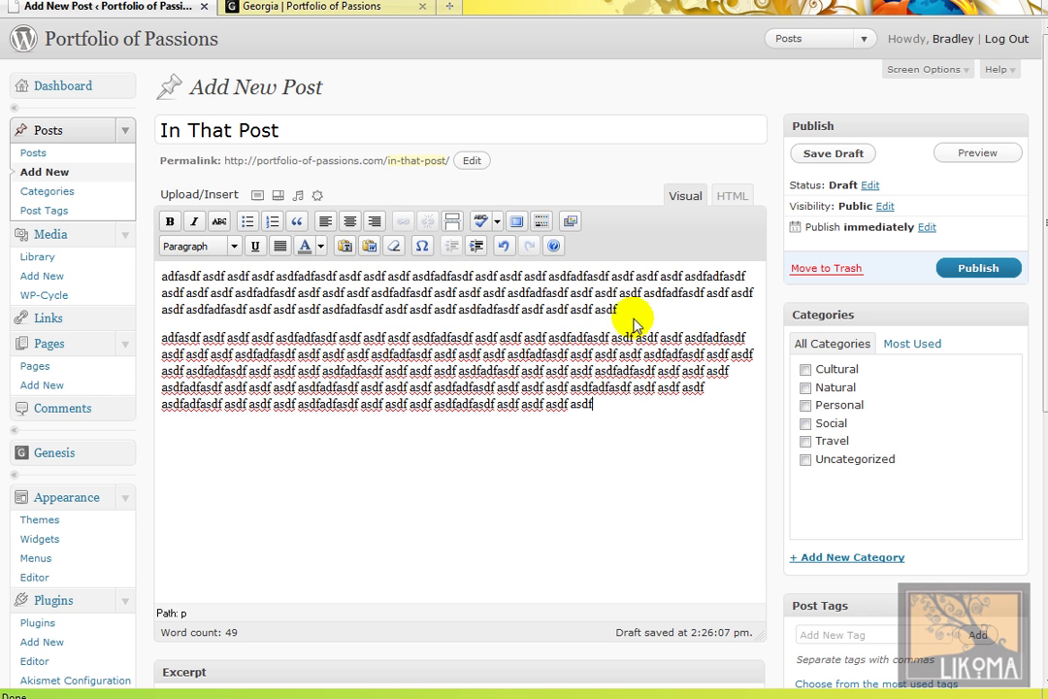
# Step: Insert an empty line between the two paragraphs and assign the post to the Travel category
pyautogui.click(649, 309)
pyautogui.press('Return')
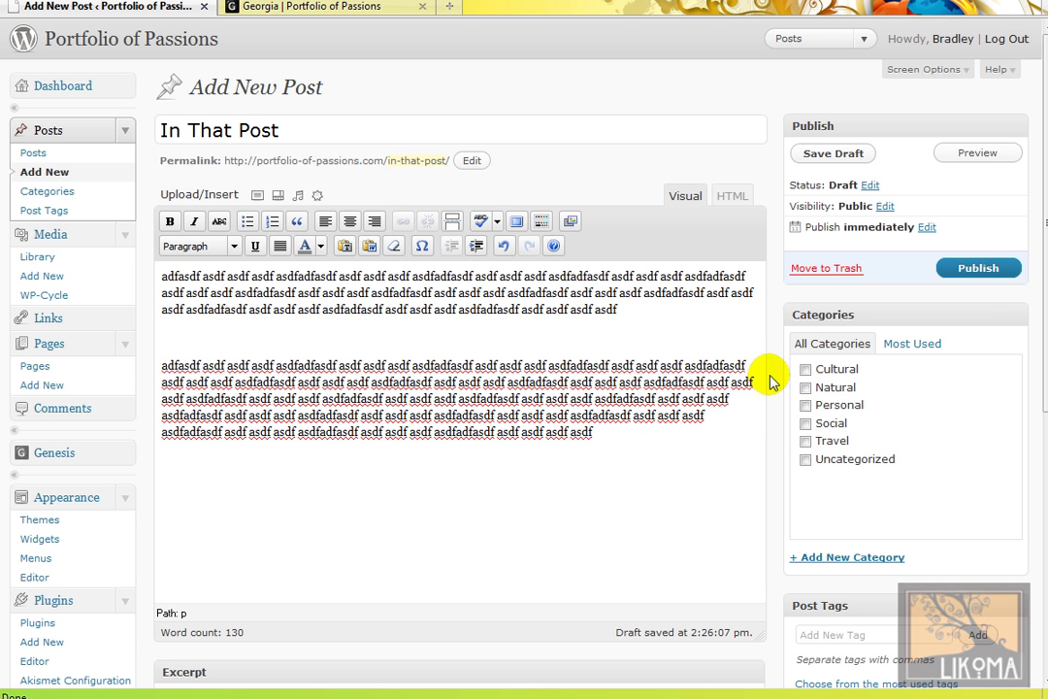
pyautogui.click(804, 440)
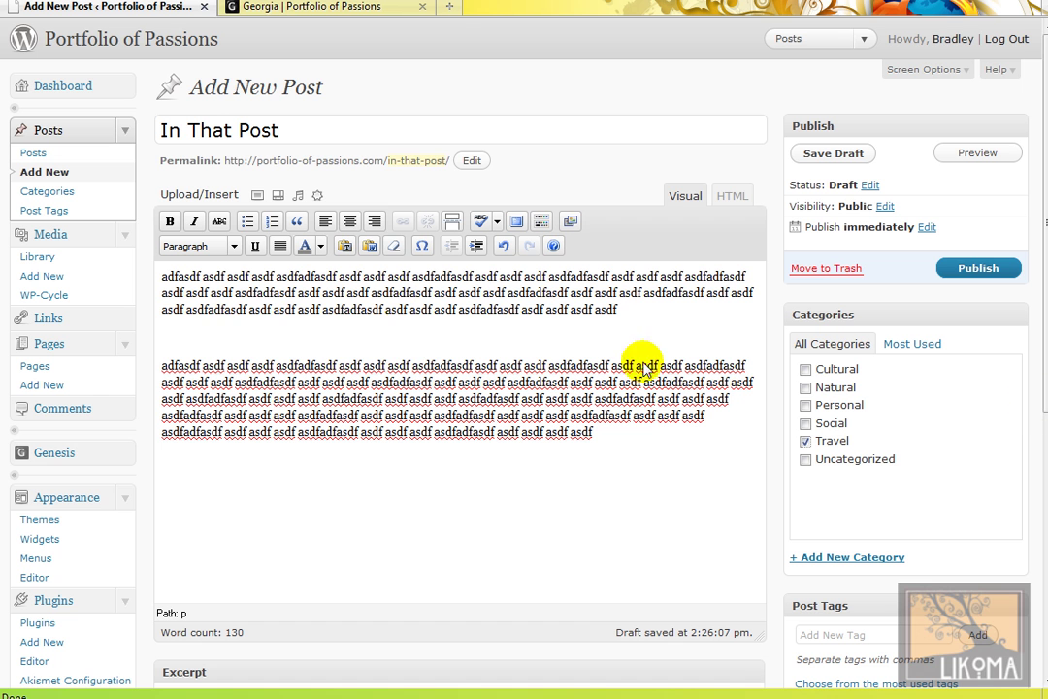
# Step: Upload the images sde250, sde249, sde247, sde246, sde245, sde244 and sde243 from the computer for the empty line between the paragraphs
pyautogui.click(210, 327)
pyautogui.click(257, 198)
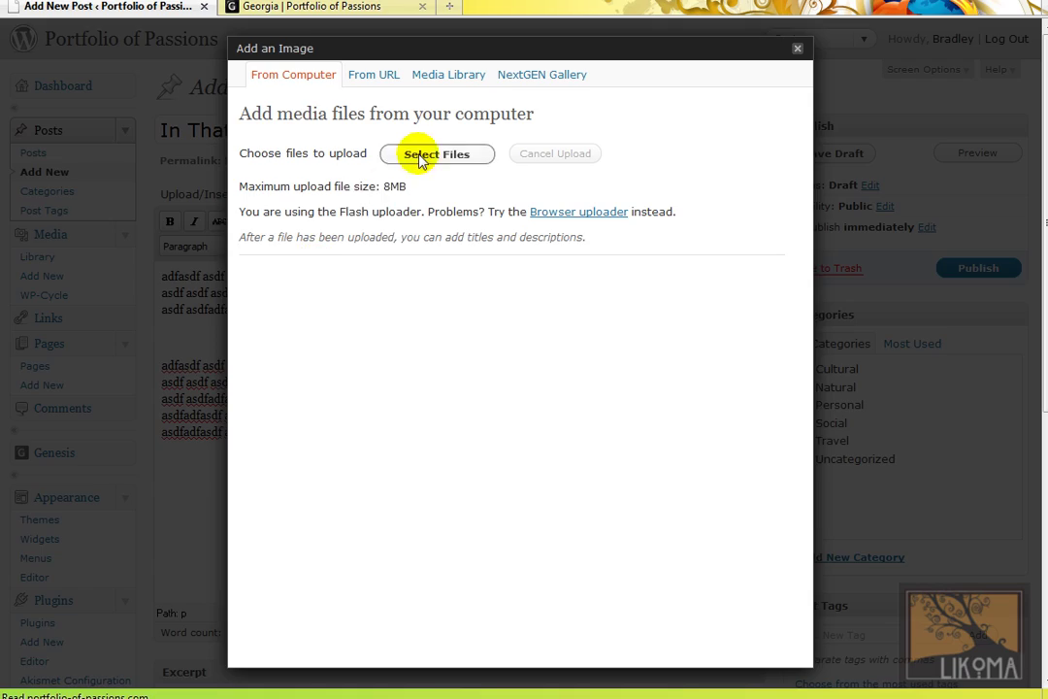
pyautogui.click(420, 152)
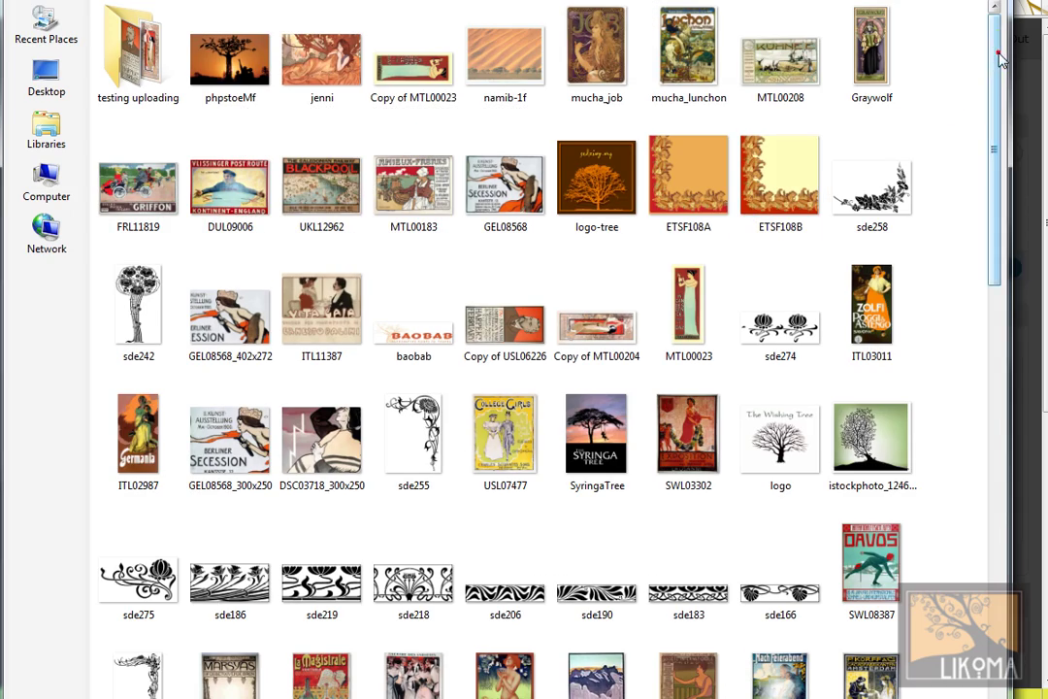
pyautogui.moveTo(1001, 61); pyautogui.dragTo(994, 430)
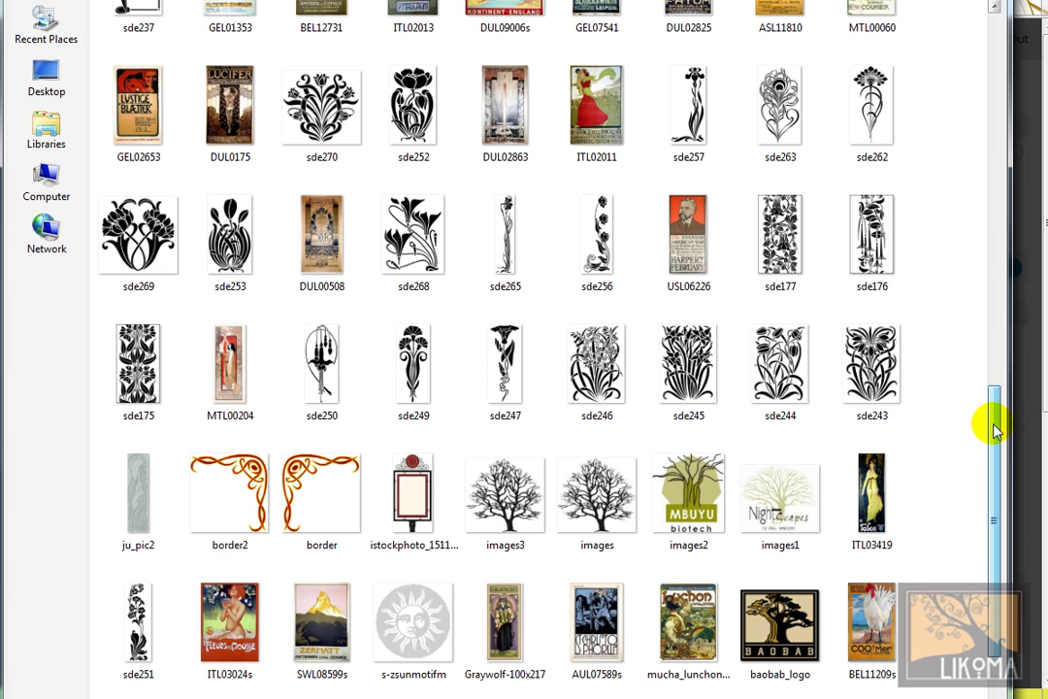
pyautogui.click(865, 362)
pyautogui.keyDown('shift'); pyautogui.click(316, 369); pyautogui.keyUp('shift')
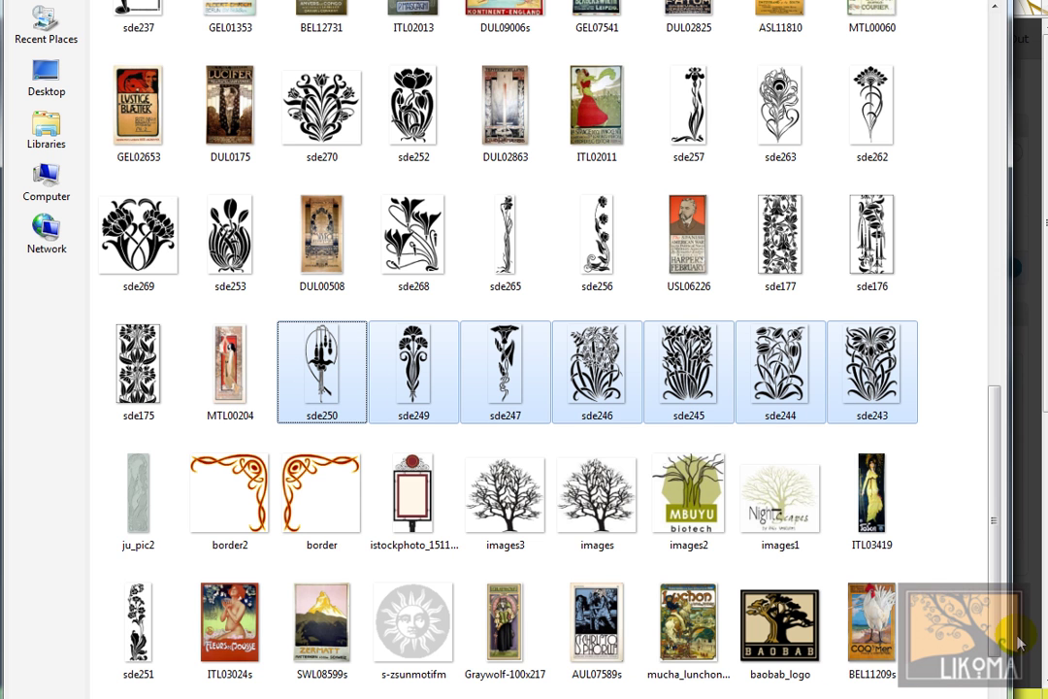
pyautogui.scroll(-2, 997, 621)
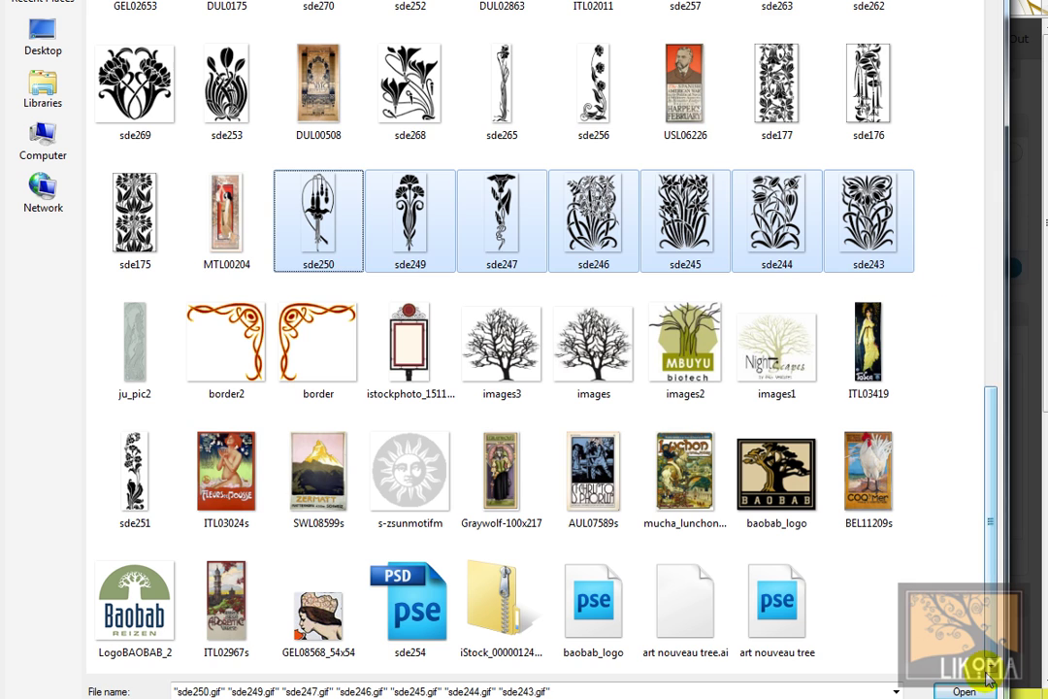
pyautogui.press('Return')
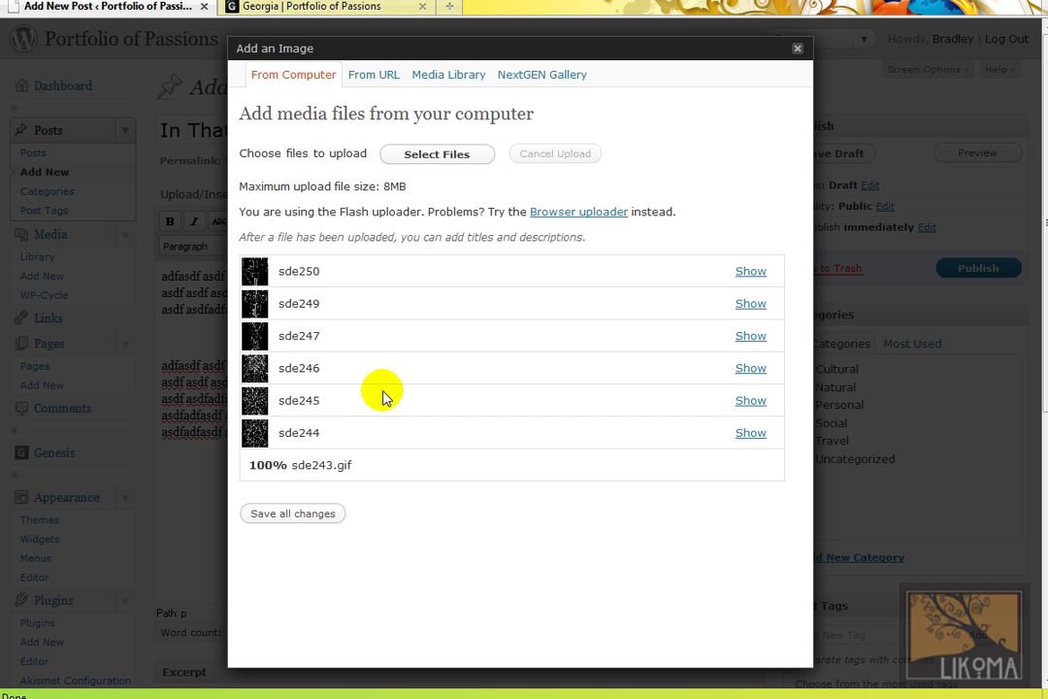
# Step: Save the uploaded images and insert them into the post as a three-column gallery in ascending menu order, linked to the image files
pyautogui.click(309, 517)
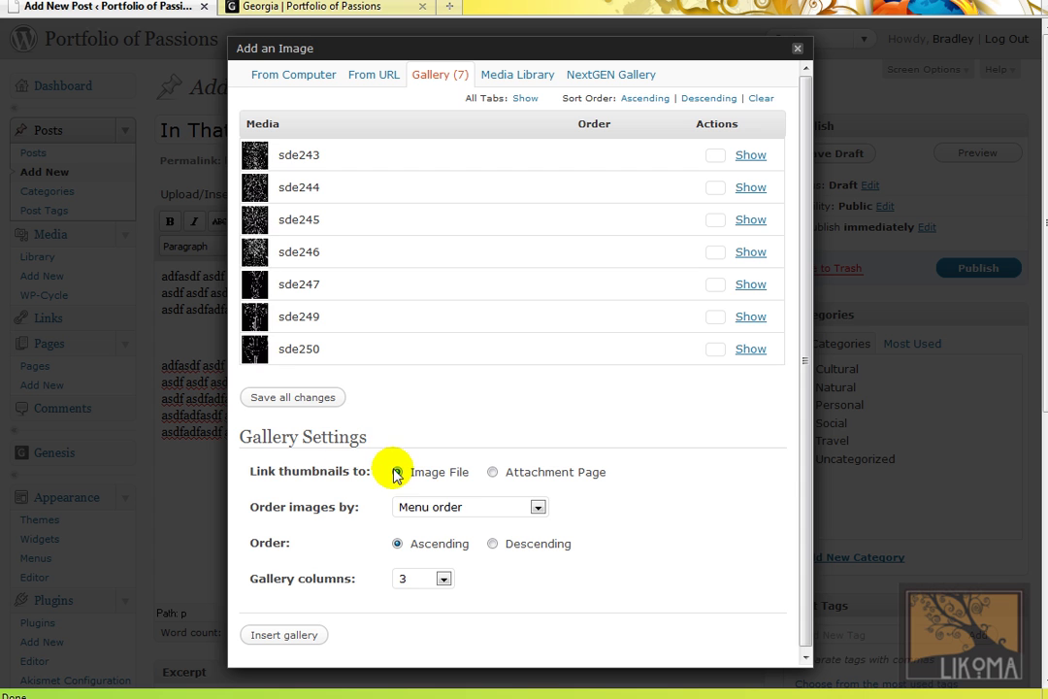
pyautogui.click(452, 506)
pyautogui.click(449, 507)
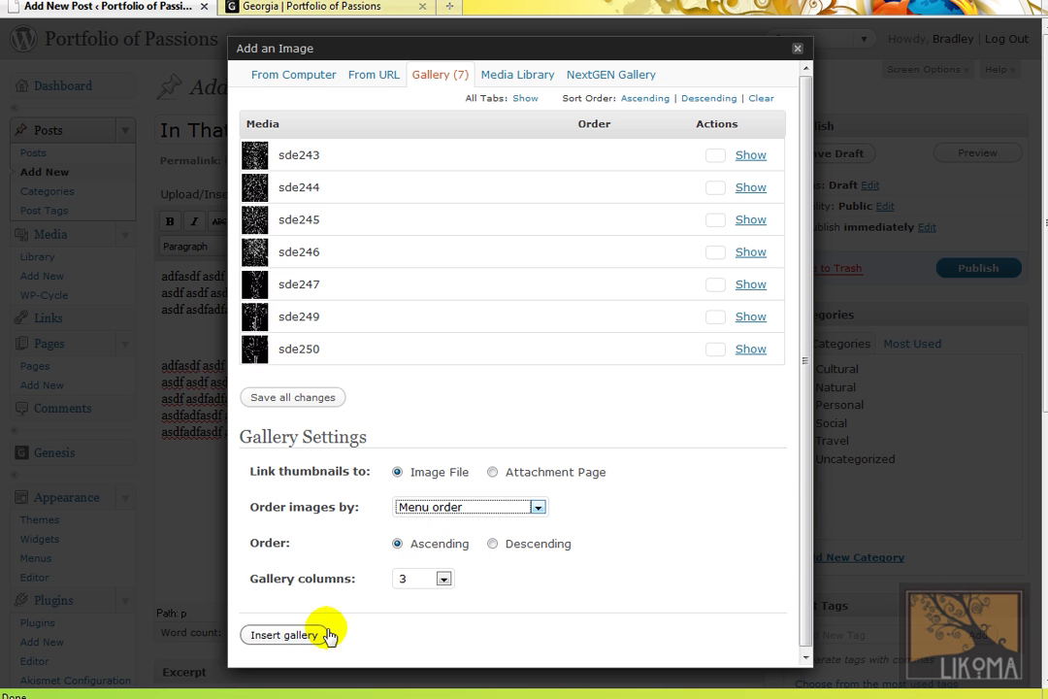
pyautogui.click(292, 641)
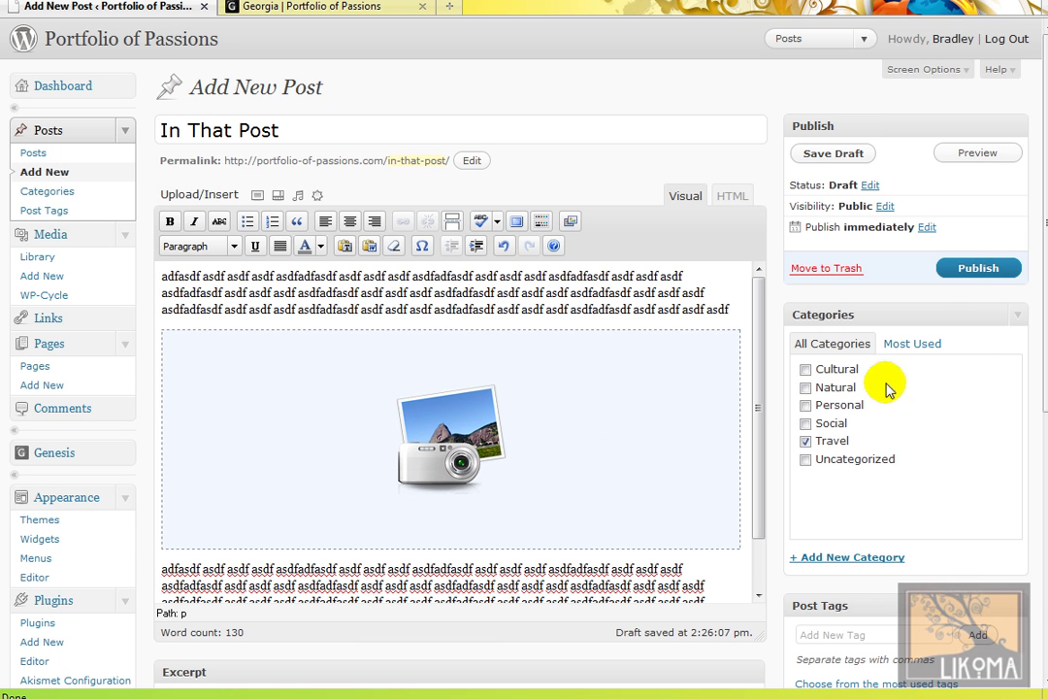
# Step: Fill the post's excerpt with the filler text from its body
pyautogui.moveTo(497, 304); pyautogui.dragTo(182, 310)
pyautogui.scroll(-1, 282, 538)
pyautogui.scroll(-5, 194, 553)
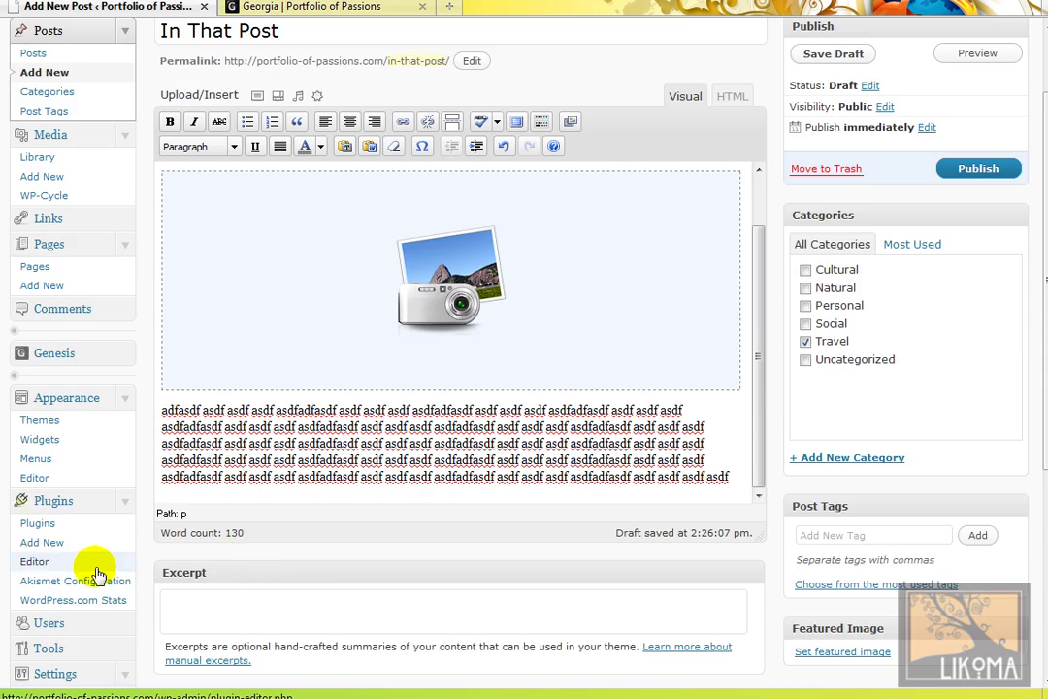
pyautogui.click(250, 410)
pyautogui.hotkey('ctrl', 'v')
pyautogui.hotkey('ctrl', 'v')
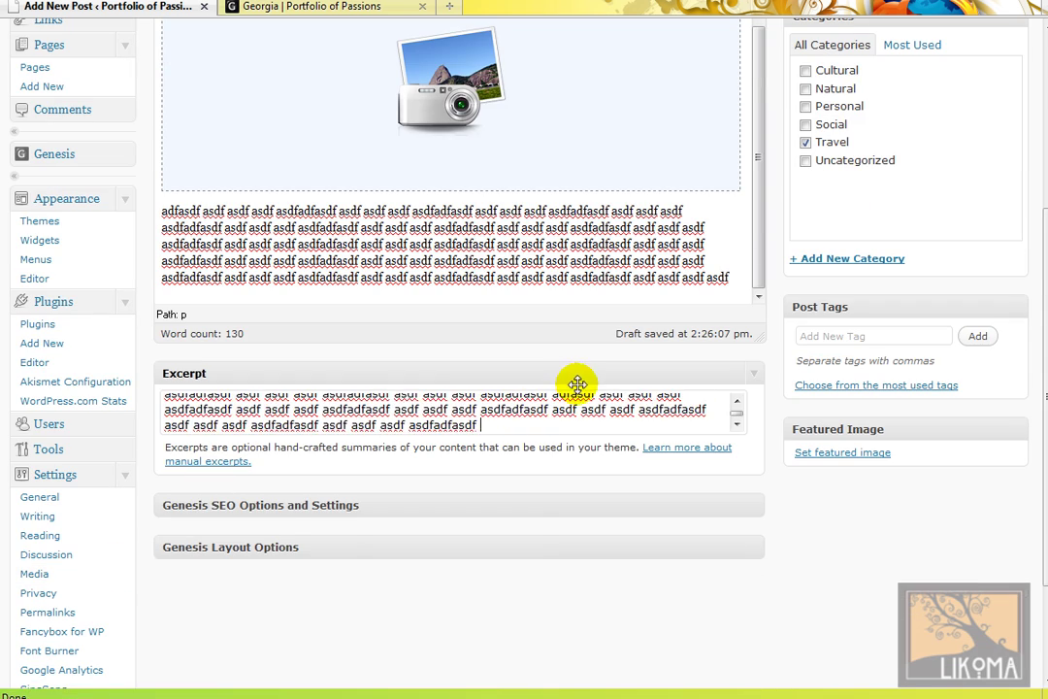
# Step: Publish the In That Post entry and open the live Travel category page to check it
pyautogui.scroll(5, 735, 521)
pyautogui.scroll(-3, 803, 554)
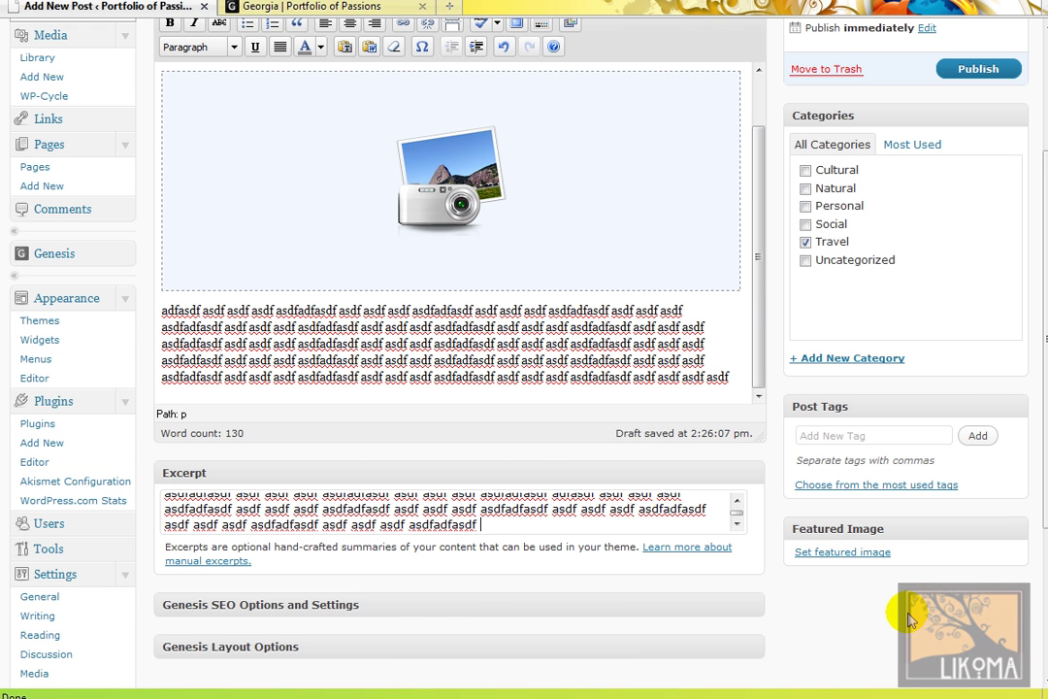
pyautogui.scroll(3, 910, 619)
pyautogui.click(977, 268)
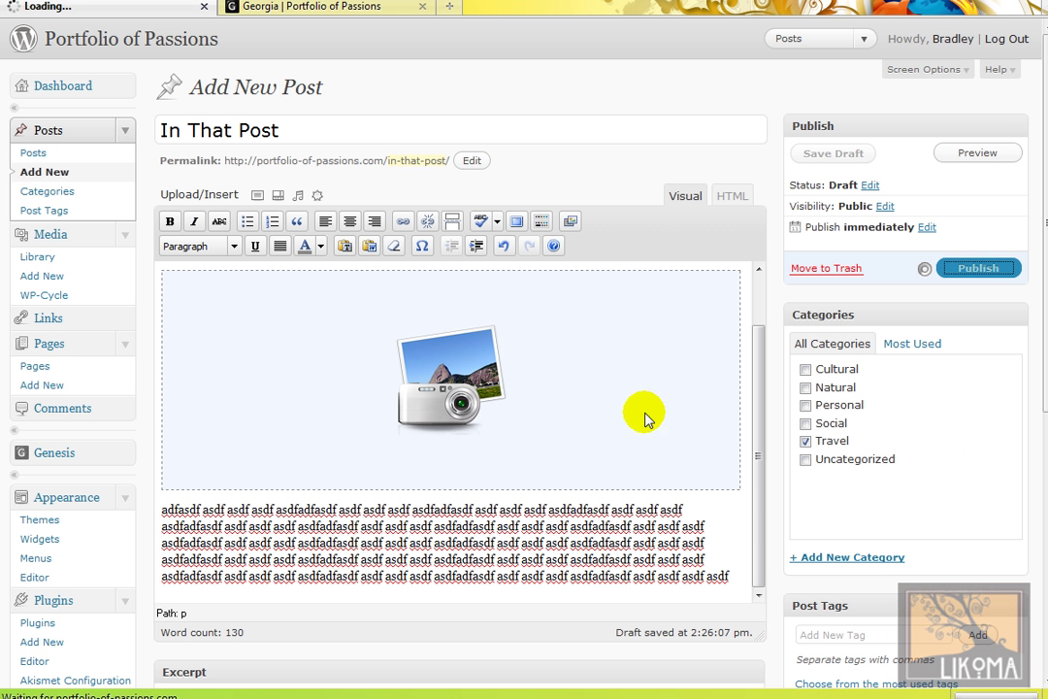
pyautogui.click(363, 8)
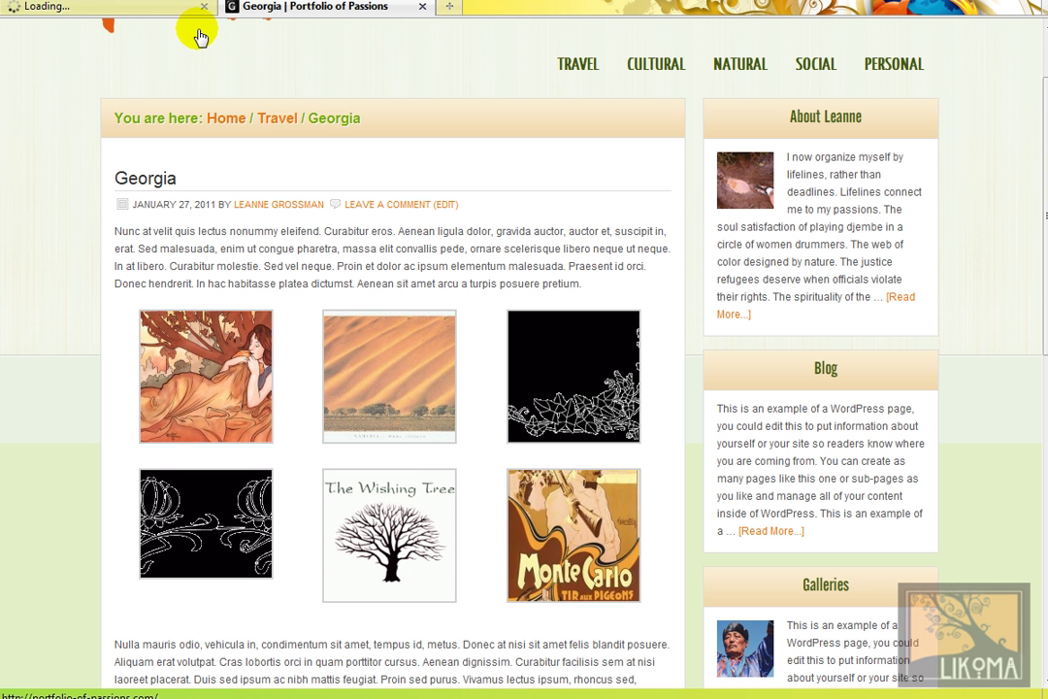
pyautogui.click(595, 65)
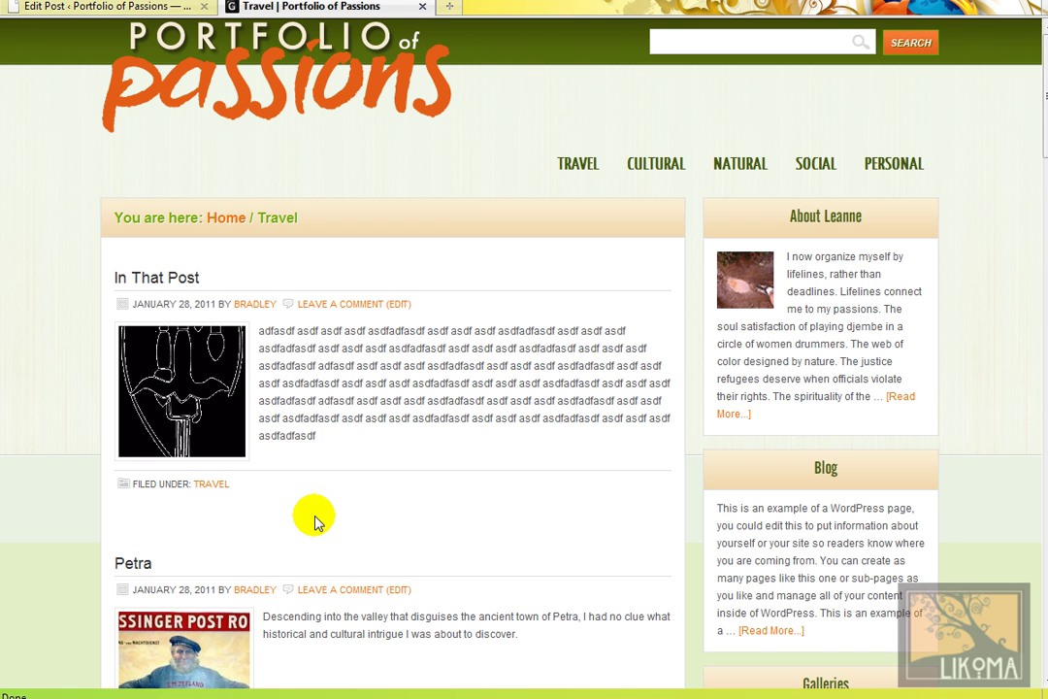
# Step: Open In That Post on the live site, look over its gallery and enlarge the first image
pyautogui.click(160, 278)
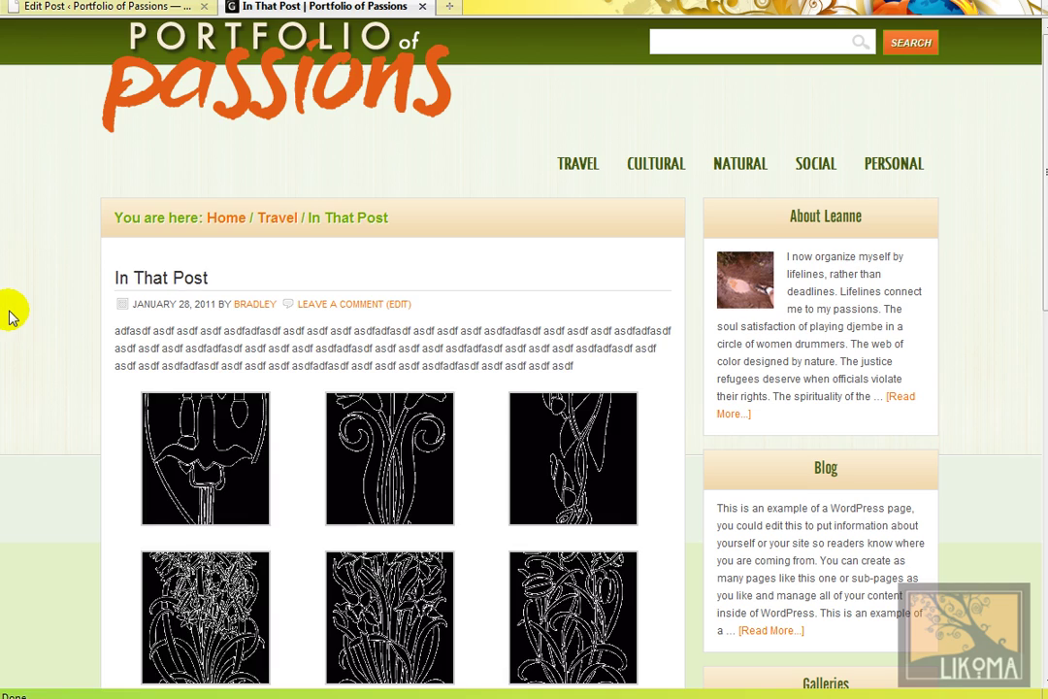
pyautogui.scroll(-5, 18, 367)
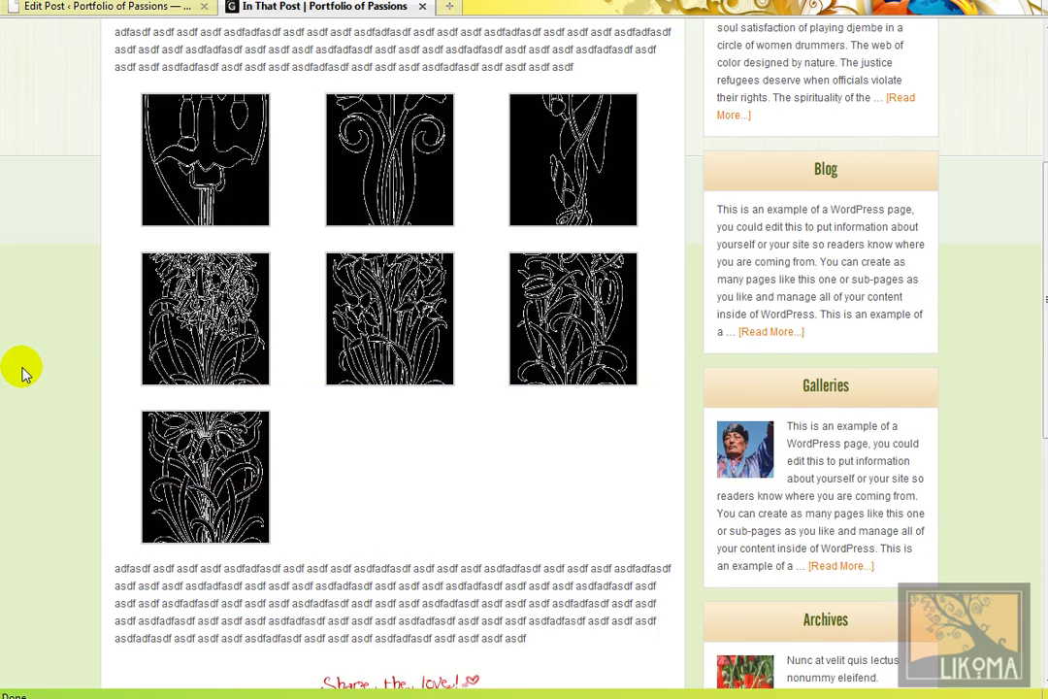
pyautogui.scroll(2, 24, 372)
pyautogui.scroll(4, 23, 372)
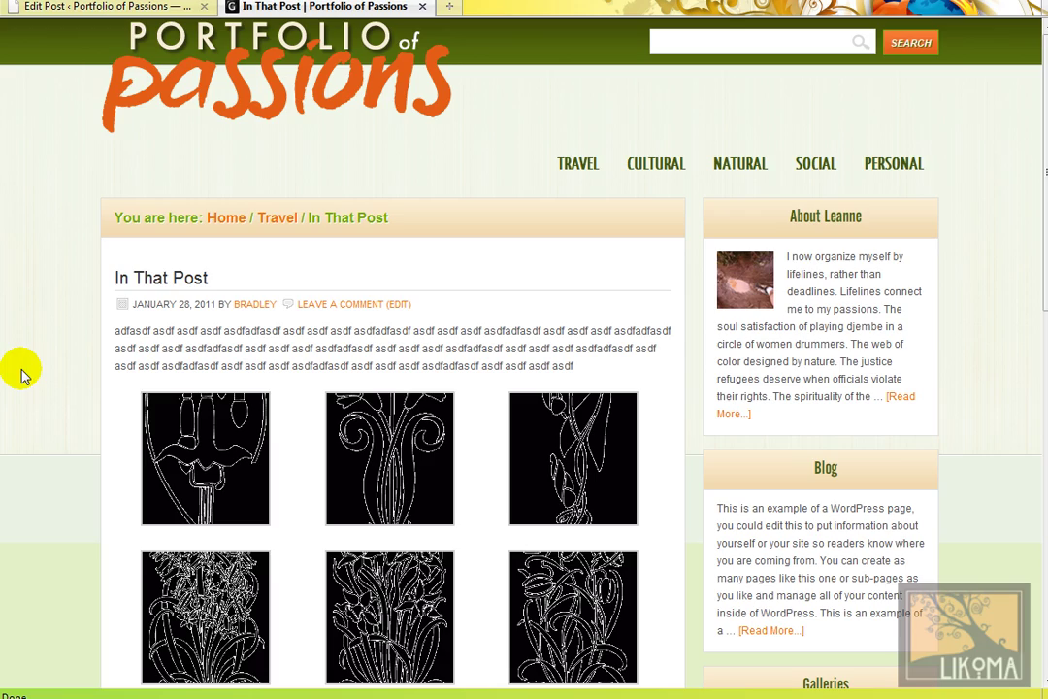
pyautogui.click(215, 441)
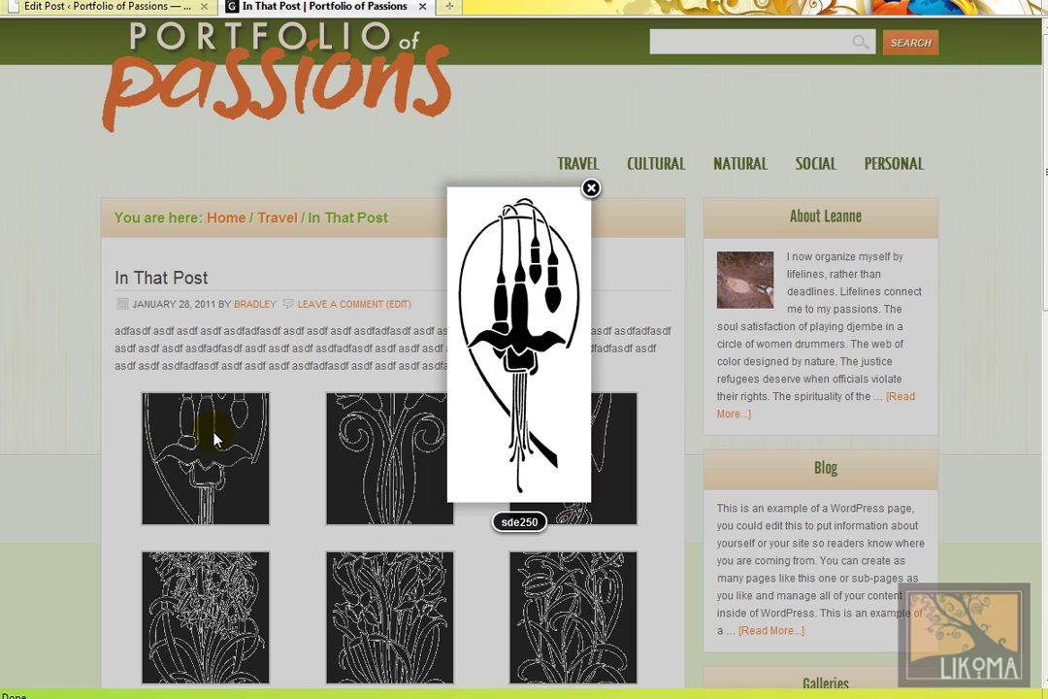
# Step: Browse through the following enlarged gallery images of In That Post, check the caption on the third image, and close the viewer
pyautogui.click(585, 333)
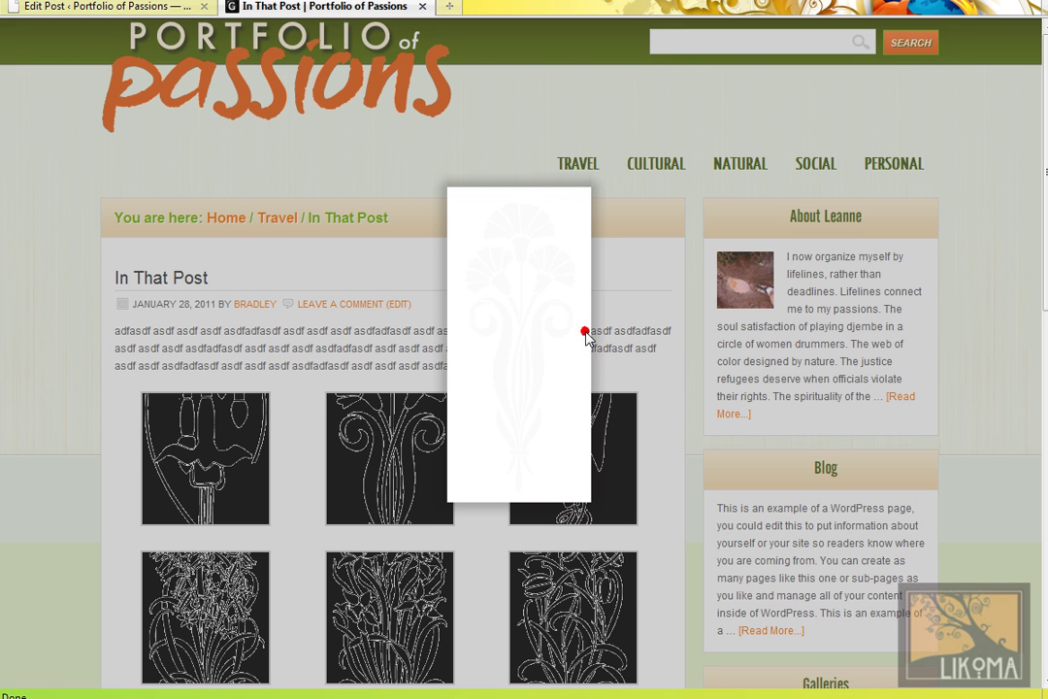
pyautogui.click(586, 334)
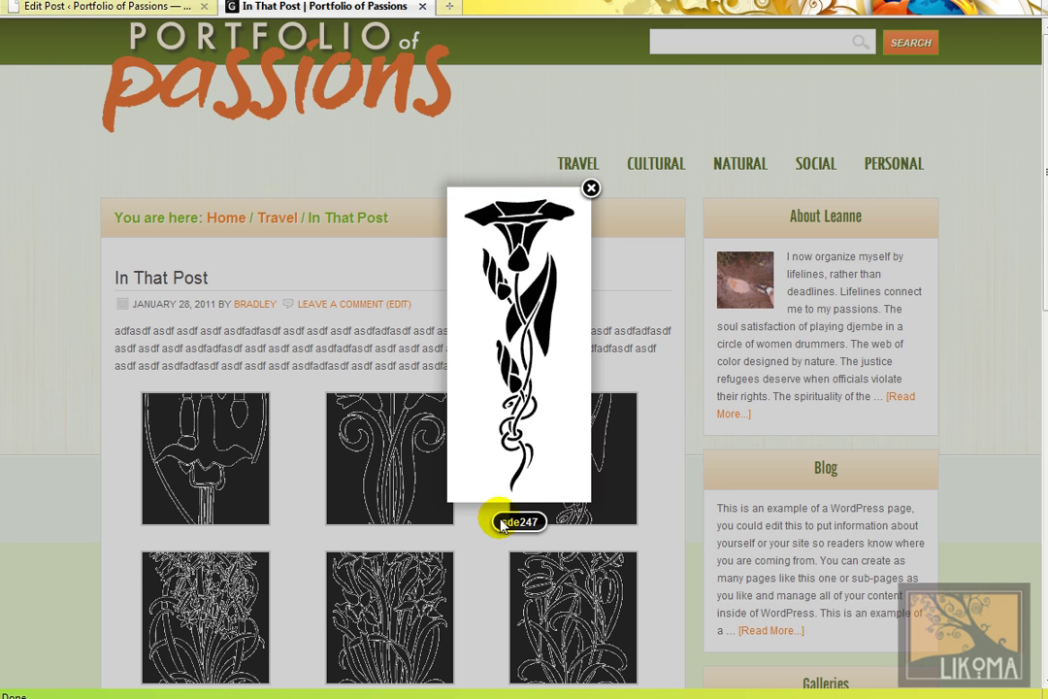
pyautogui.moveTo(488, 521); pyautogui.dragTo(537, 524)
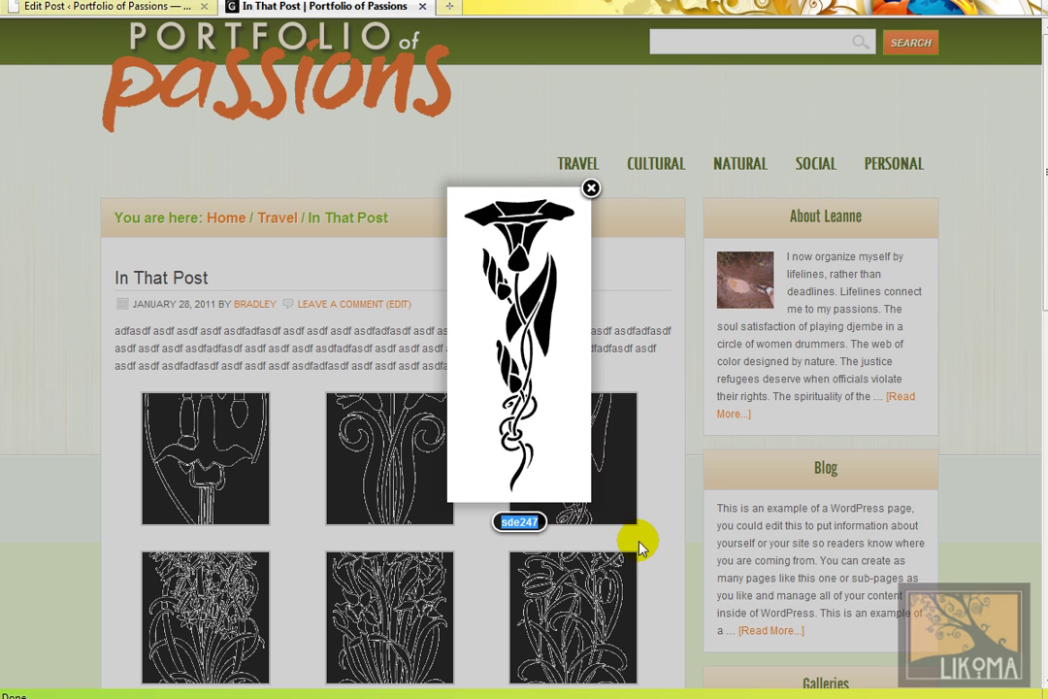
pyautogui.click(574, 403)
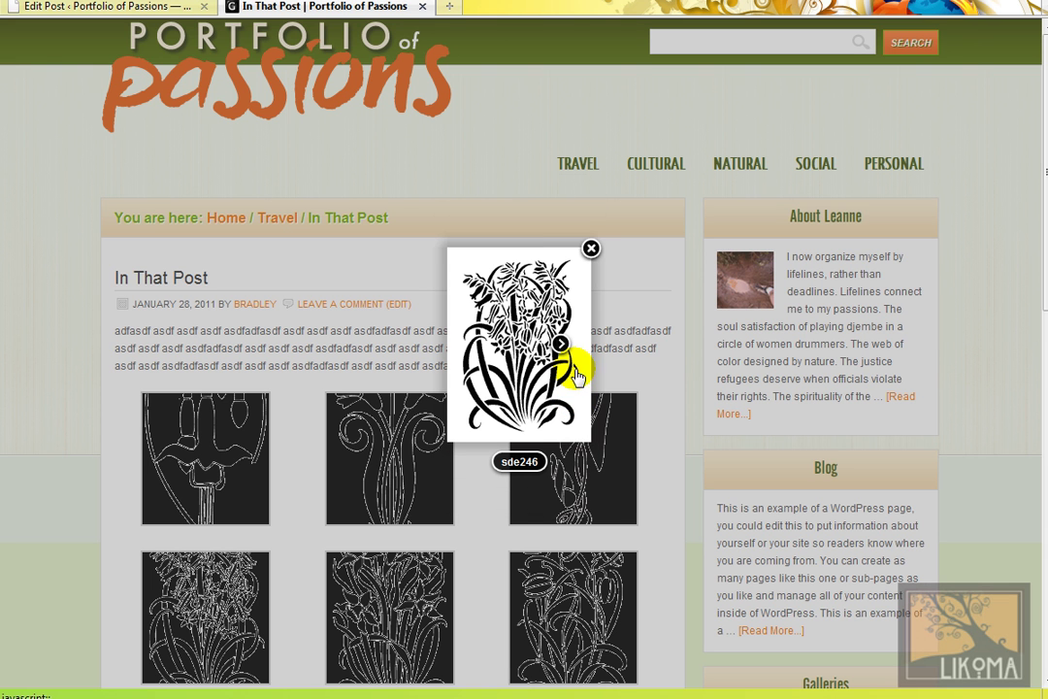
pyautogui.click(591, 251)
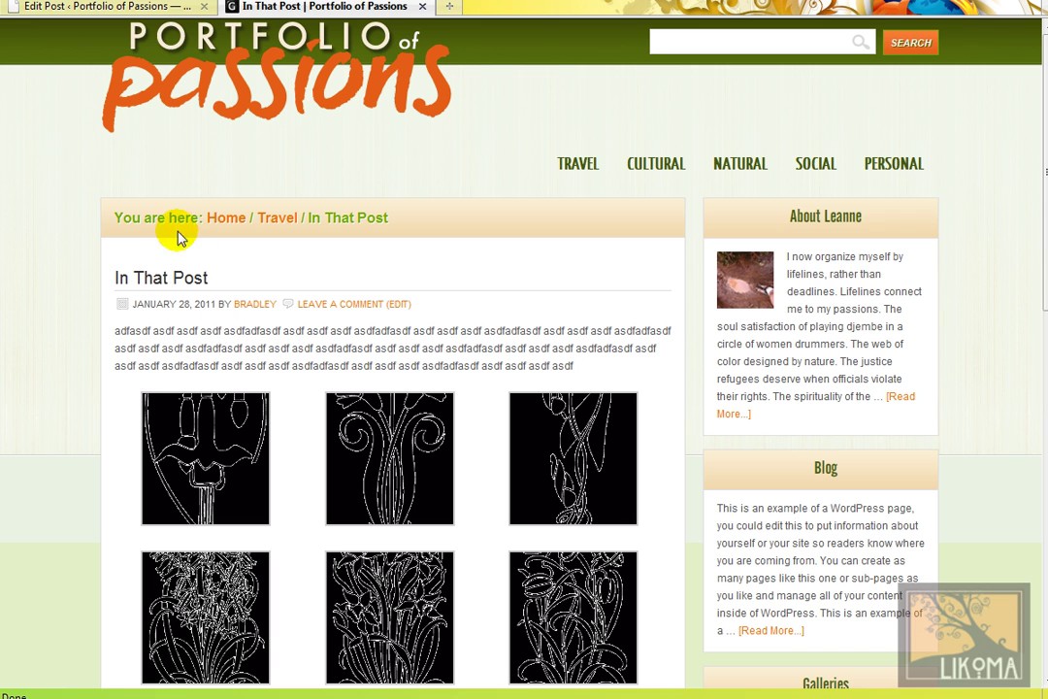
# Step: Open the live Travel category page and display the list of all posts in the WordPress admin
pyautogui.click(578, 167)
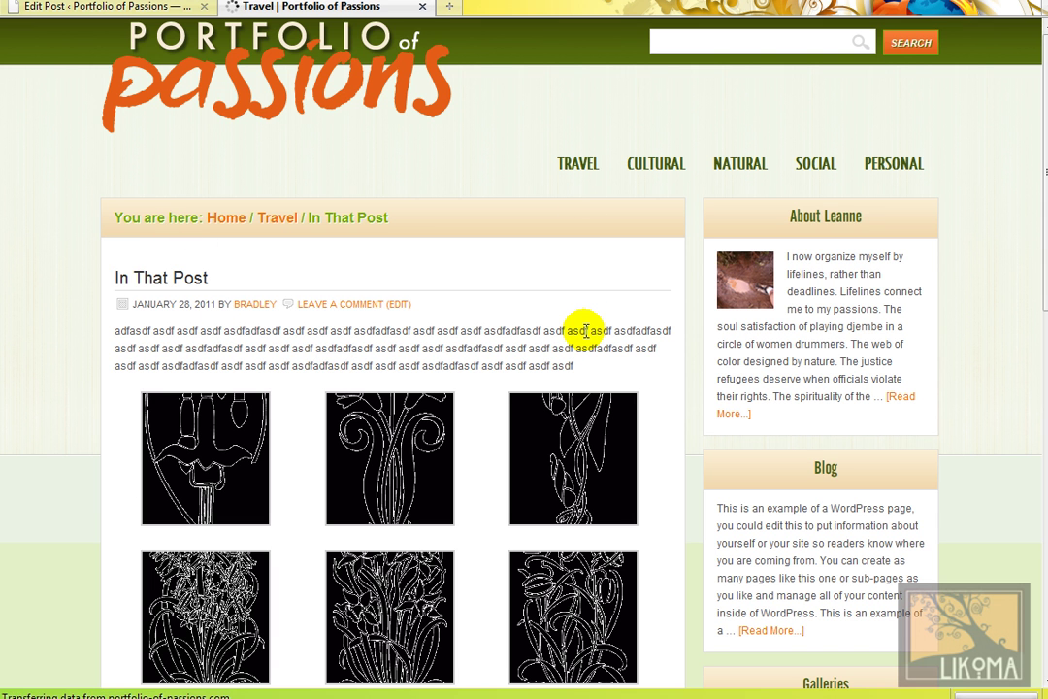
pyautogui.click(141, 7)
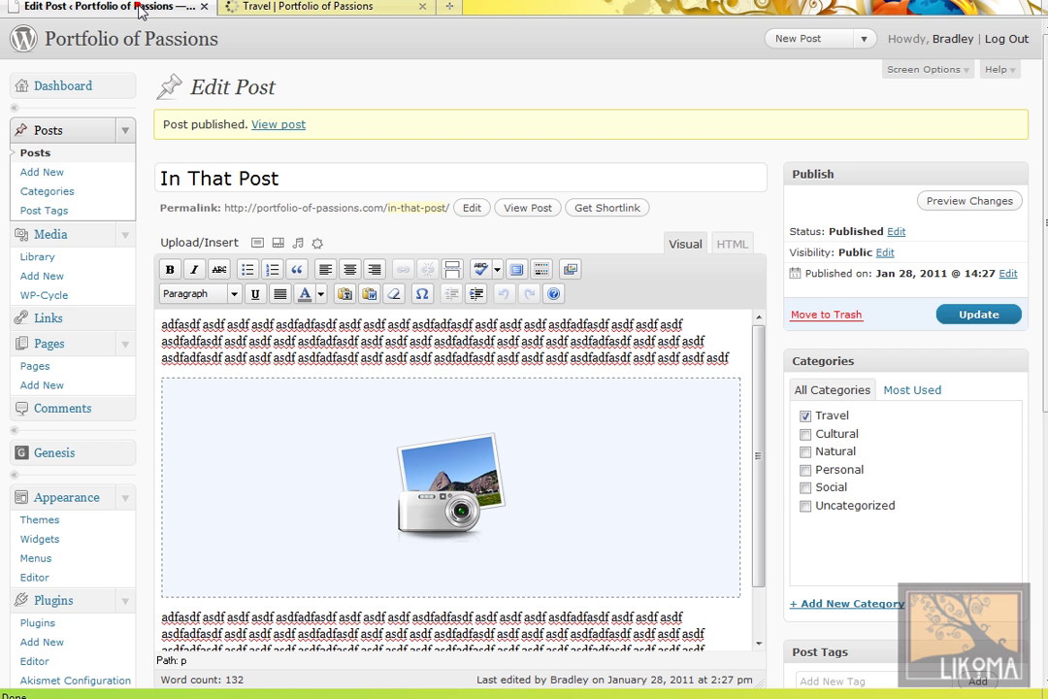
pyautogui.click(68, 153)
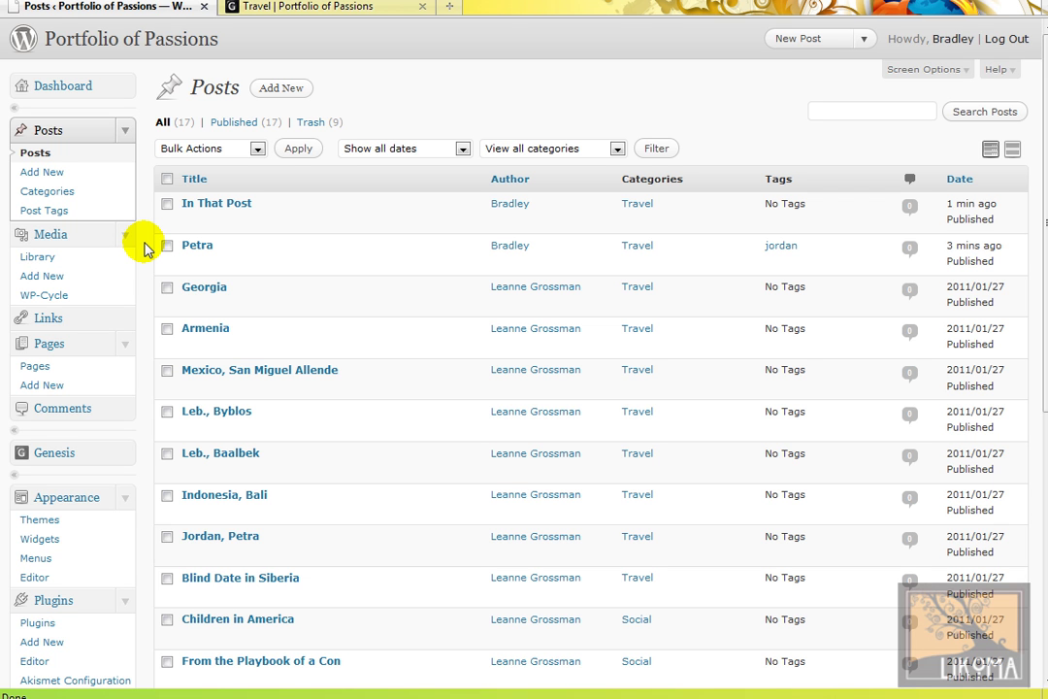
# Step: Return to the live Travel category page, then open the site's home page and look over its slideshow and content boxes
pyautogui.click(299, 10)
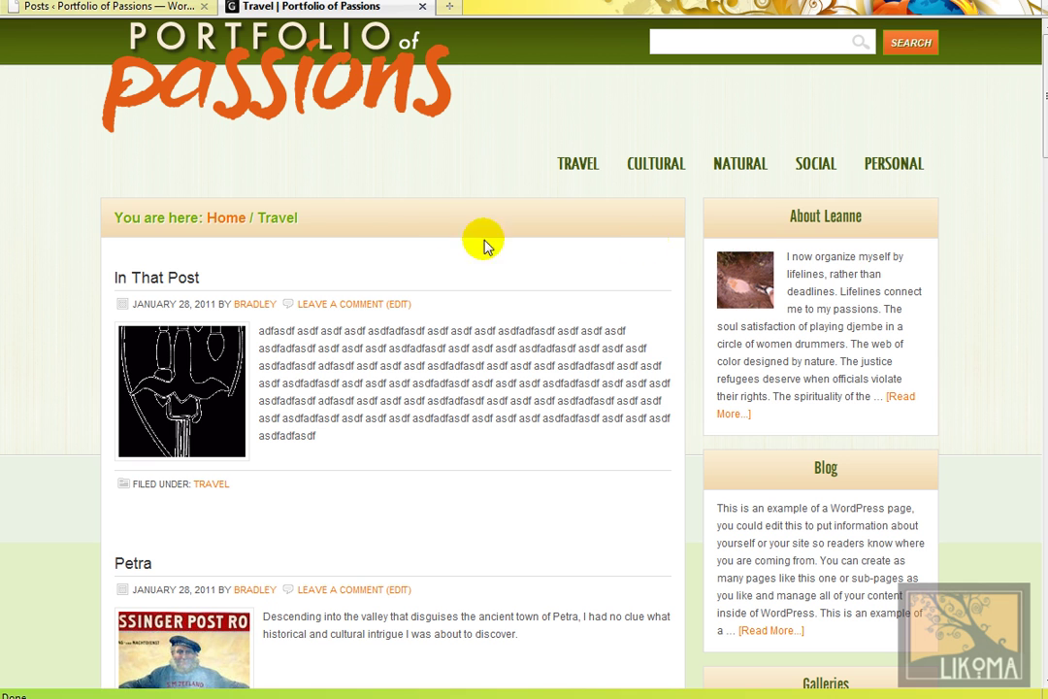
pyautogui.click(555, 161)
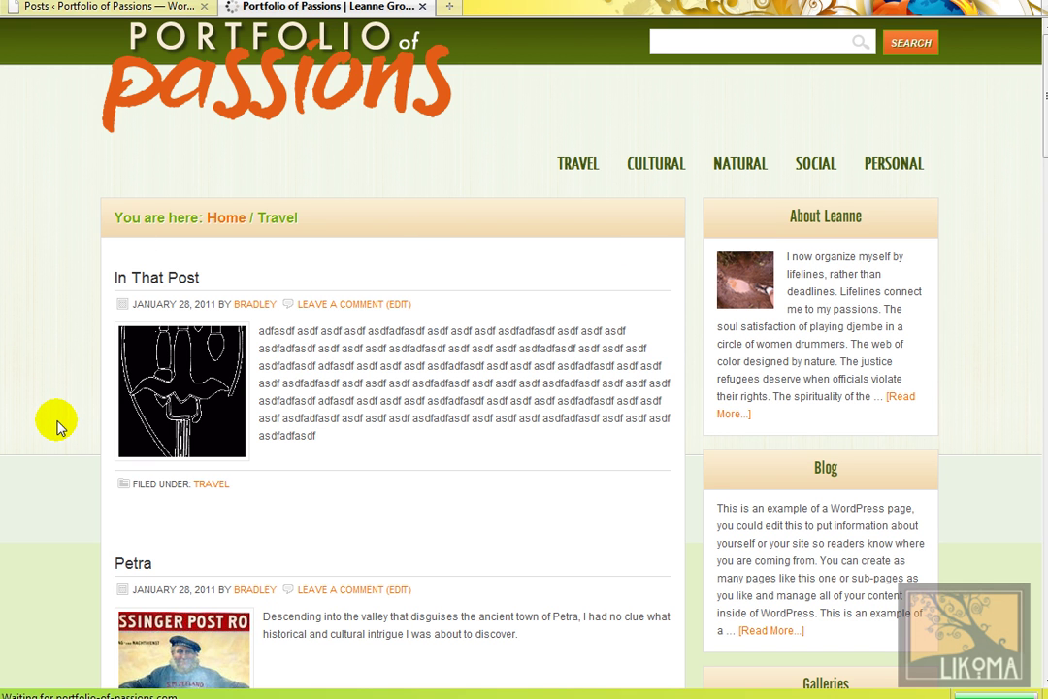
pyautogui.scroll(-10, 355, 427)
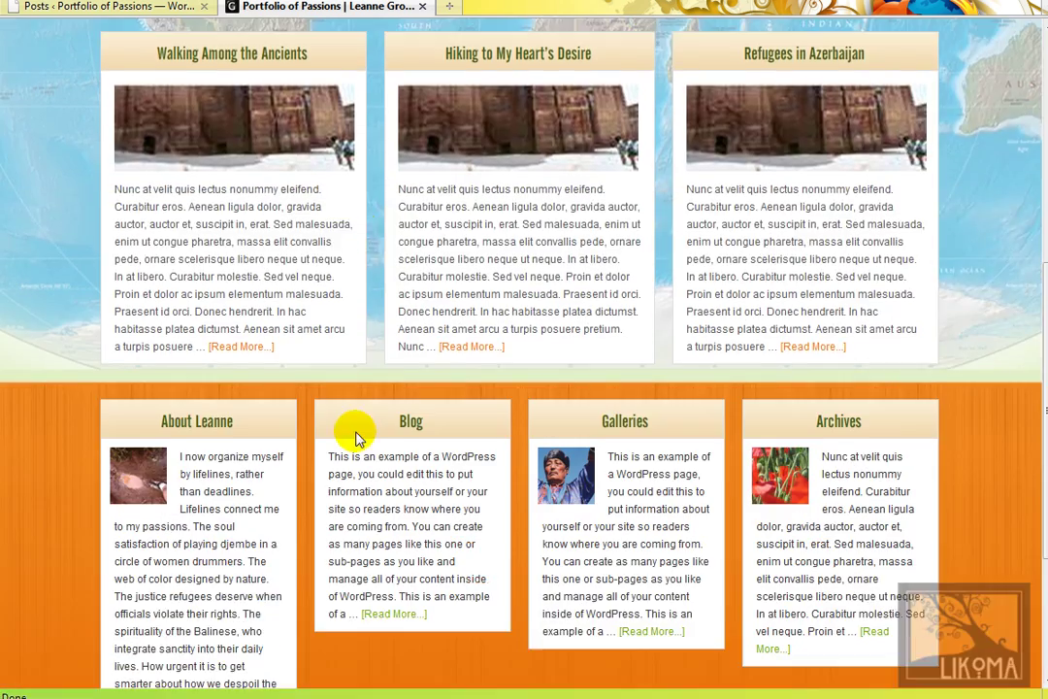
pyautogui.scroll(10, 358, 486)
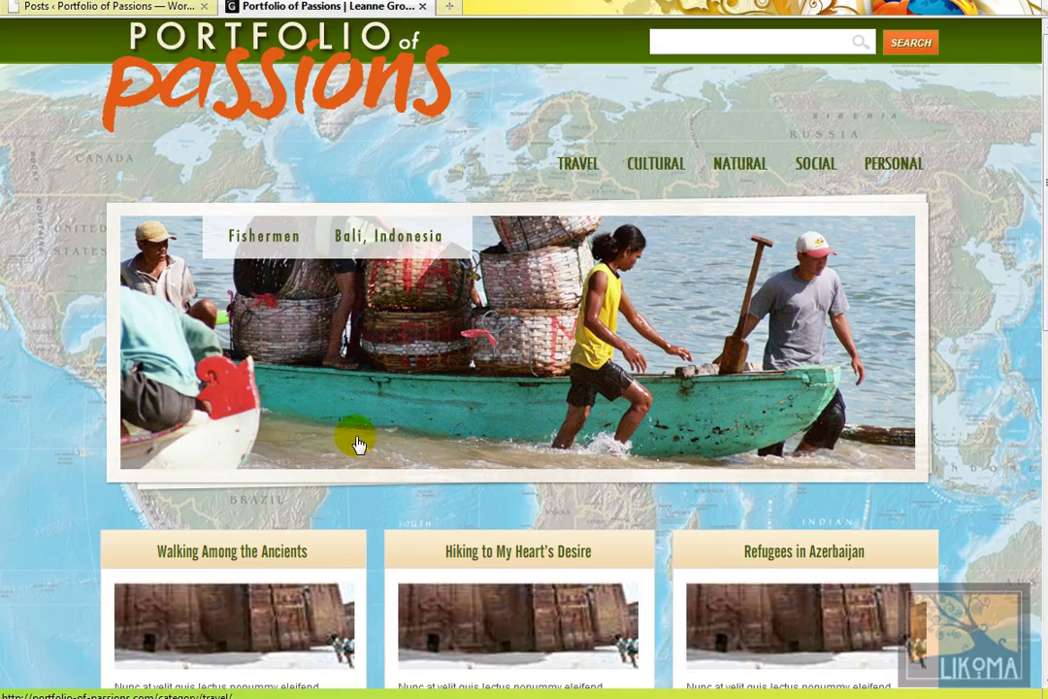